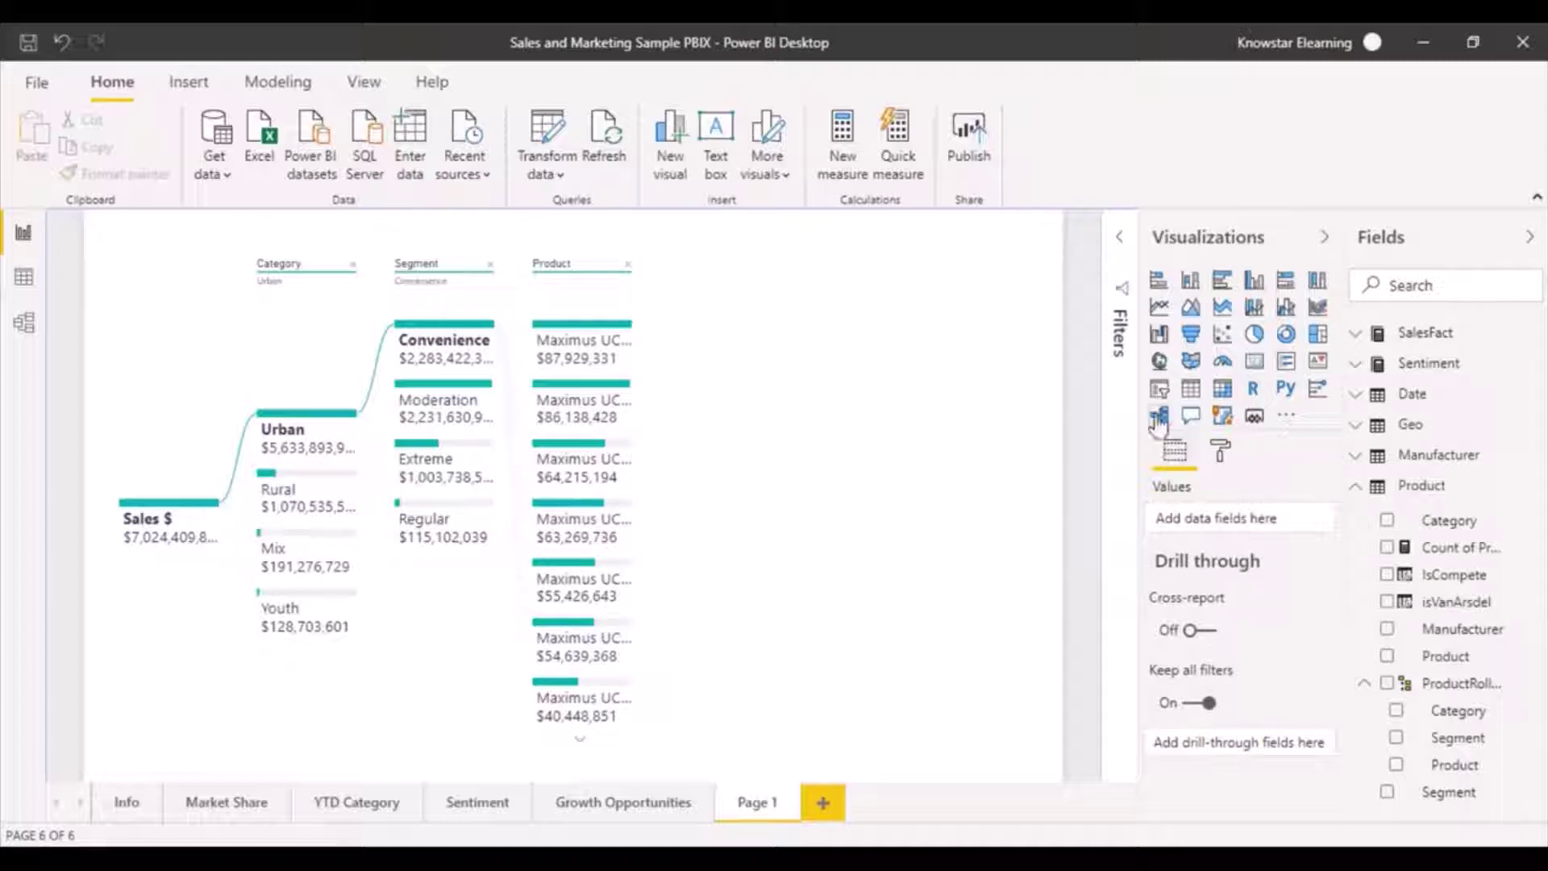
Add a new report page and place an empty slicer midway down its left side.
click(823, 803)
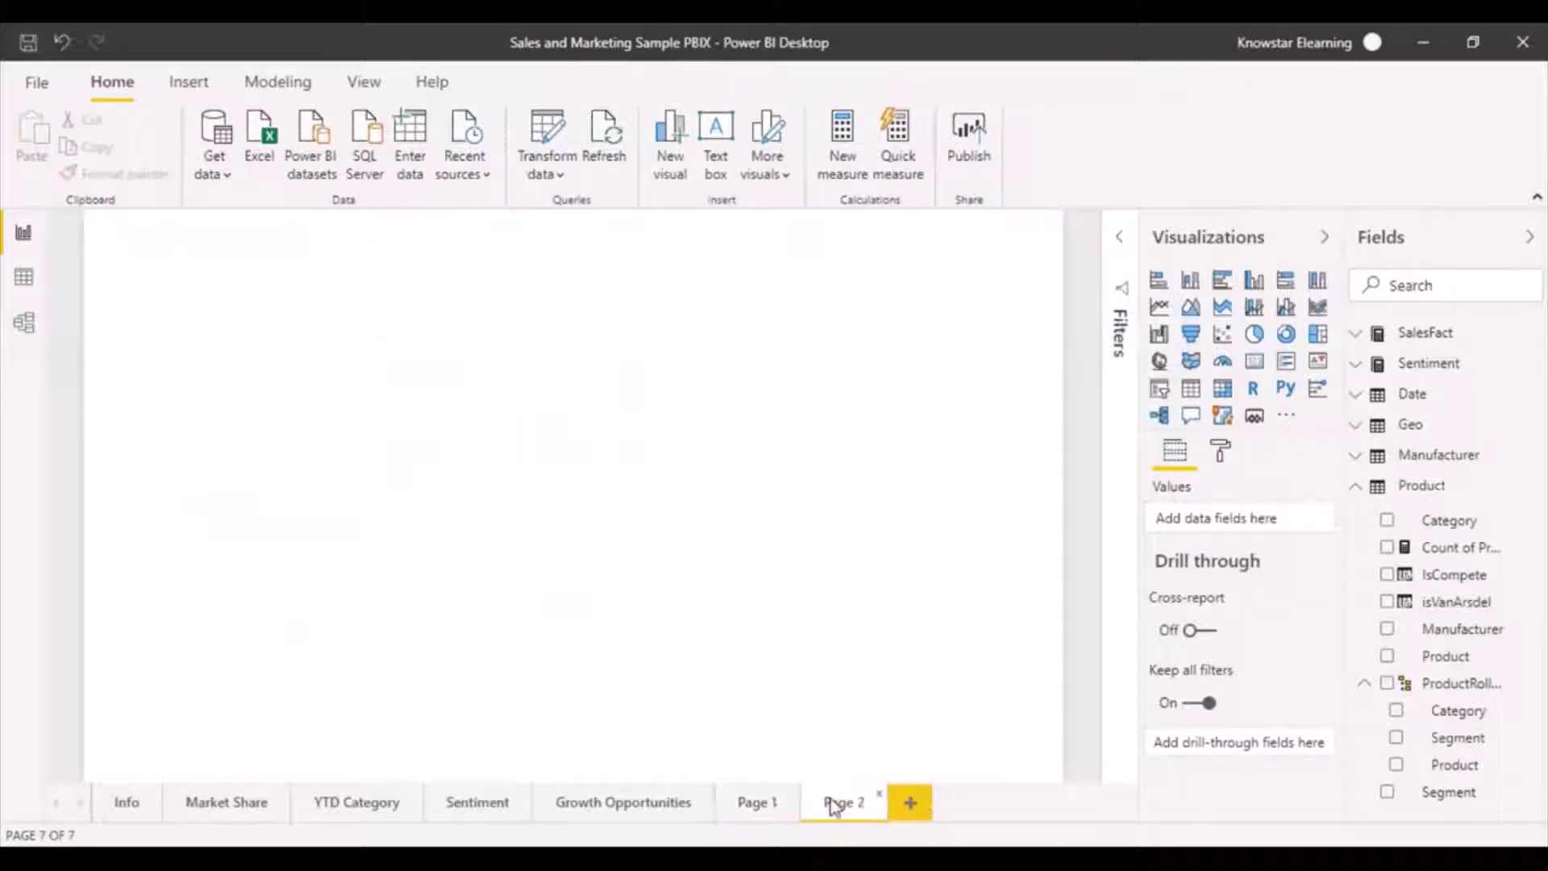
click(1160, 394)
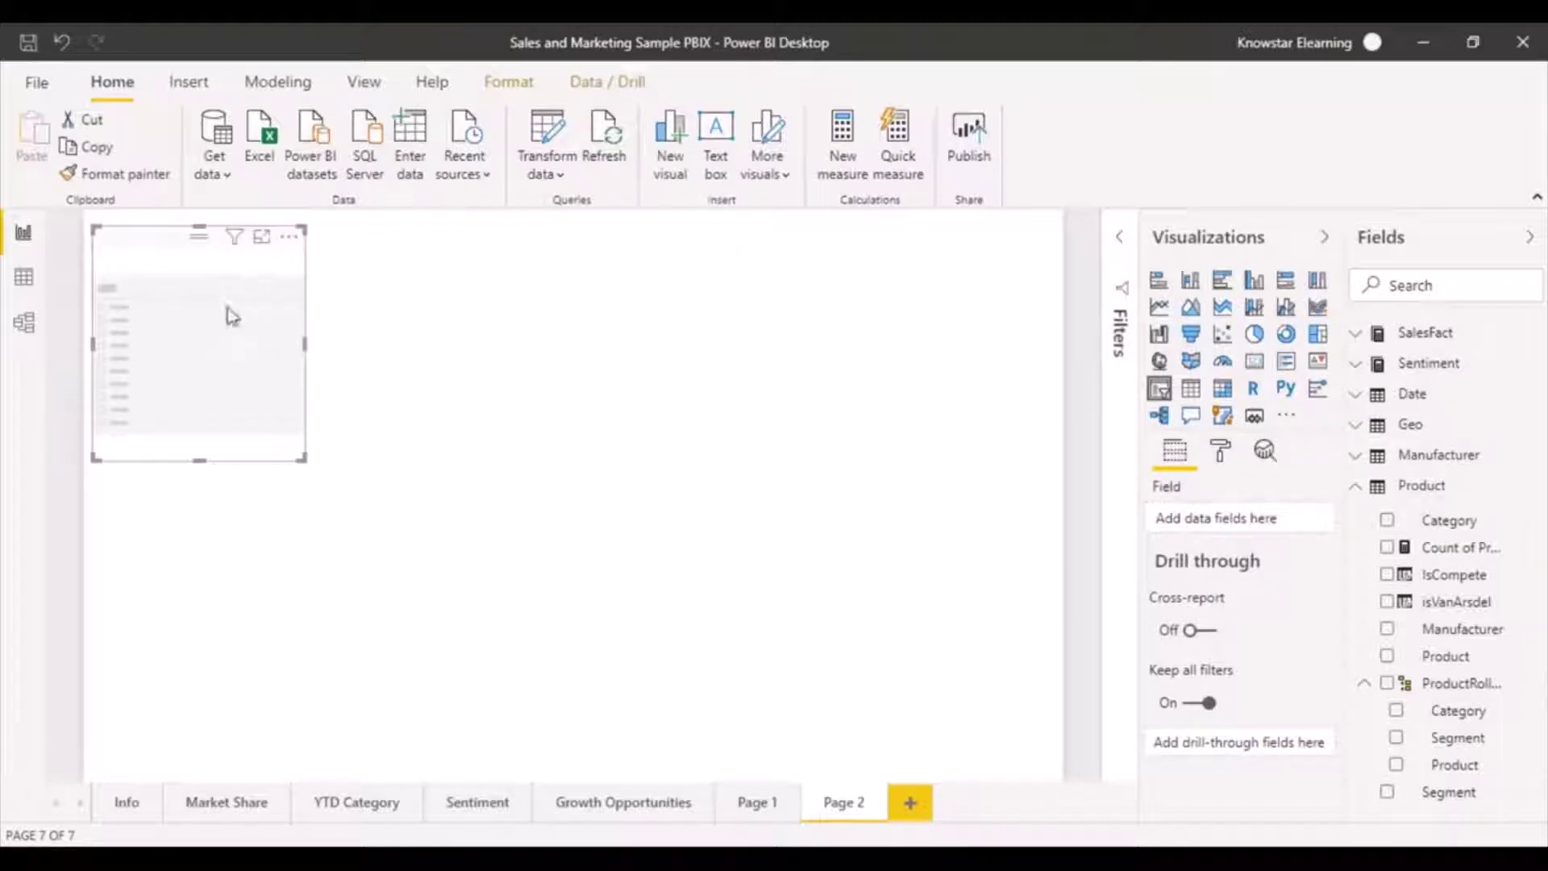
drag(235, 352, 252, 477)
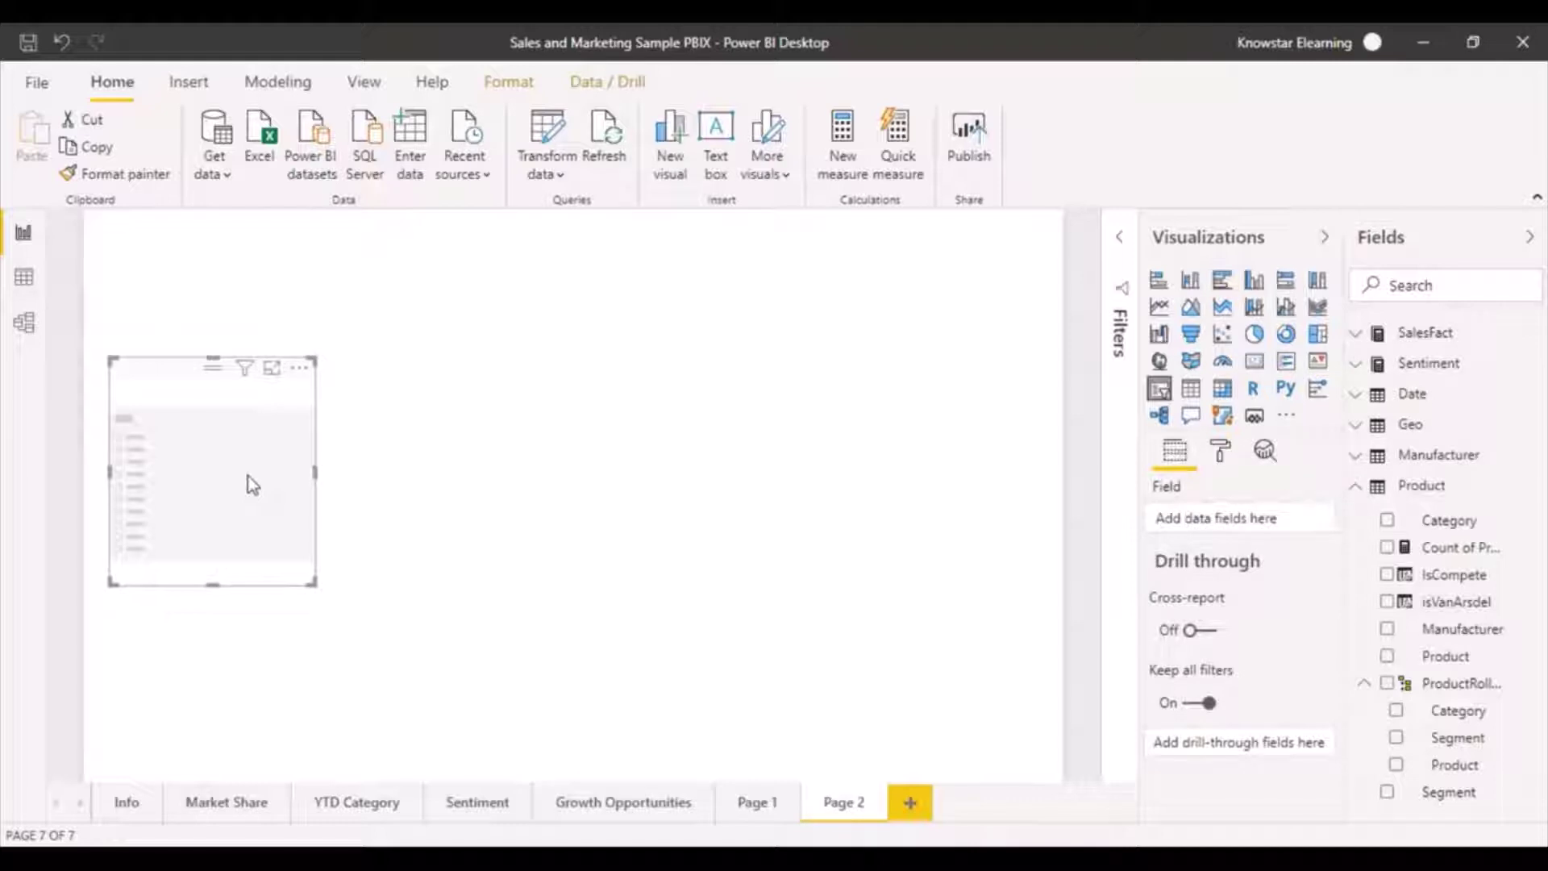
click(787, 494)
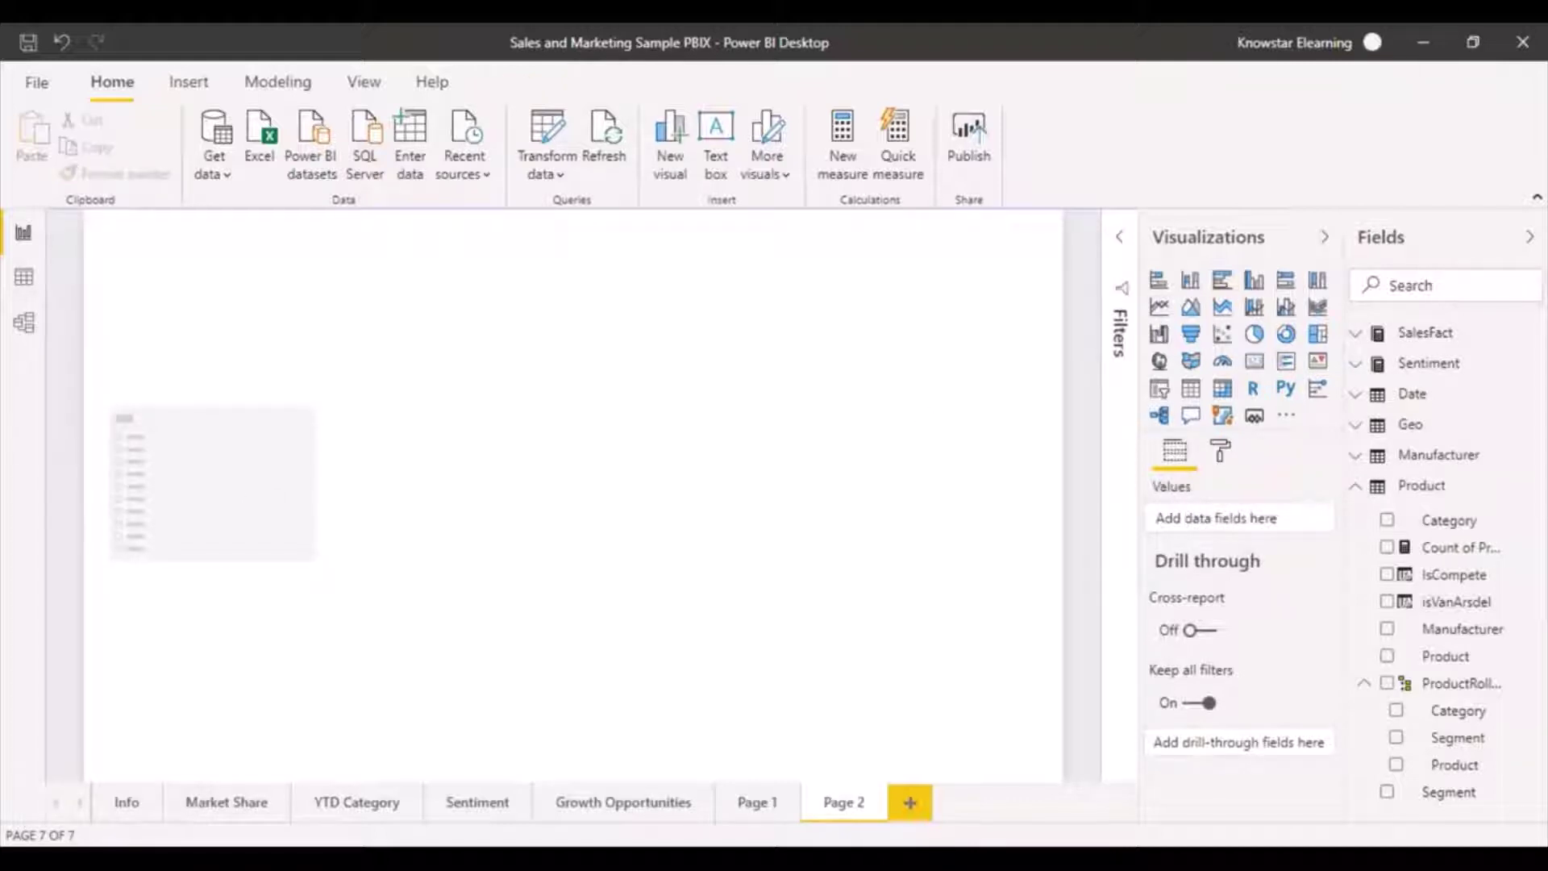
Add a stacked column chart of Sales $ by product Category, placed beside the slicer and enlarged to fill the remaining page width.
click(1191, 283)
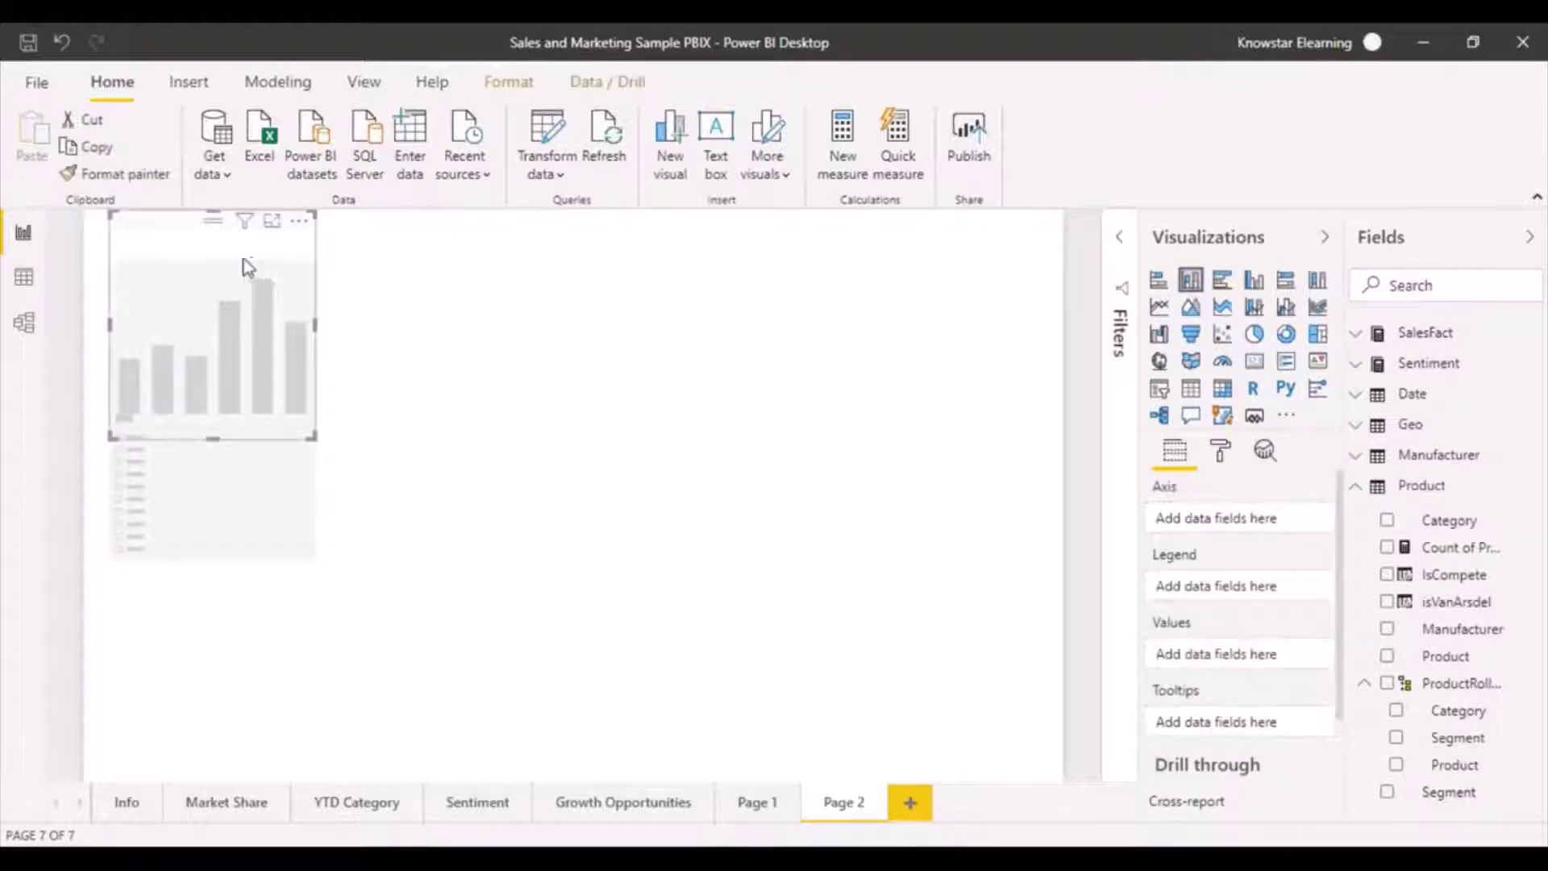
drag(191, 245, 548, 318)
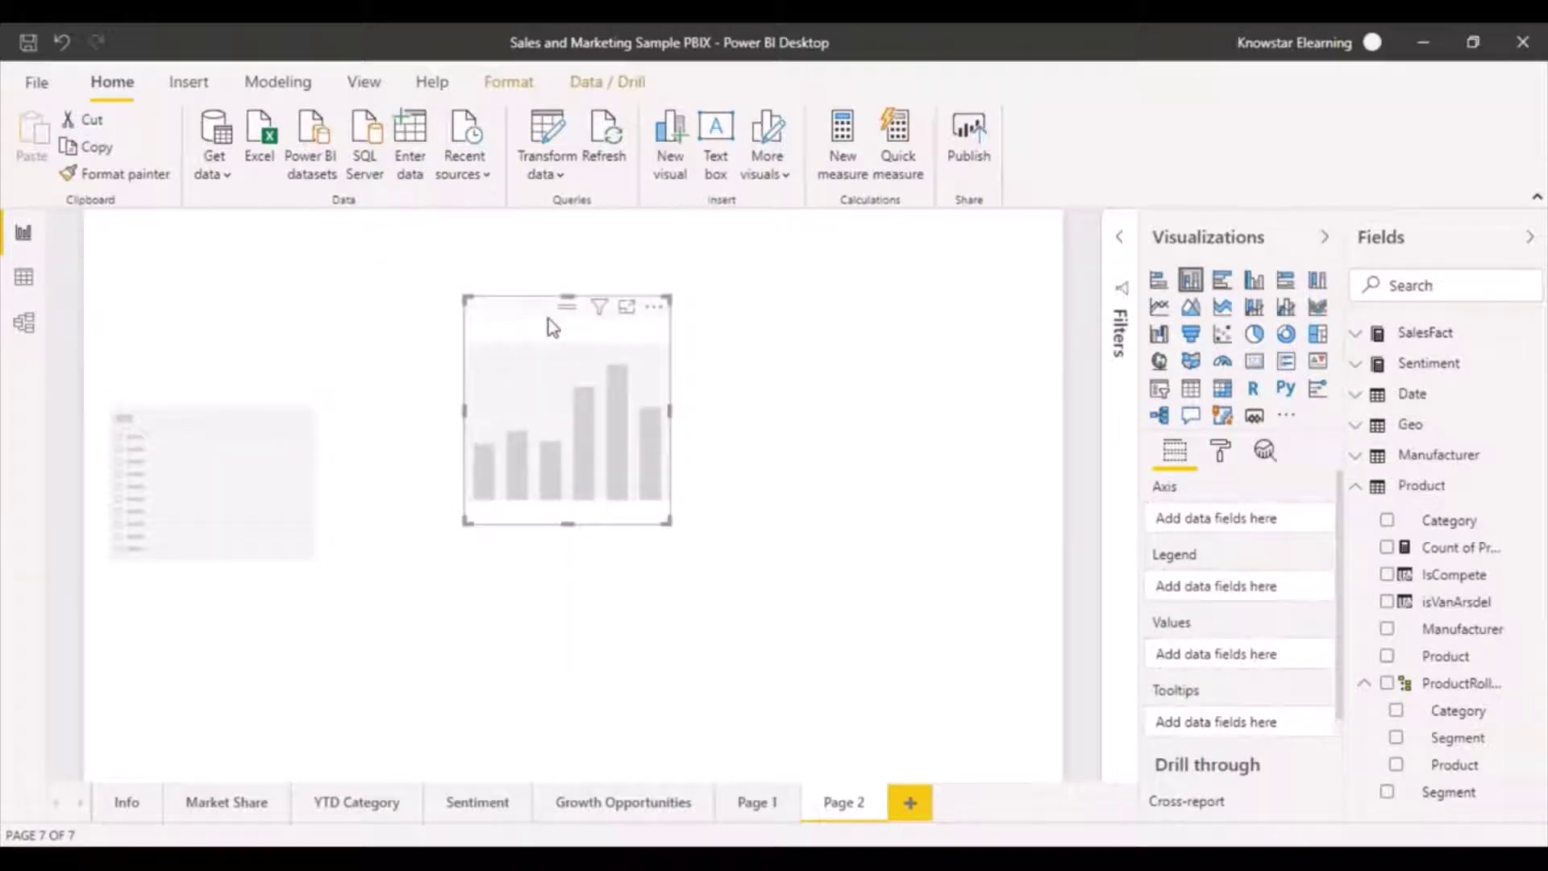
click(1356, 339)
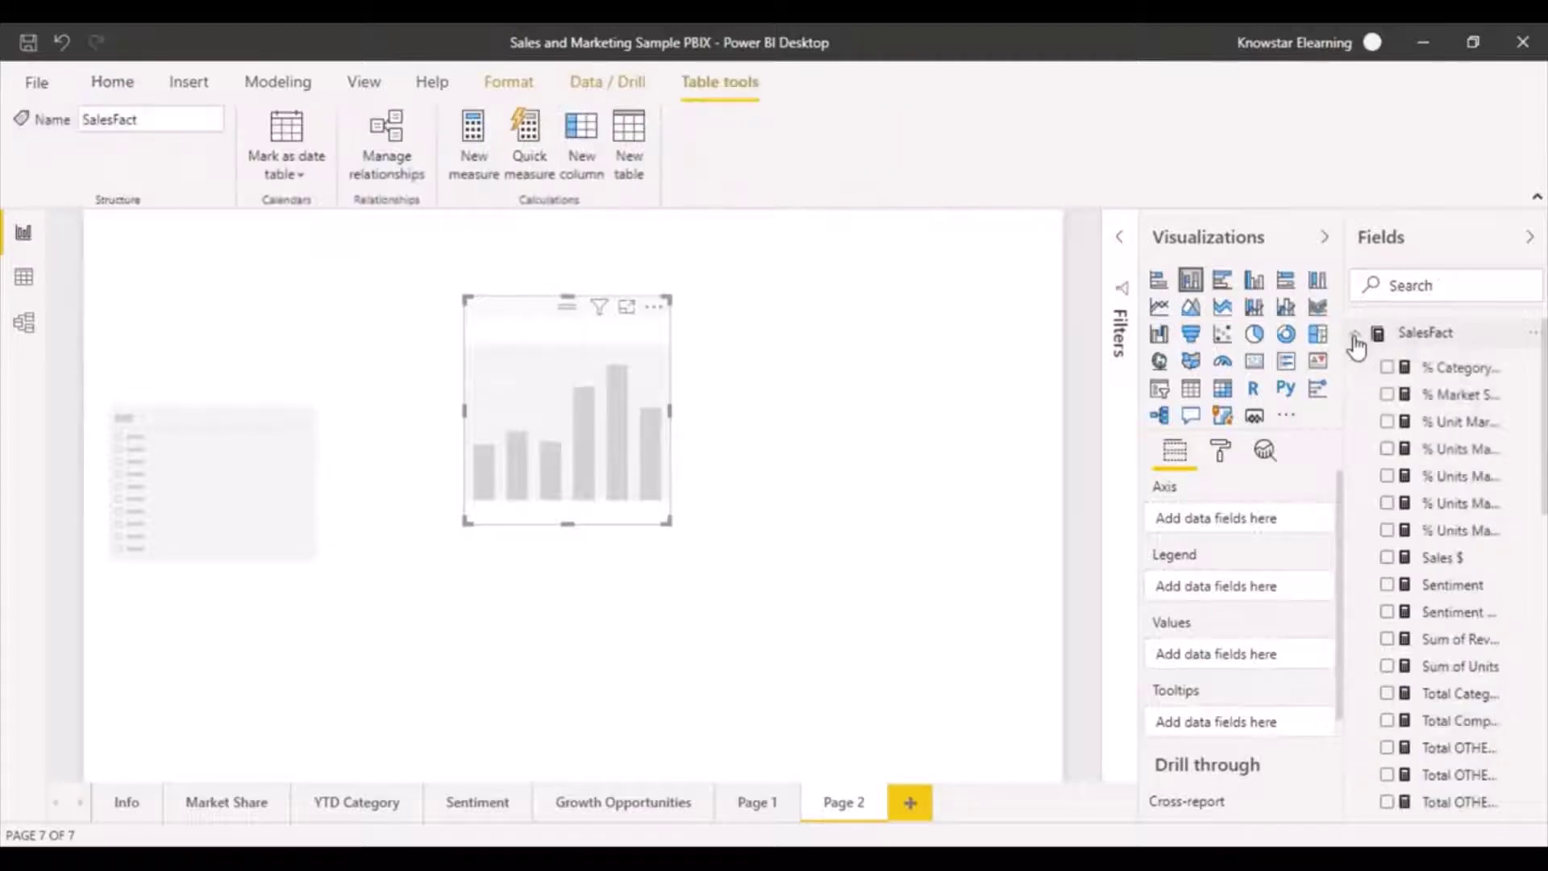
click(1388, 560)
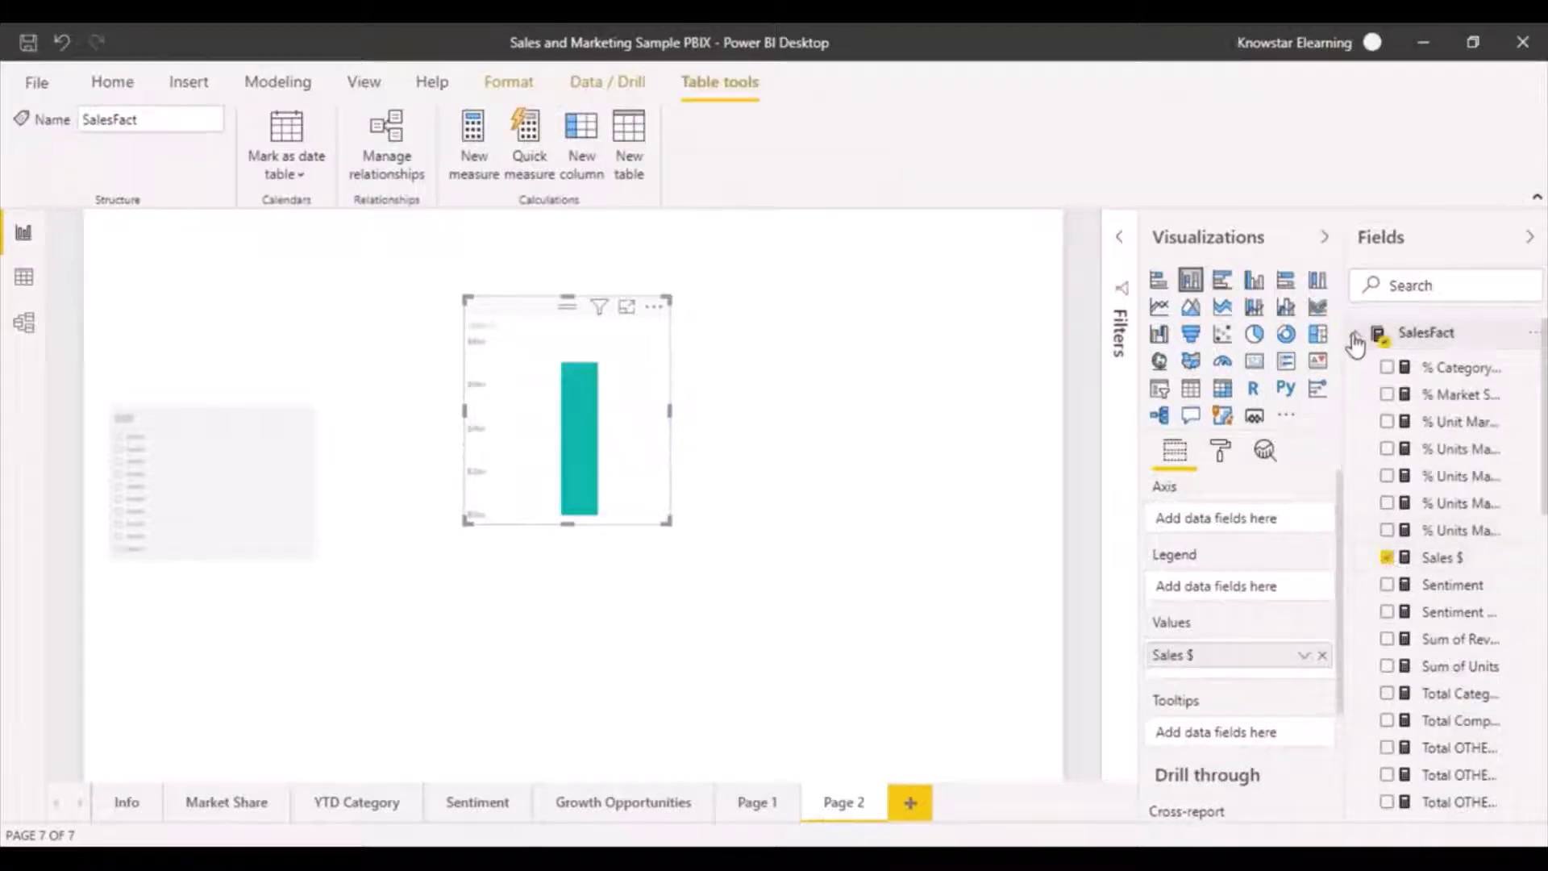
click(1357, 339)
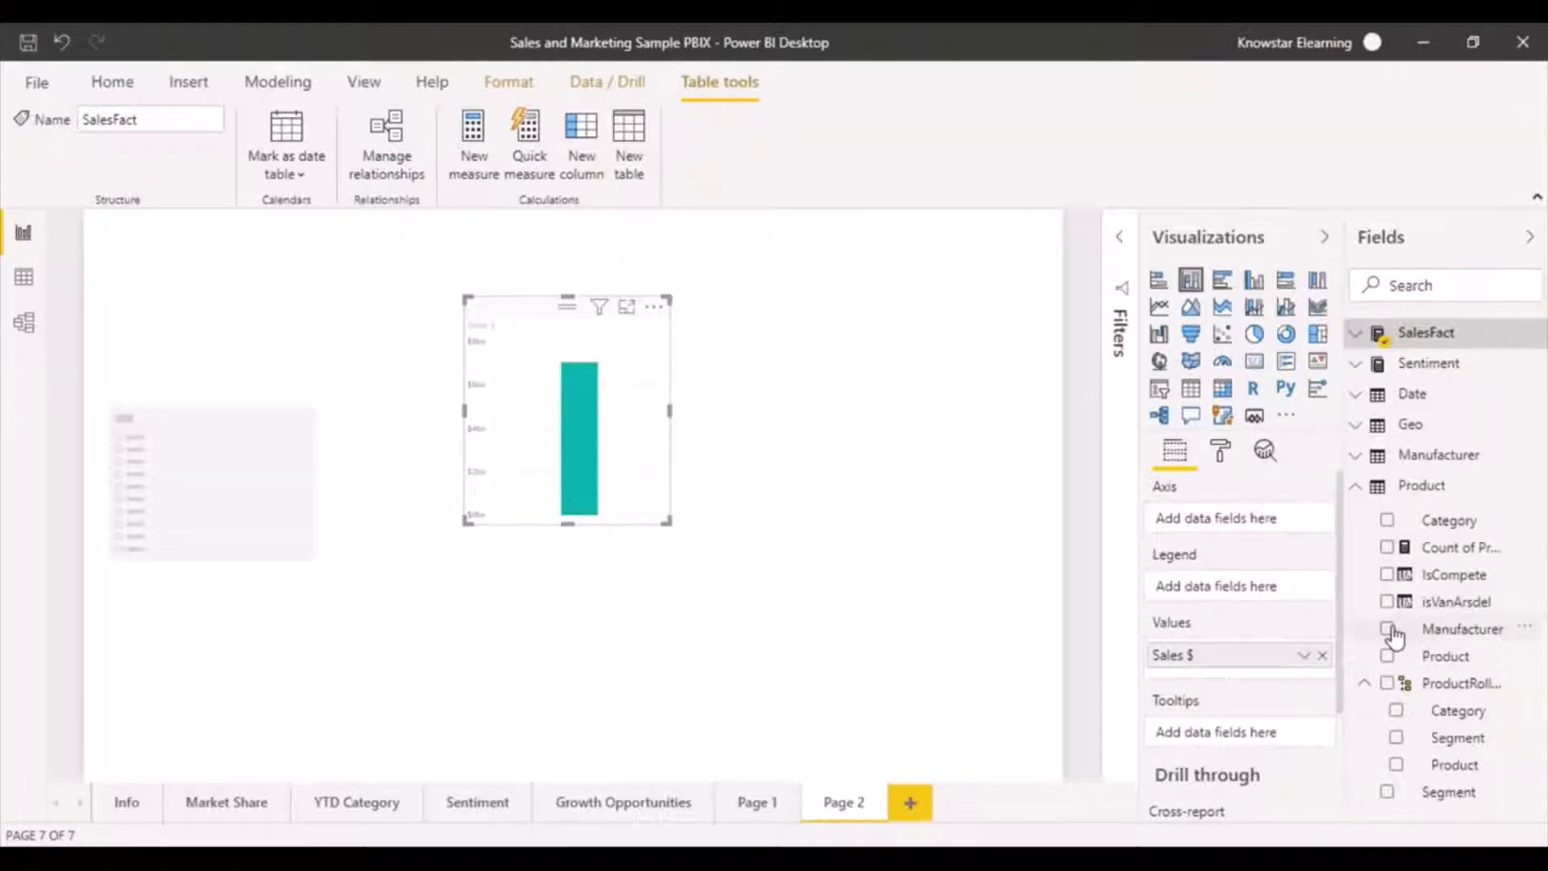
click(1387, 520)
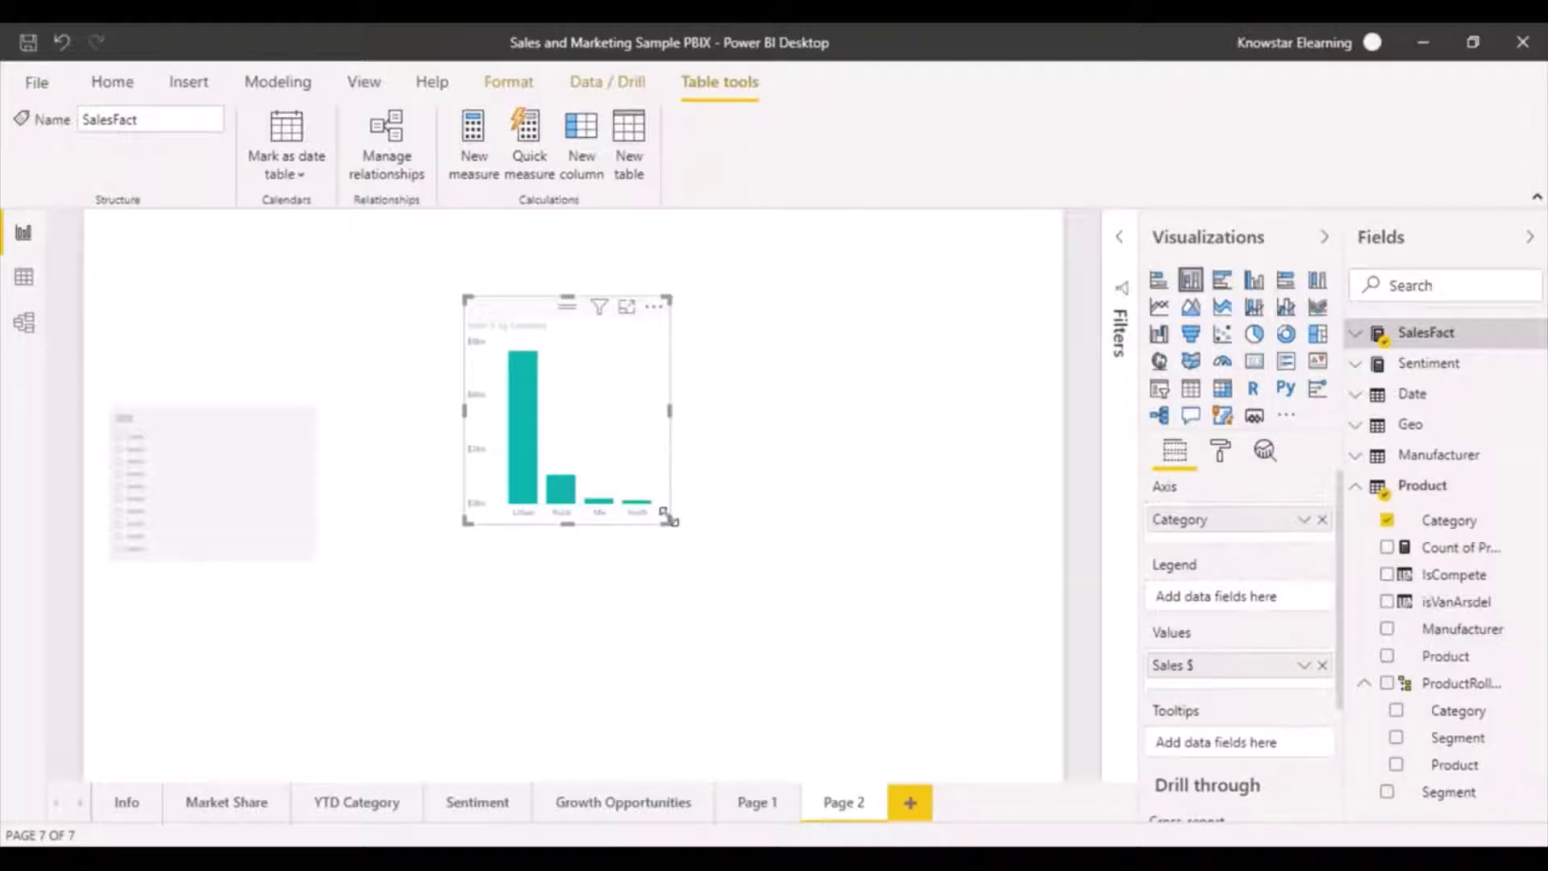
drag(668, 516, 978, 621)
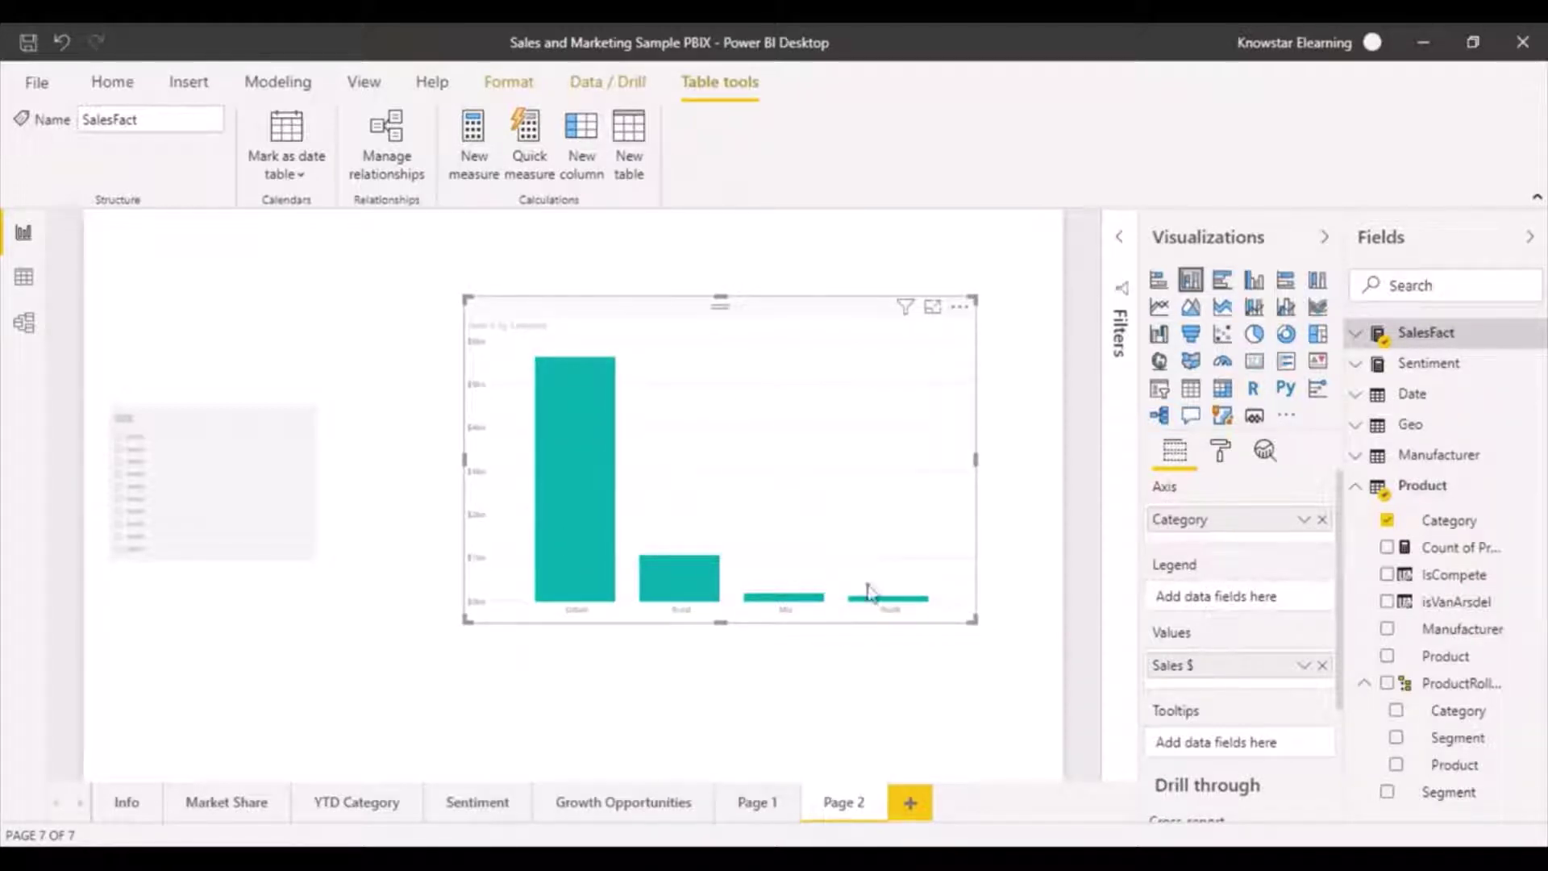
Assign the Category field of the Product table to the empty slicer.
mouse_move(229, 484)
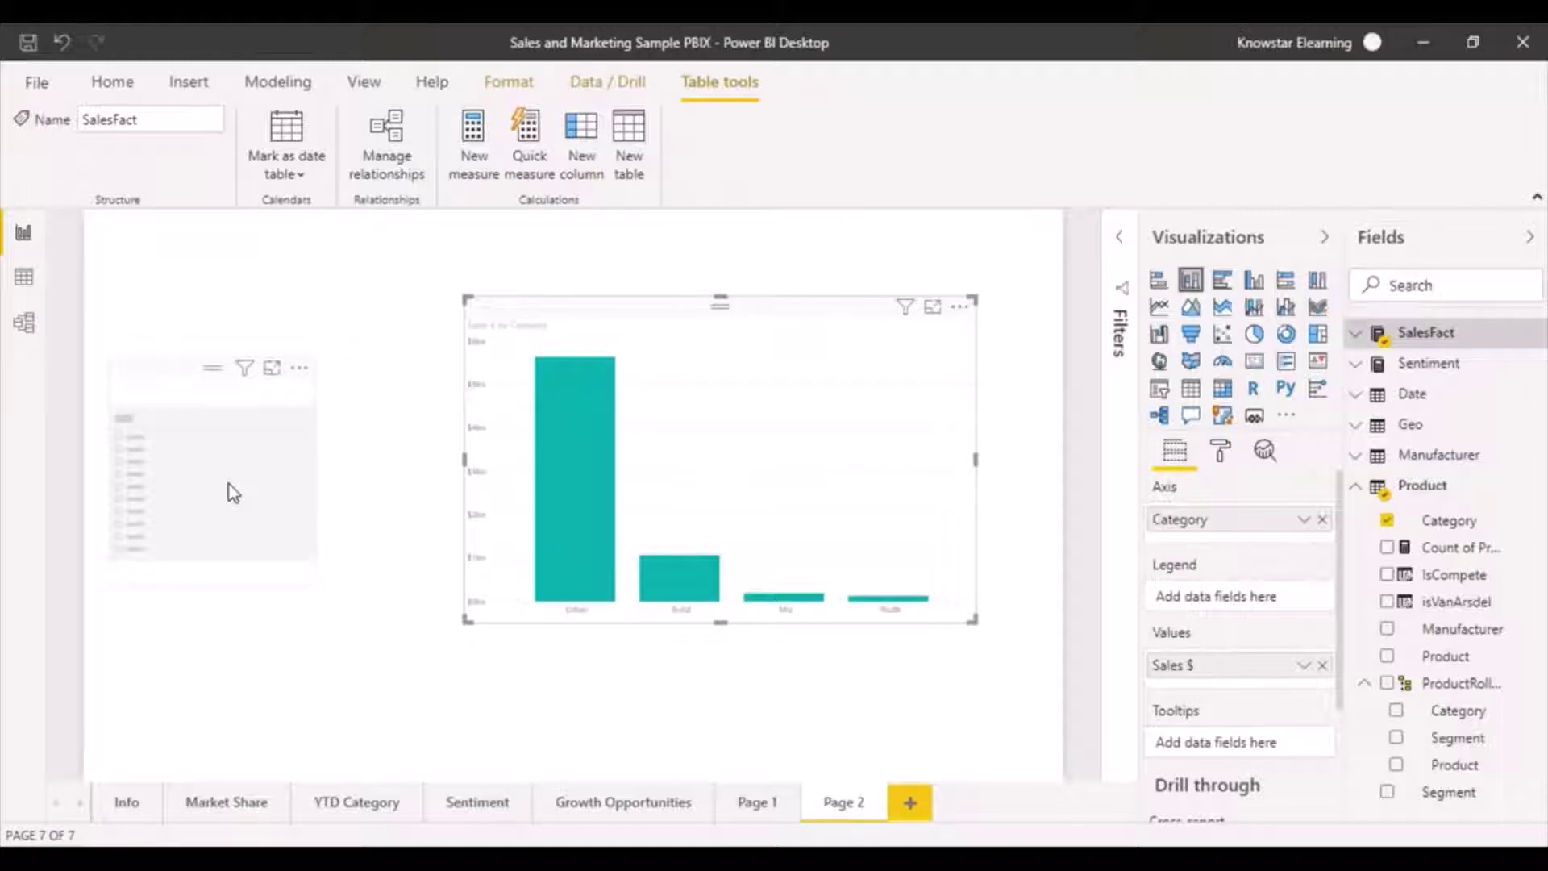
click(229, 485)
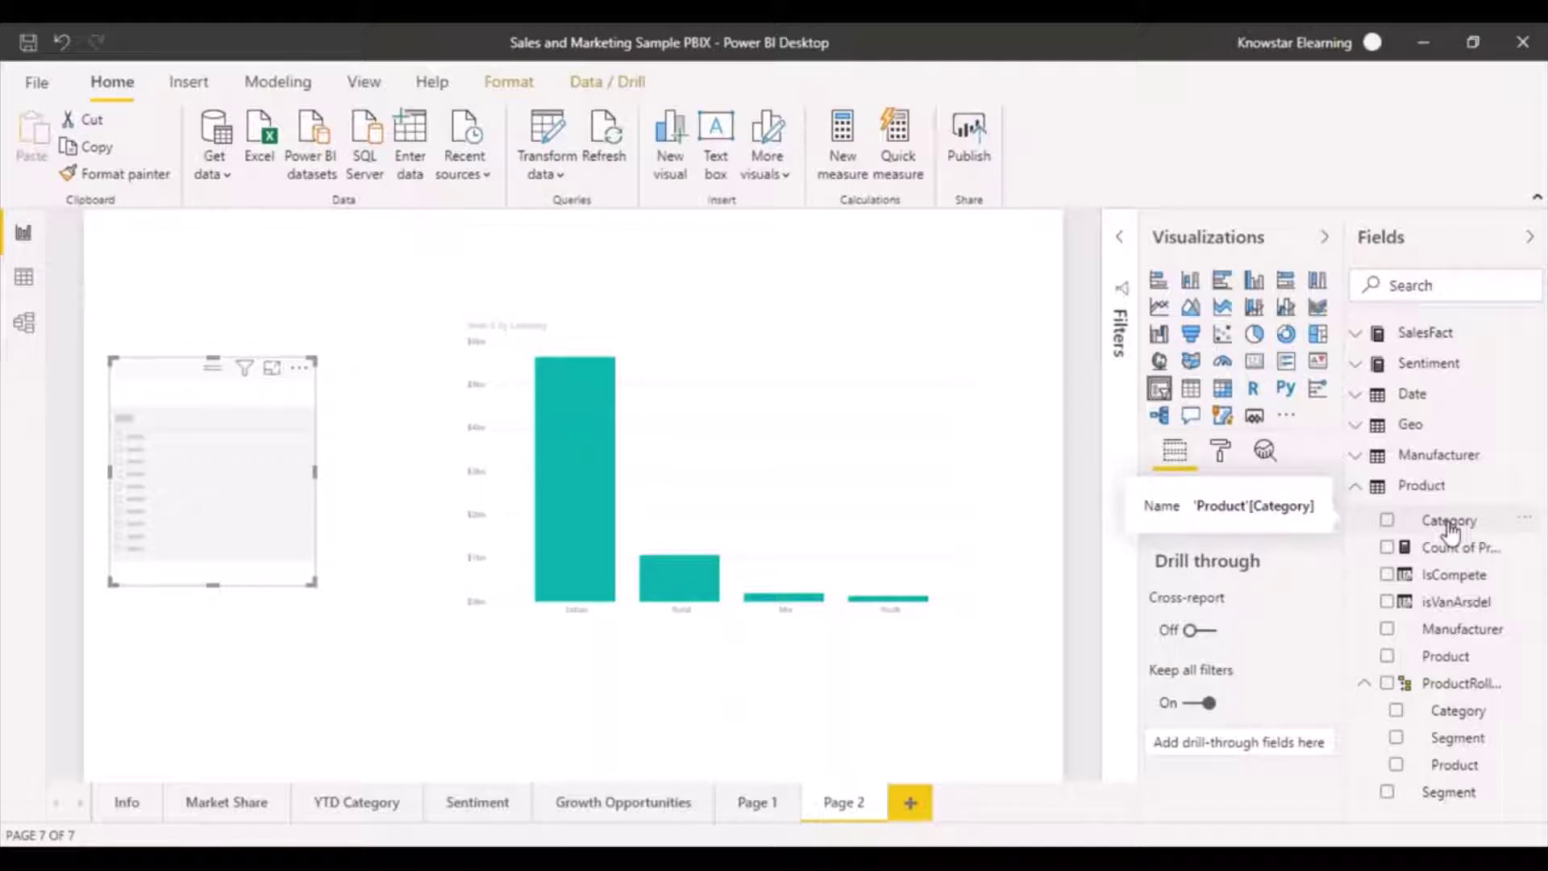
drag(1450, 532, 226, 484)
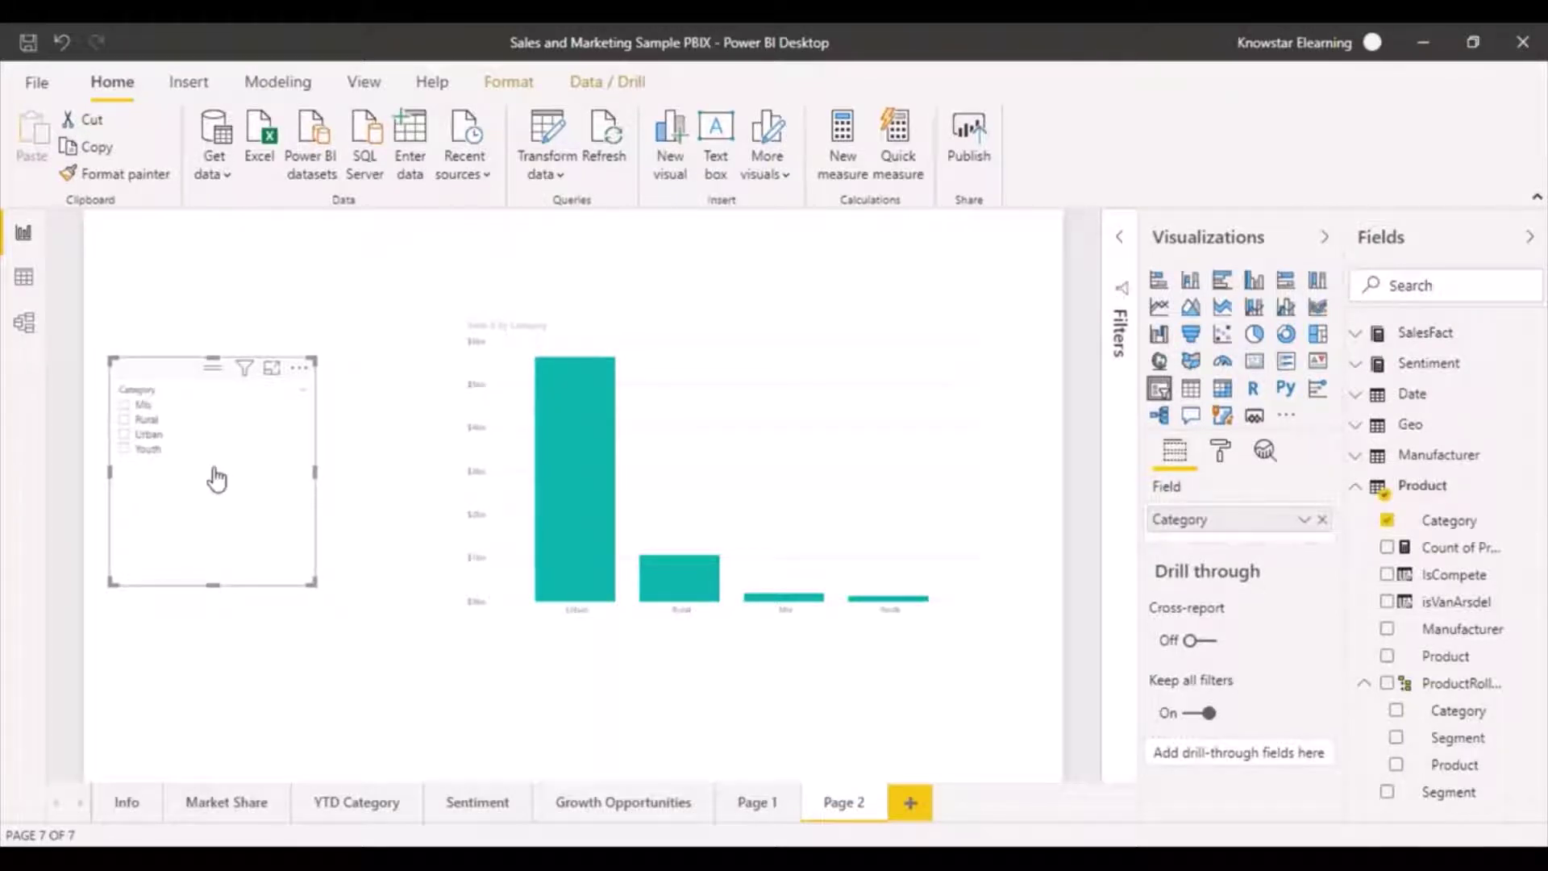
Filter the chart through the slicer by Rural, Urban and Youth in turn, ending on Rural.
click(124, 420)
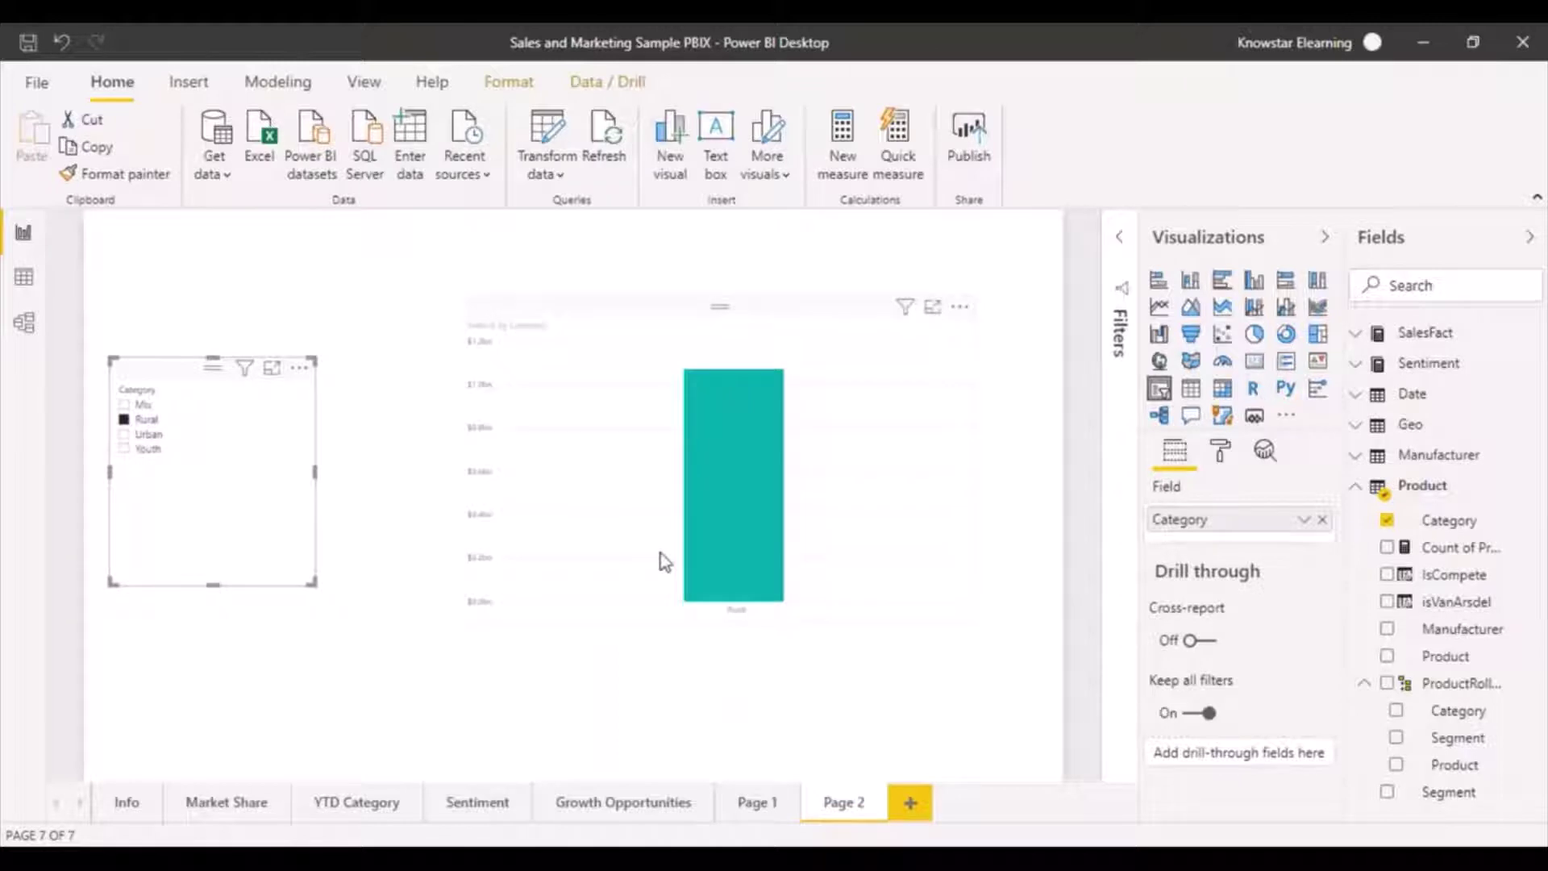
mouse_move(736, 556)
click(125, 435)
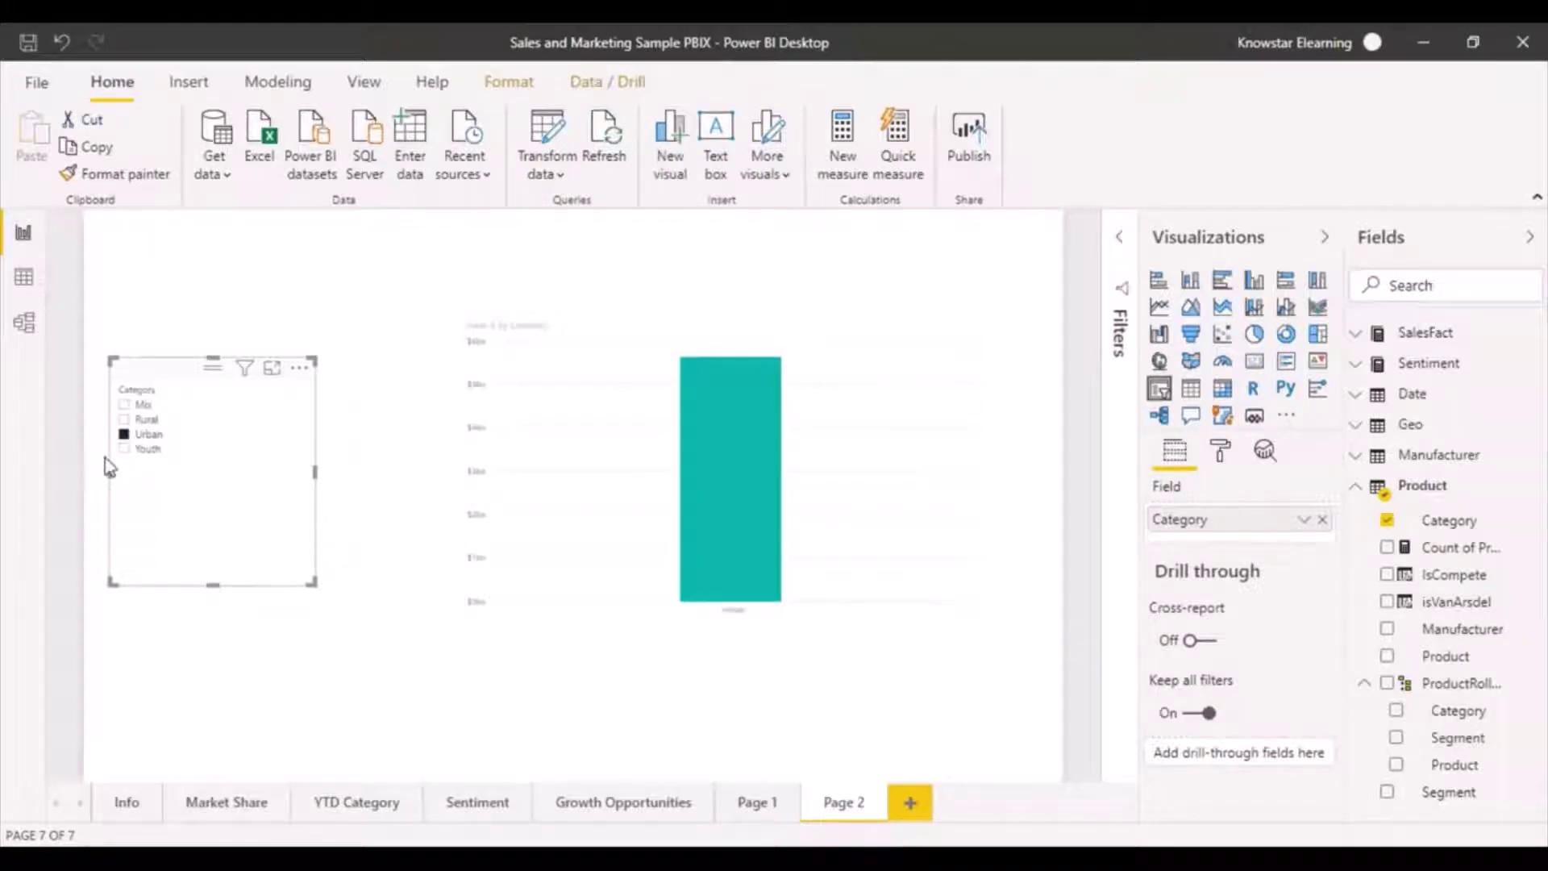
click(124, 449)
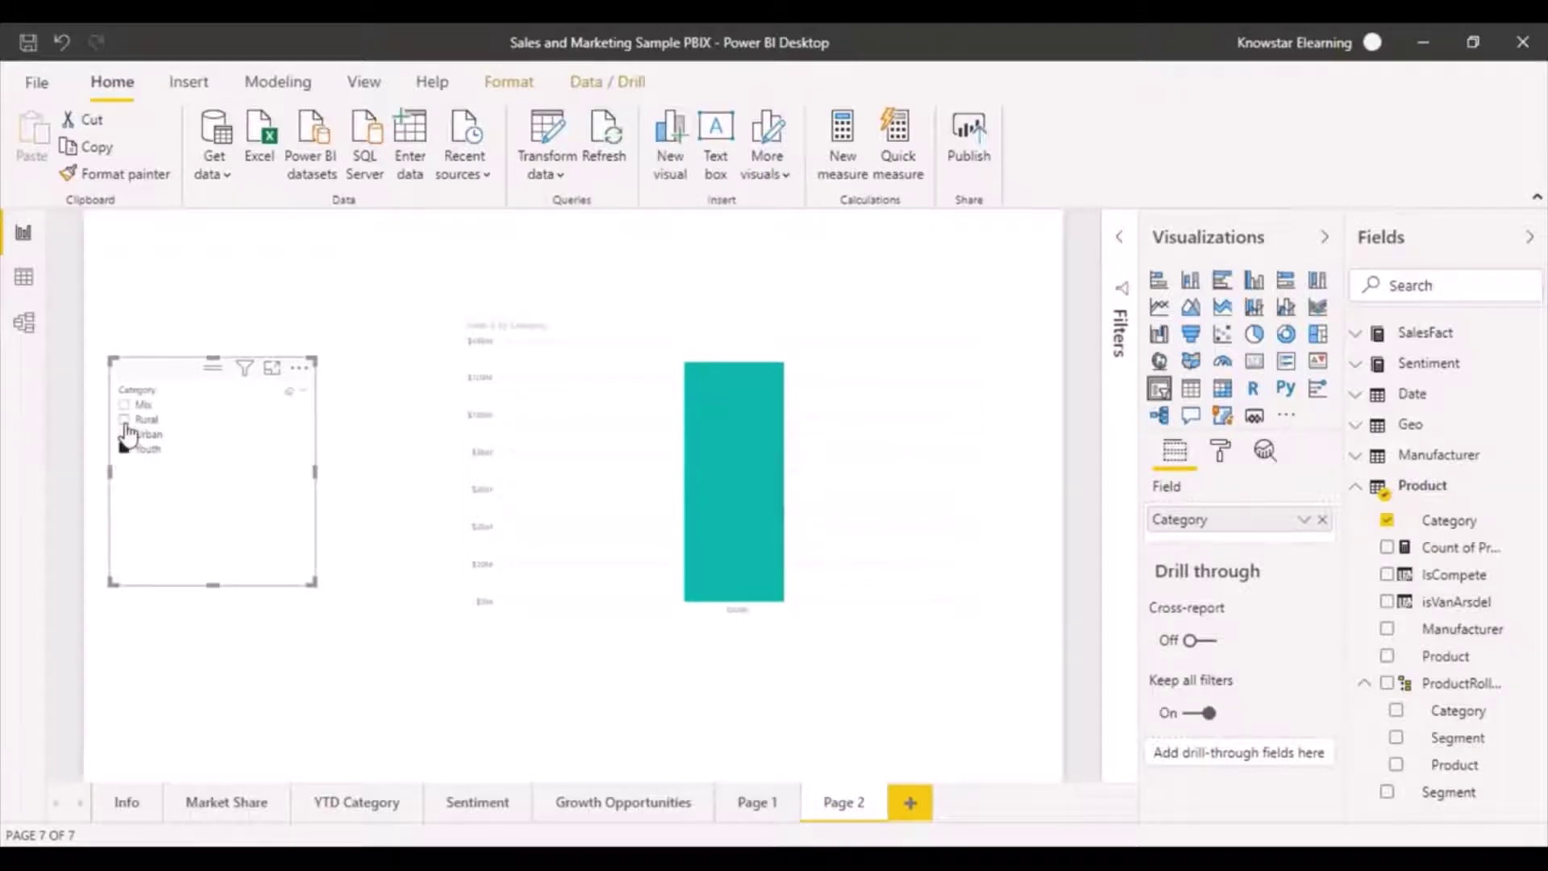
click(124, 420)
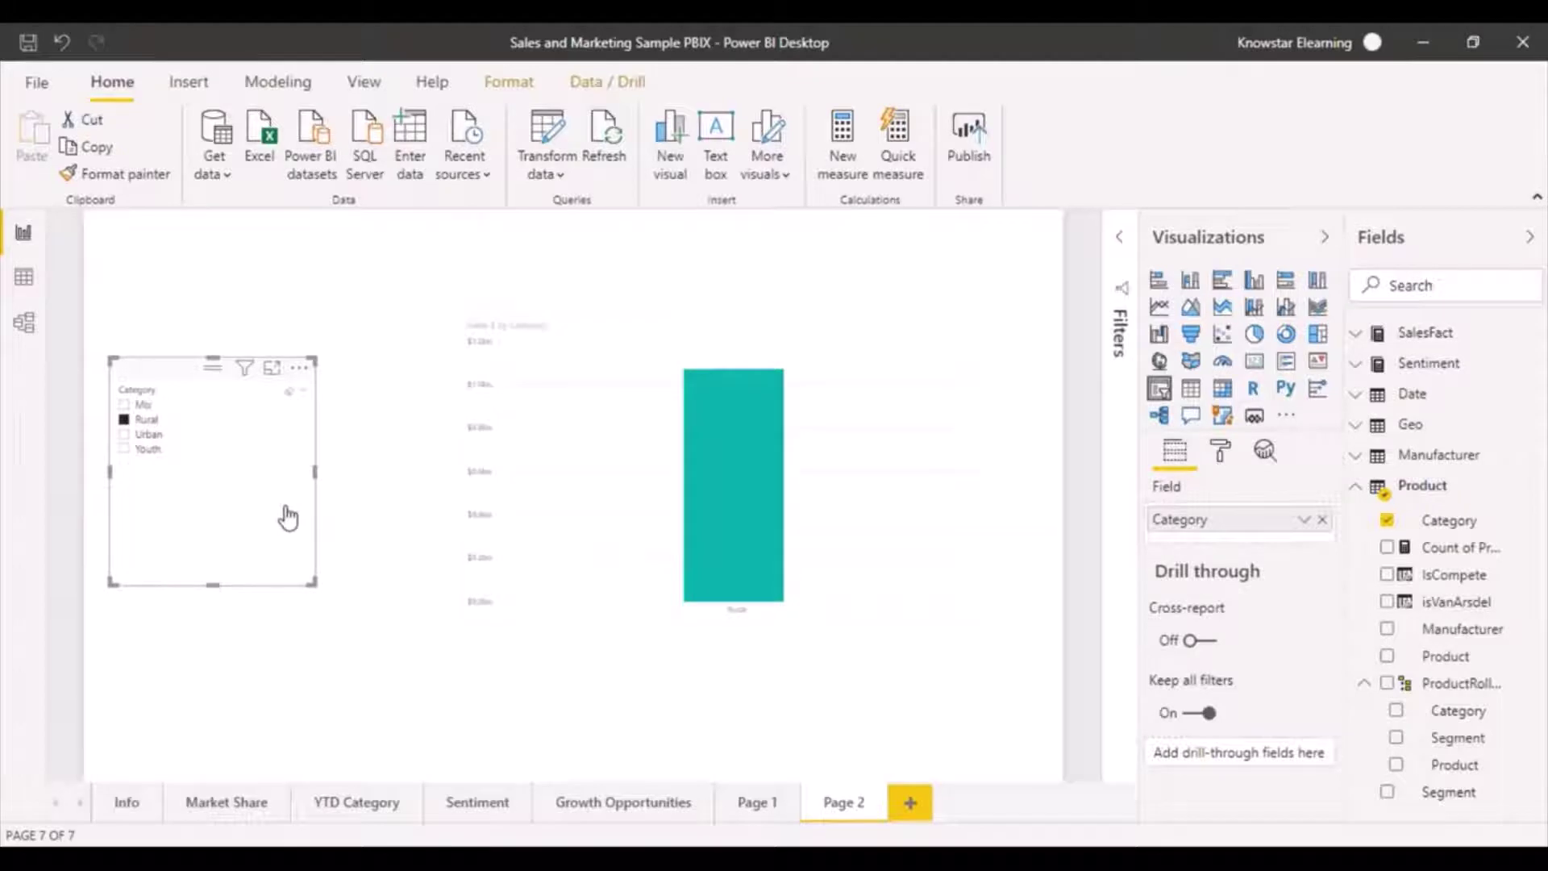
Open the slicer's selection controls in its formatting options and add Urban to the Rural selection.
click(1231, 454)
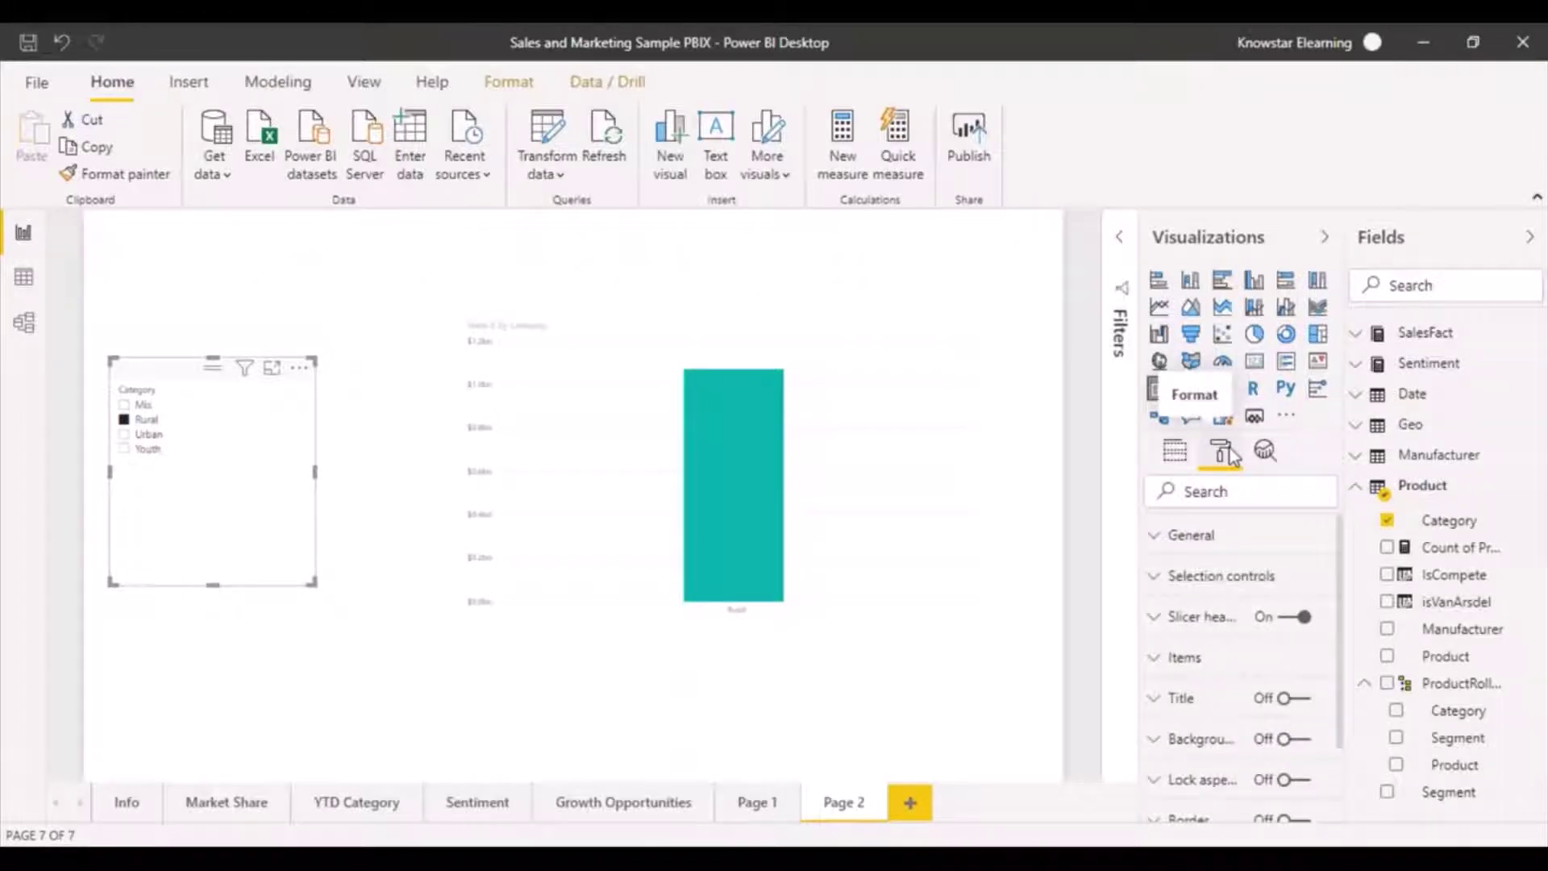
click(1156, 579)
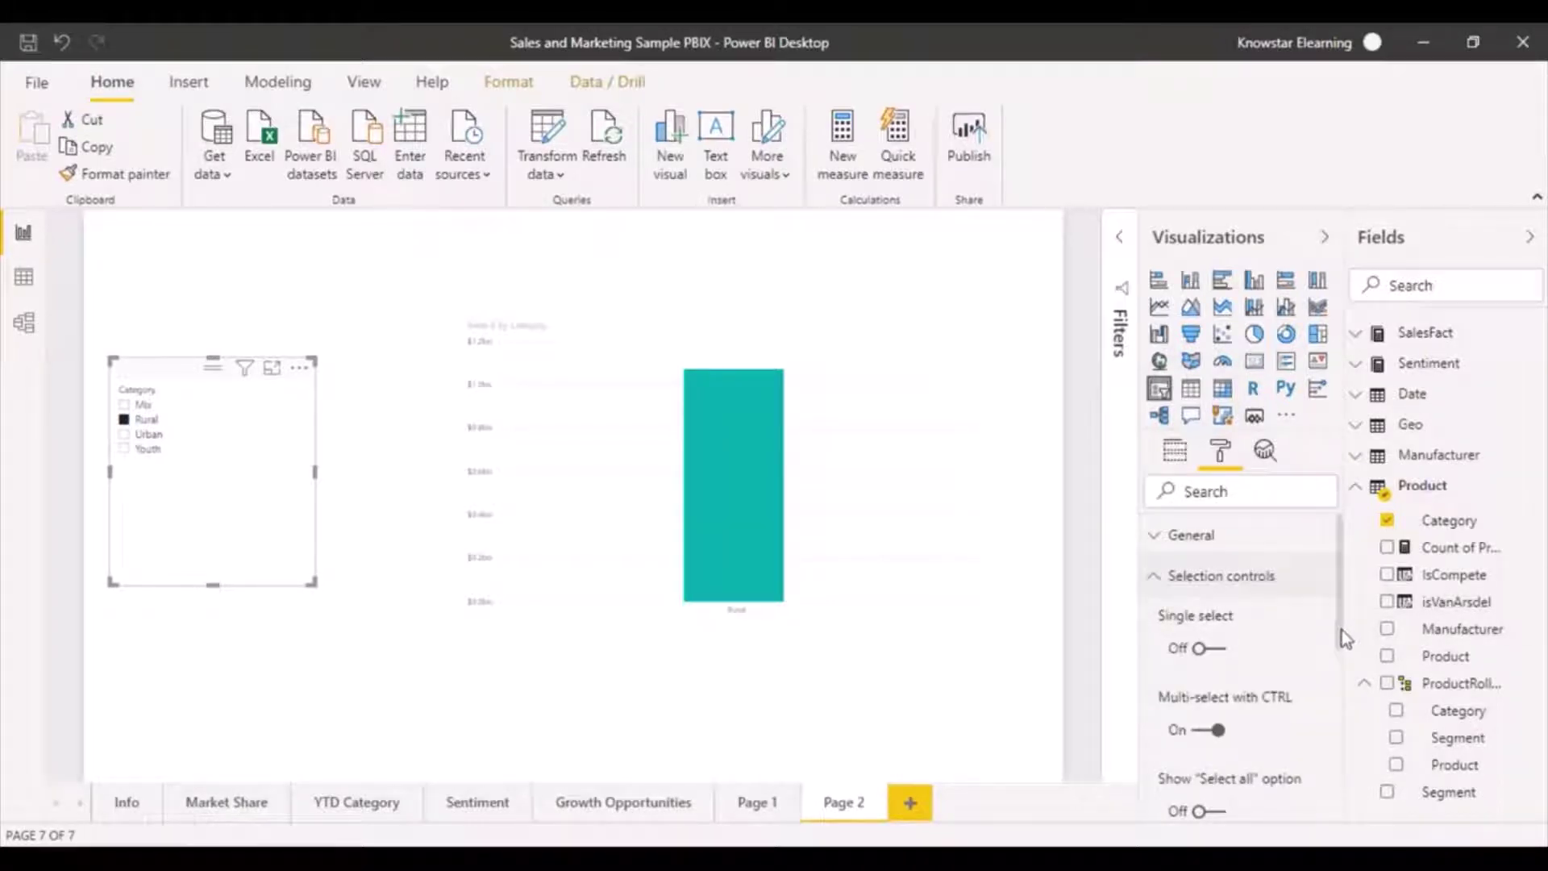
scroll(1342, 631, down, 1)
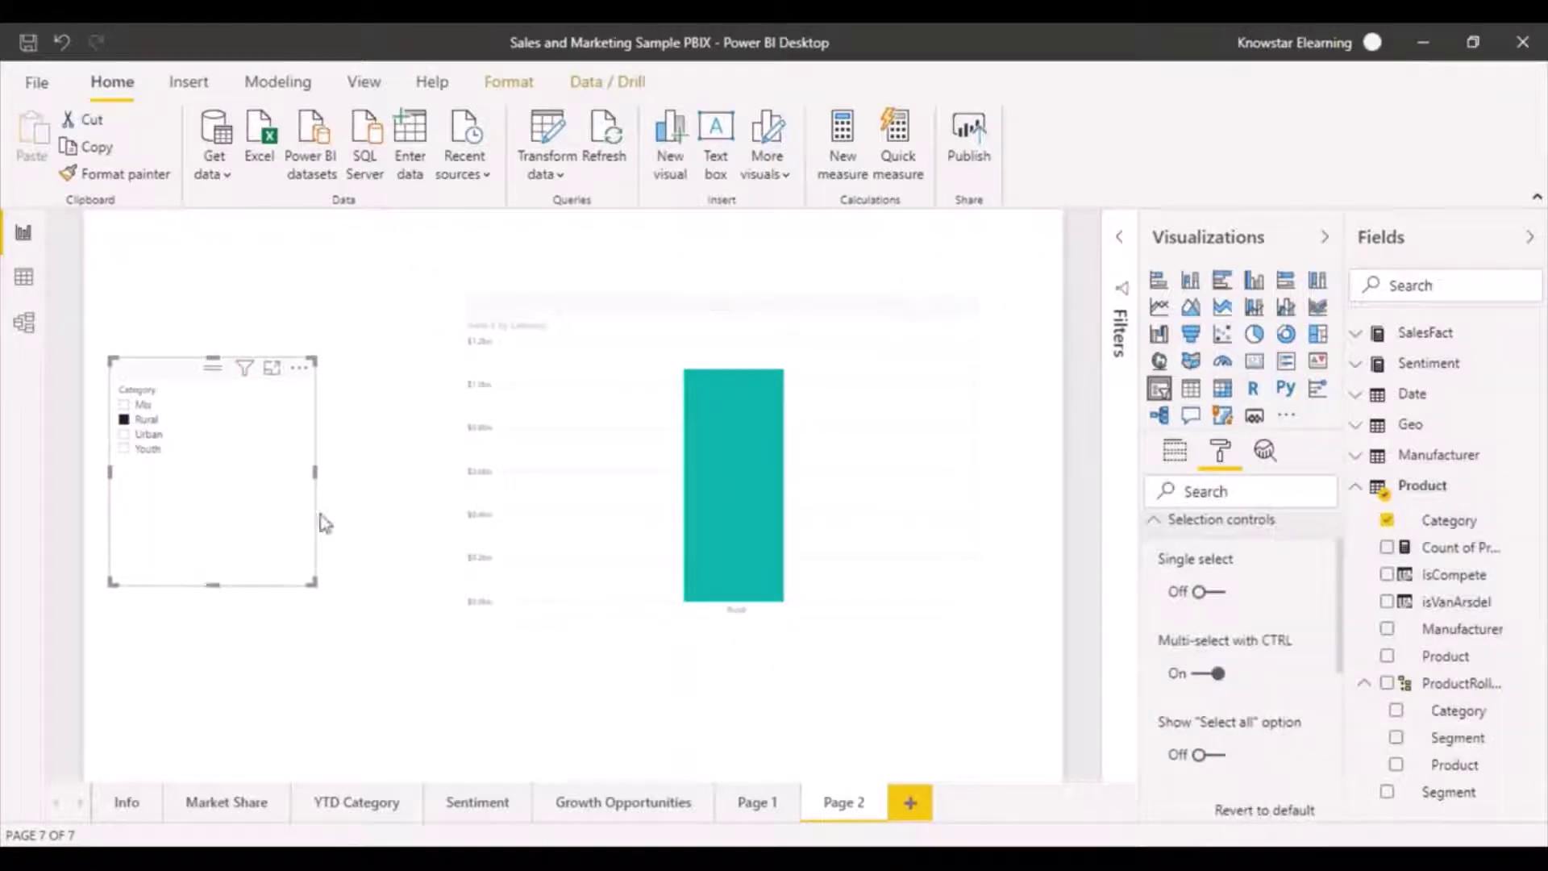
ctrl+click(149, 437)
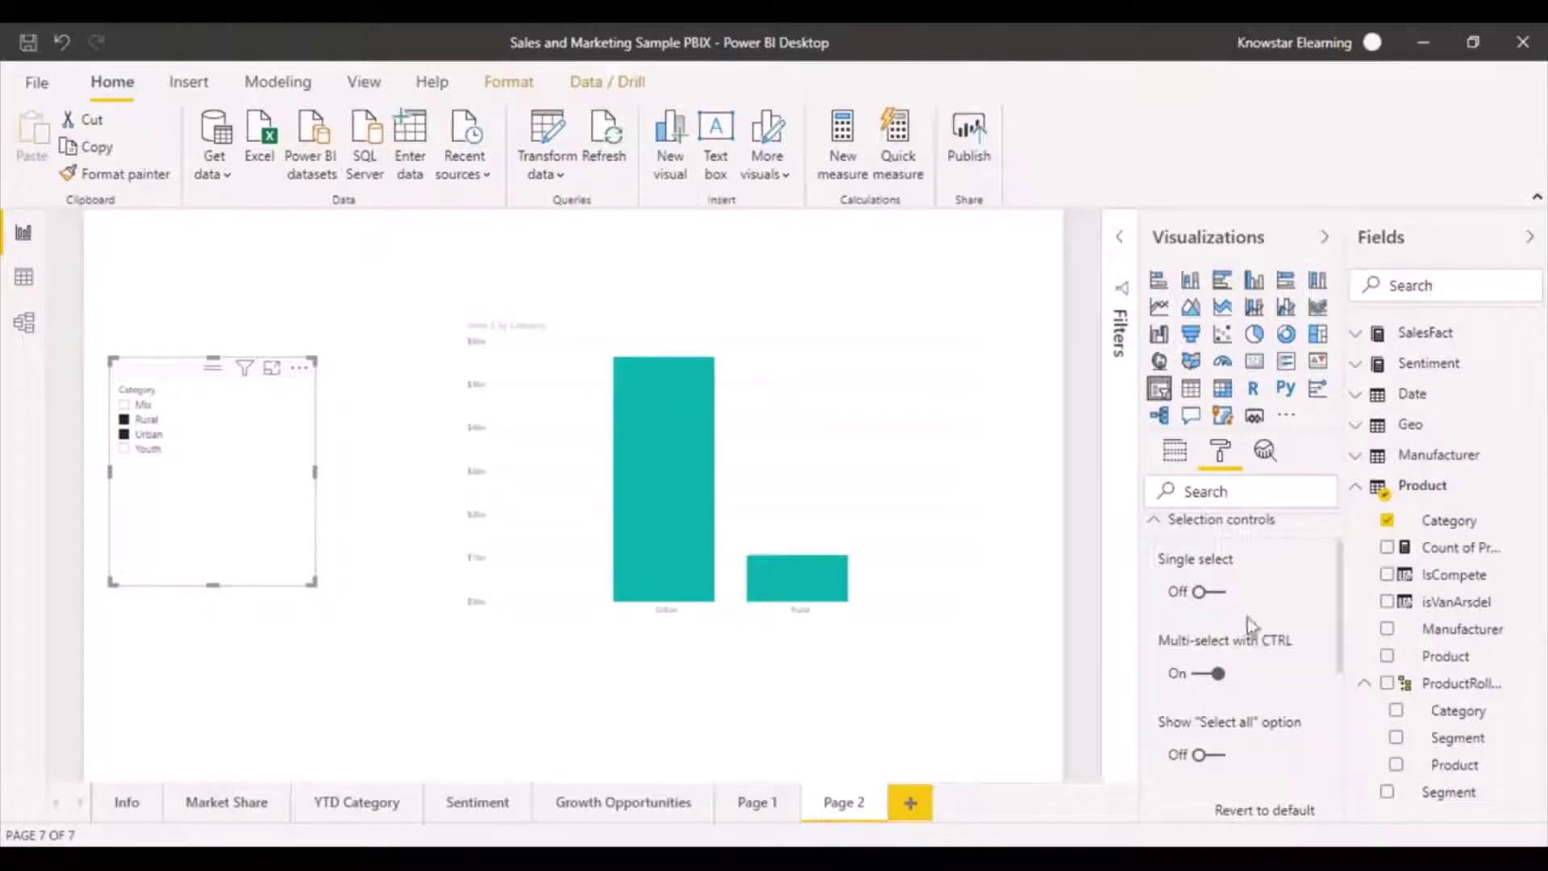
Try the slicer's single-select mode with Urban, Youth and Mix, and turn the mode off again.
click(1221, 598)
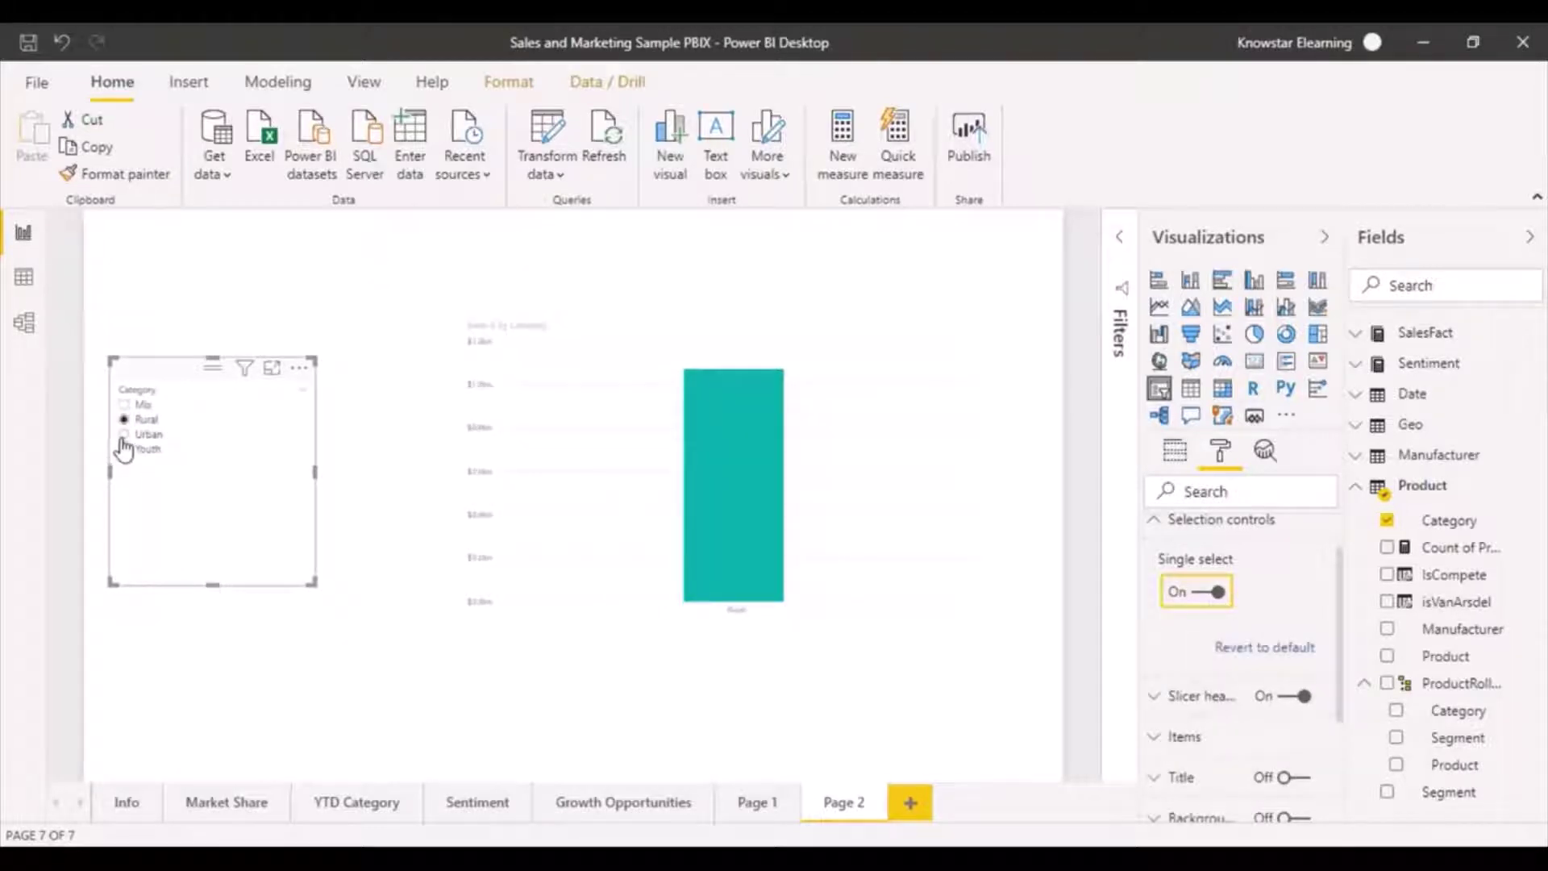
click(125, 434)
click(125, 449)
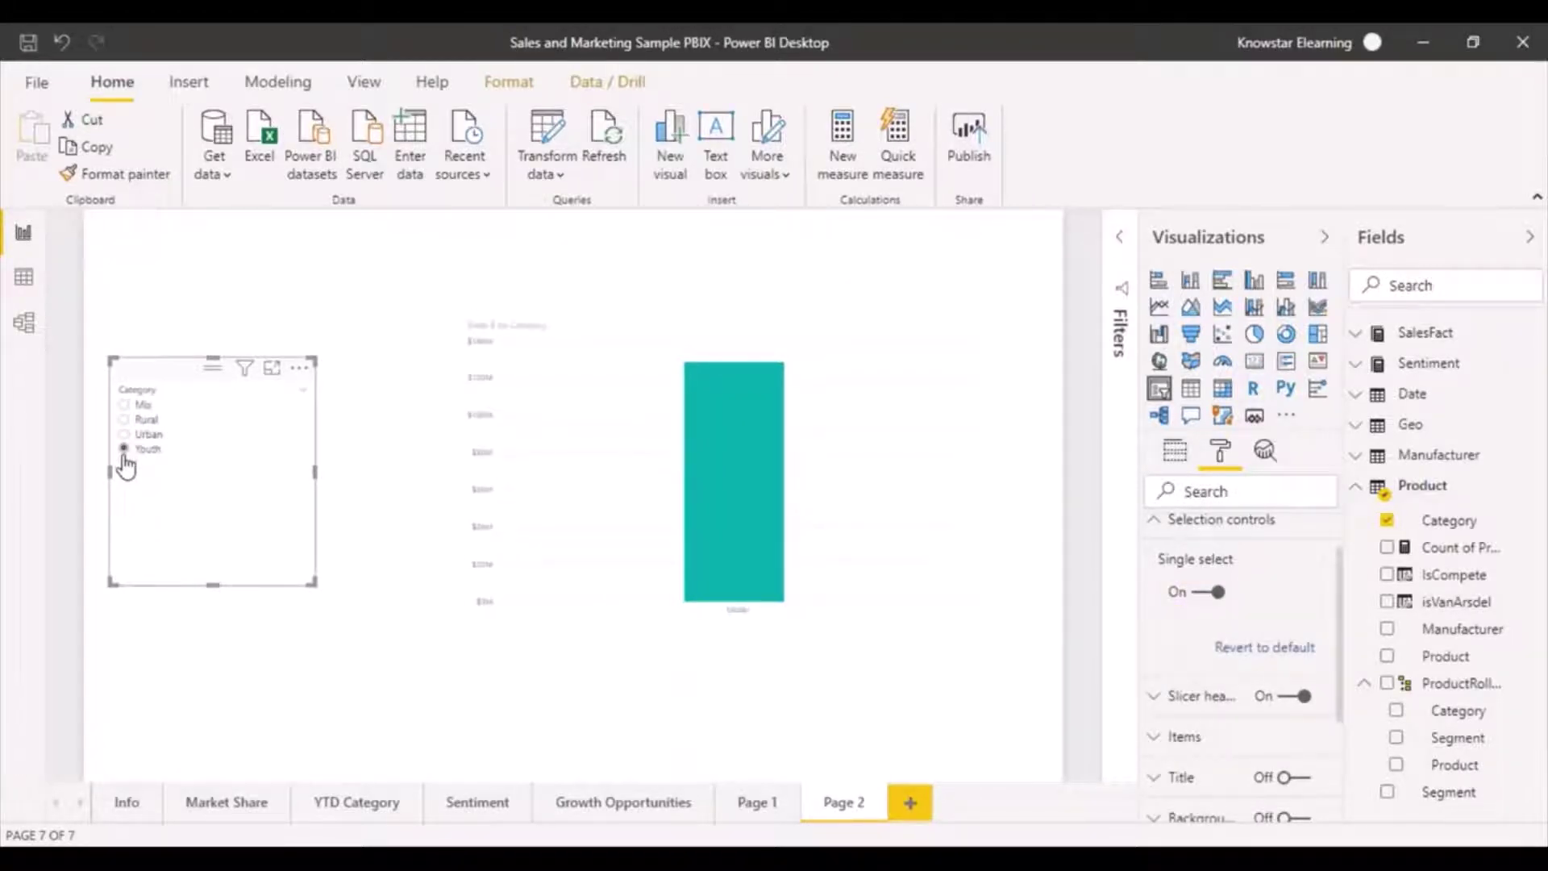
click(125, 405)
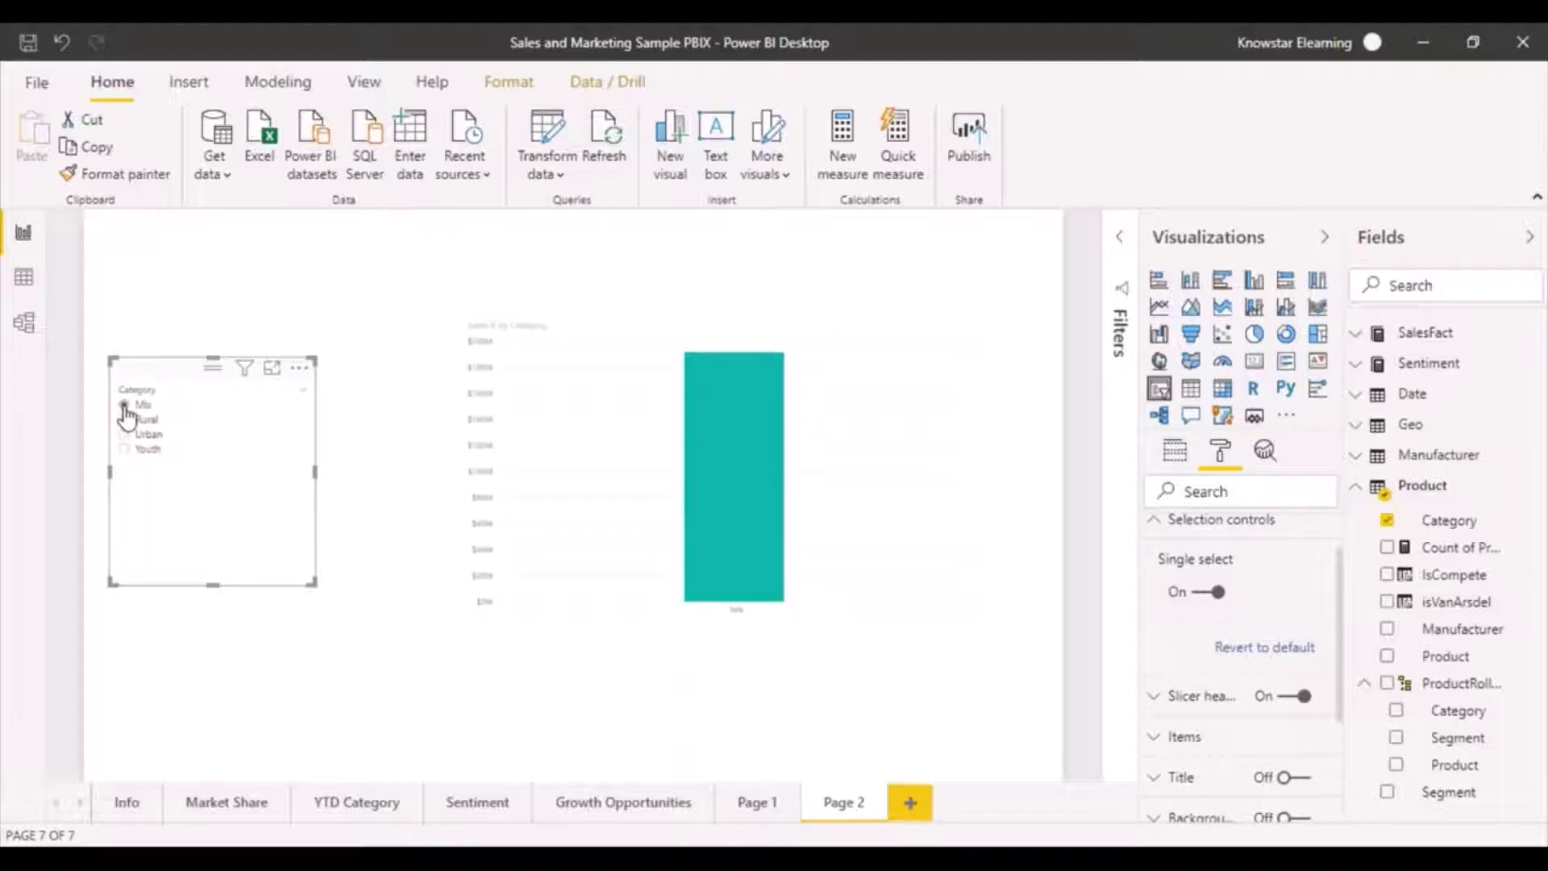
click(1205, 594)
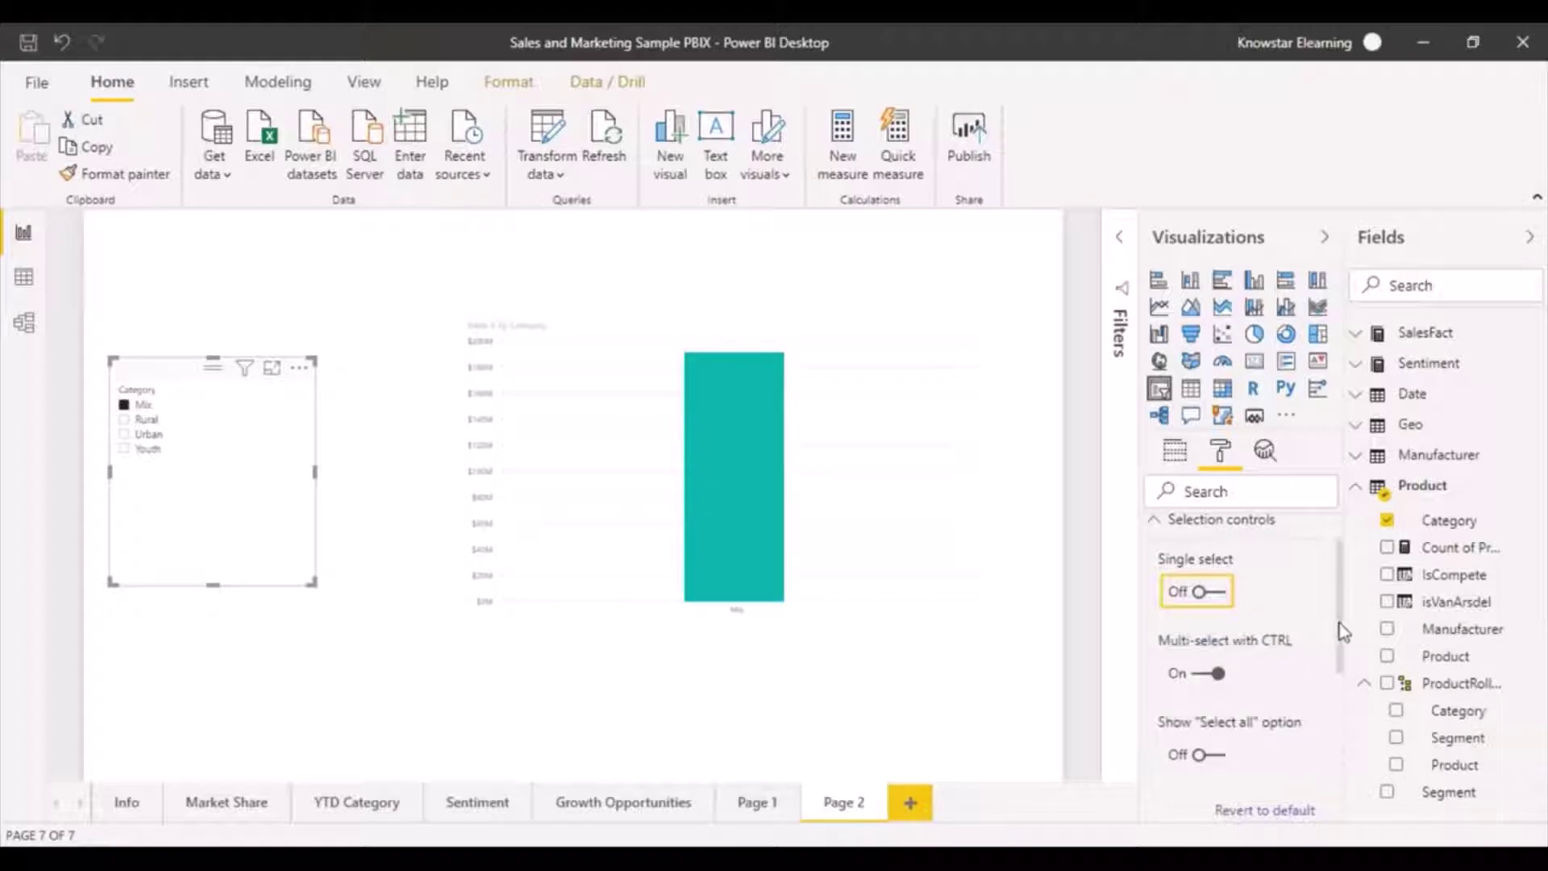
Enable the slicer's "Select all" option and use it to select every category.
drag(1342, 629, 1342, 673)
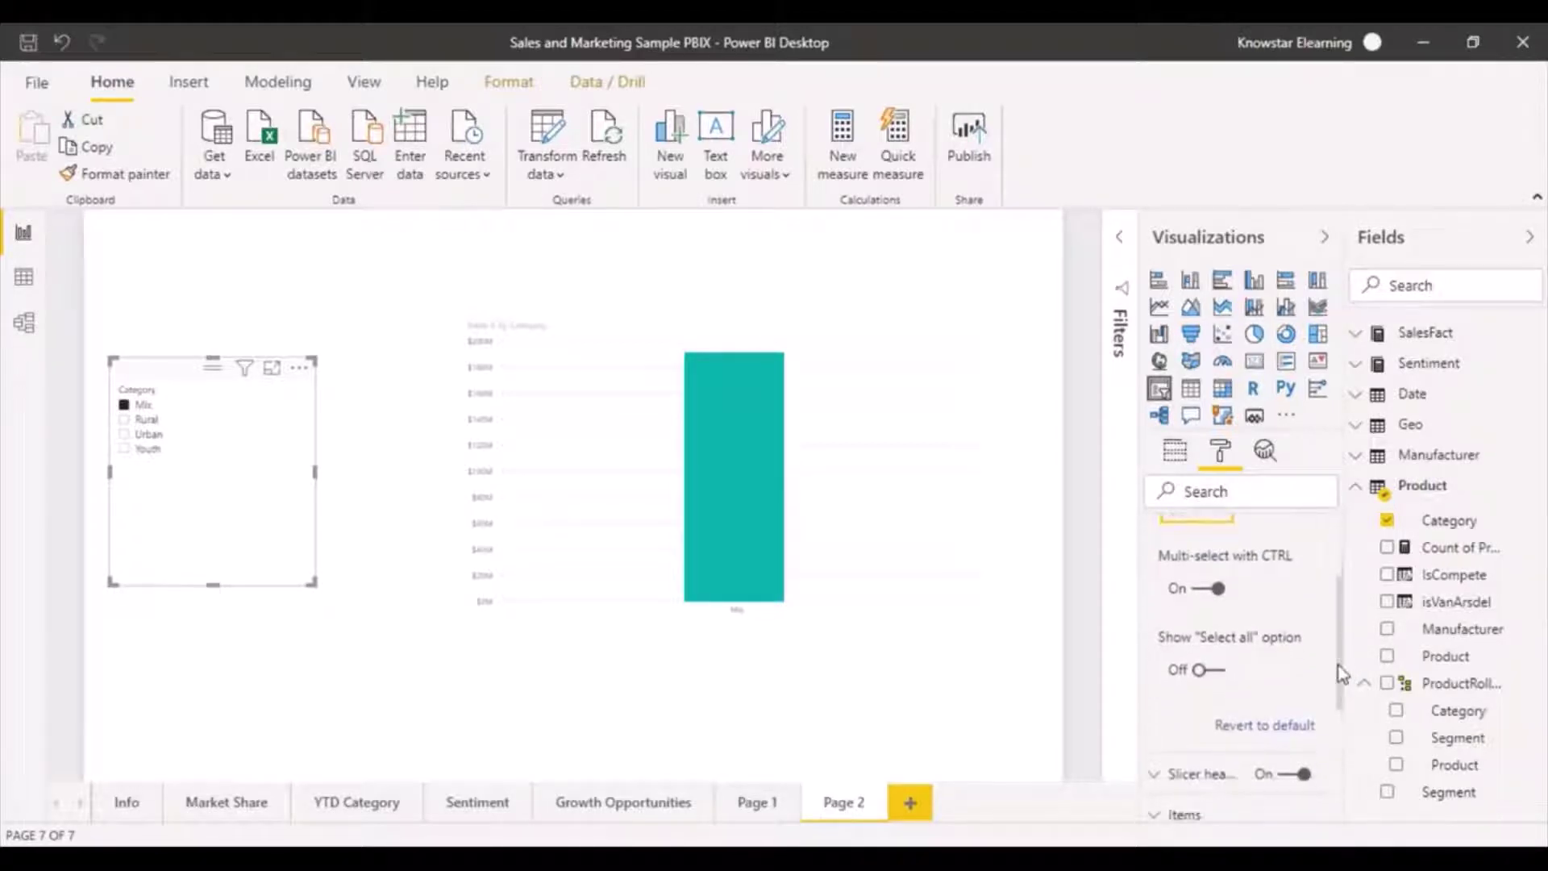
click(1219, 673)
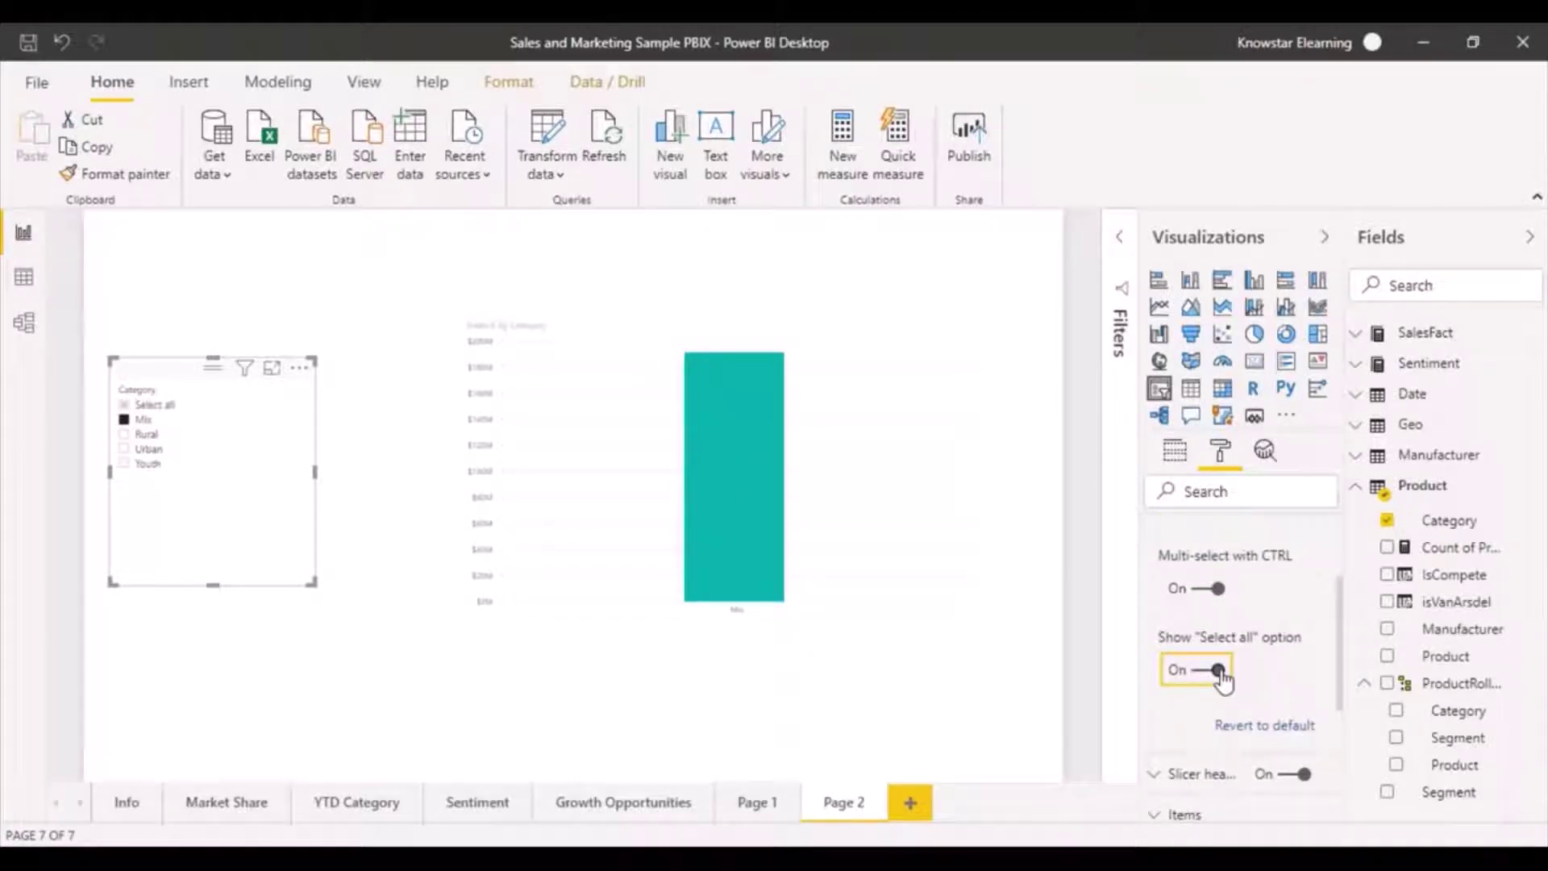
click(125, 406)
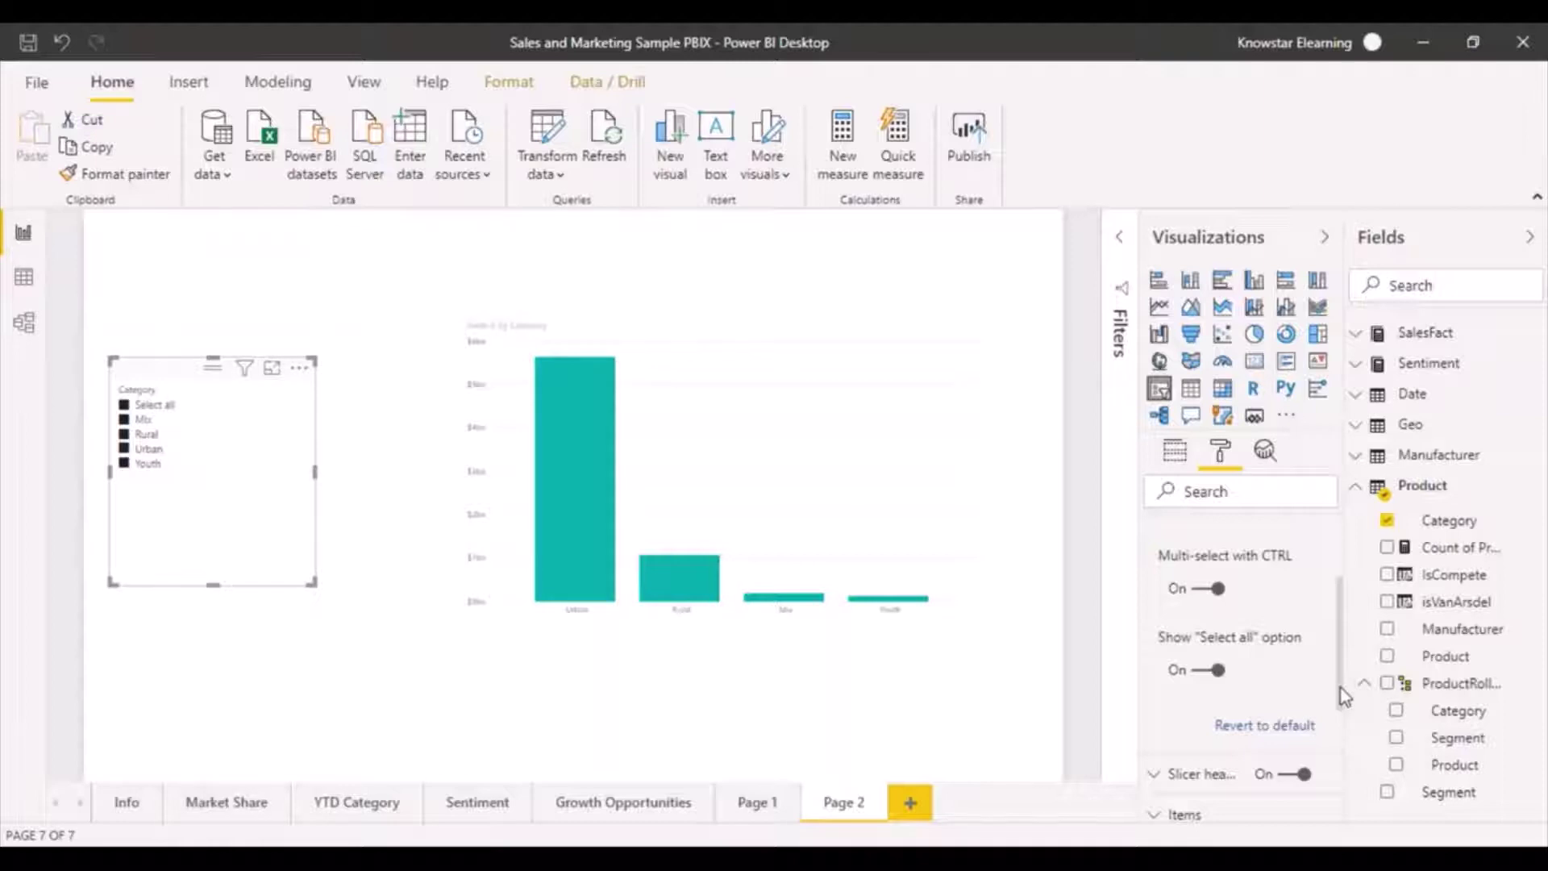
Examine the slicer's Items formatting options and its General settings for outline, orientation and position.
scroll(1344, 709, down, 5)
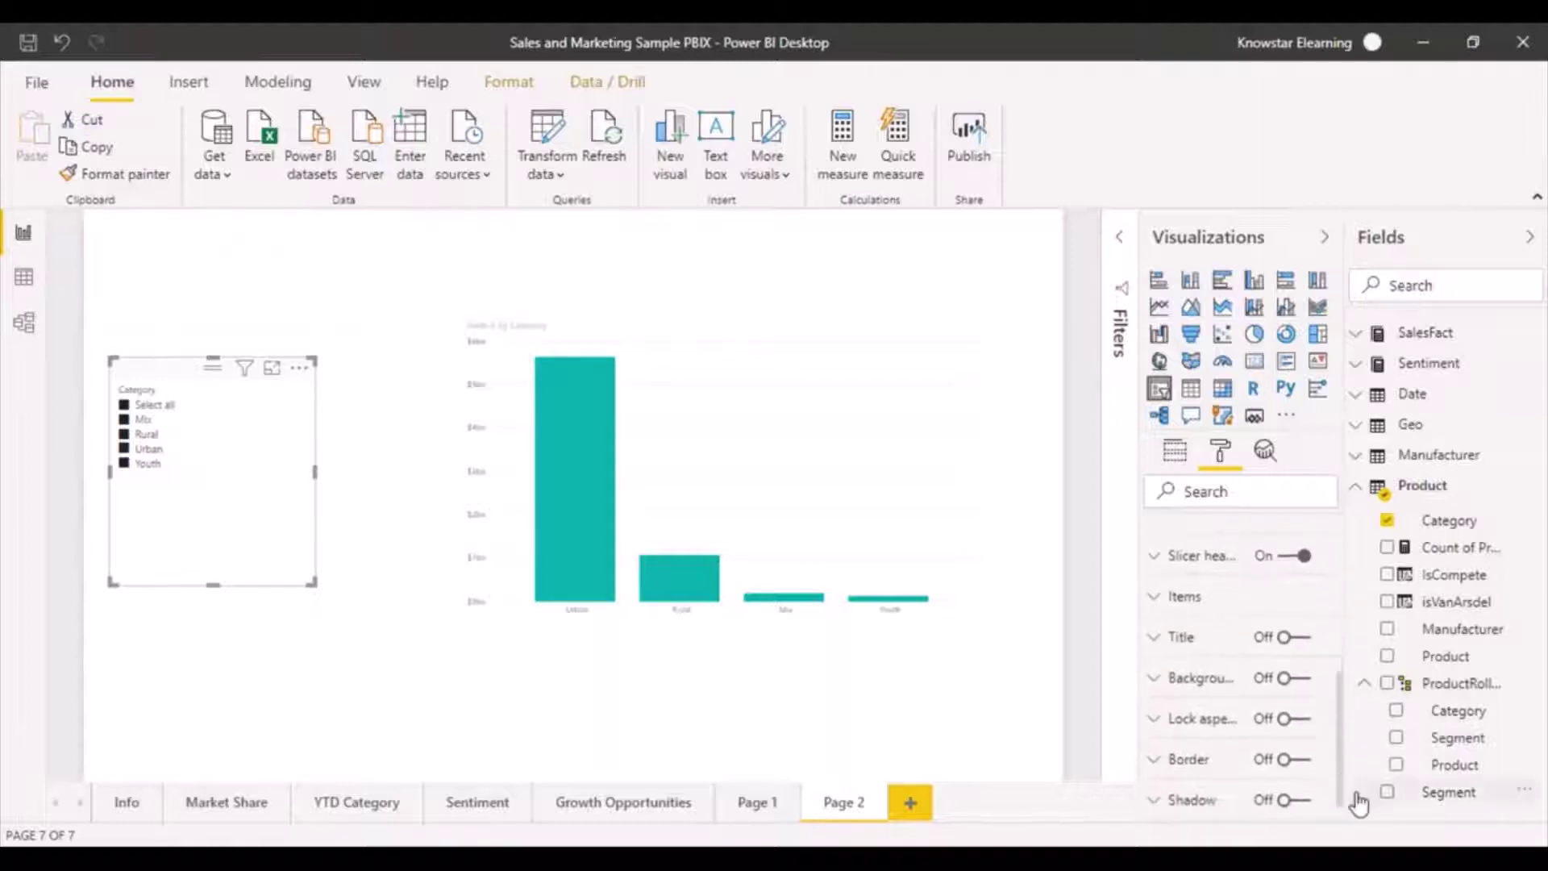
scroll(1290, 726, down, 1)
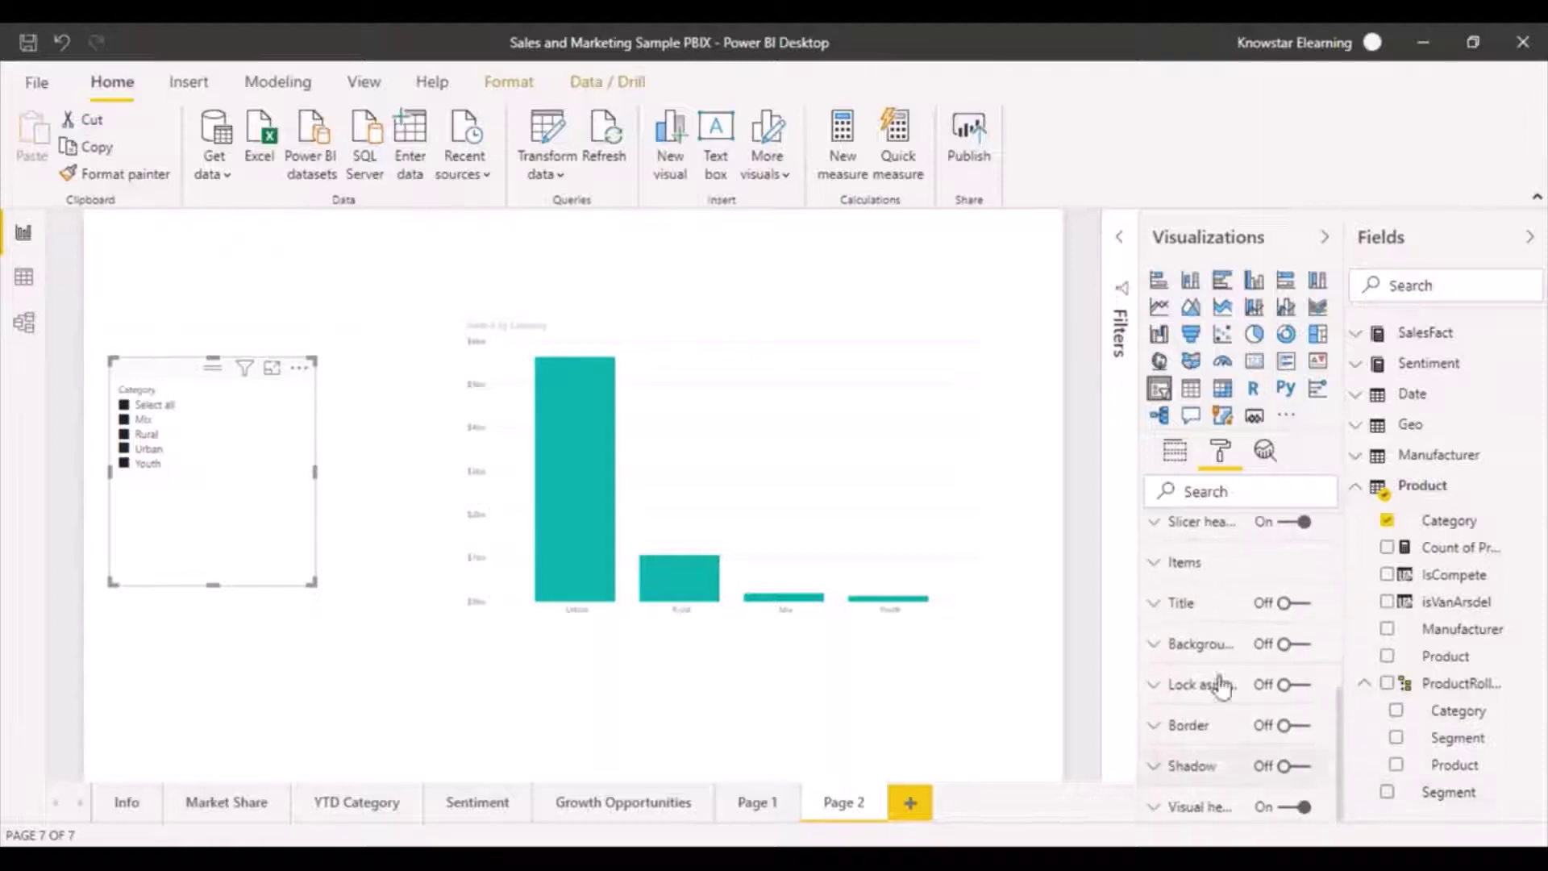
click(1154, 569)
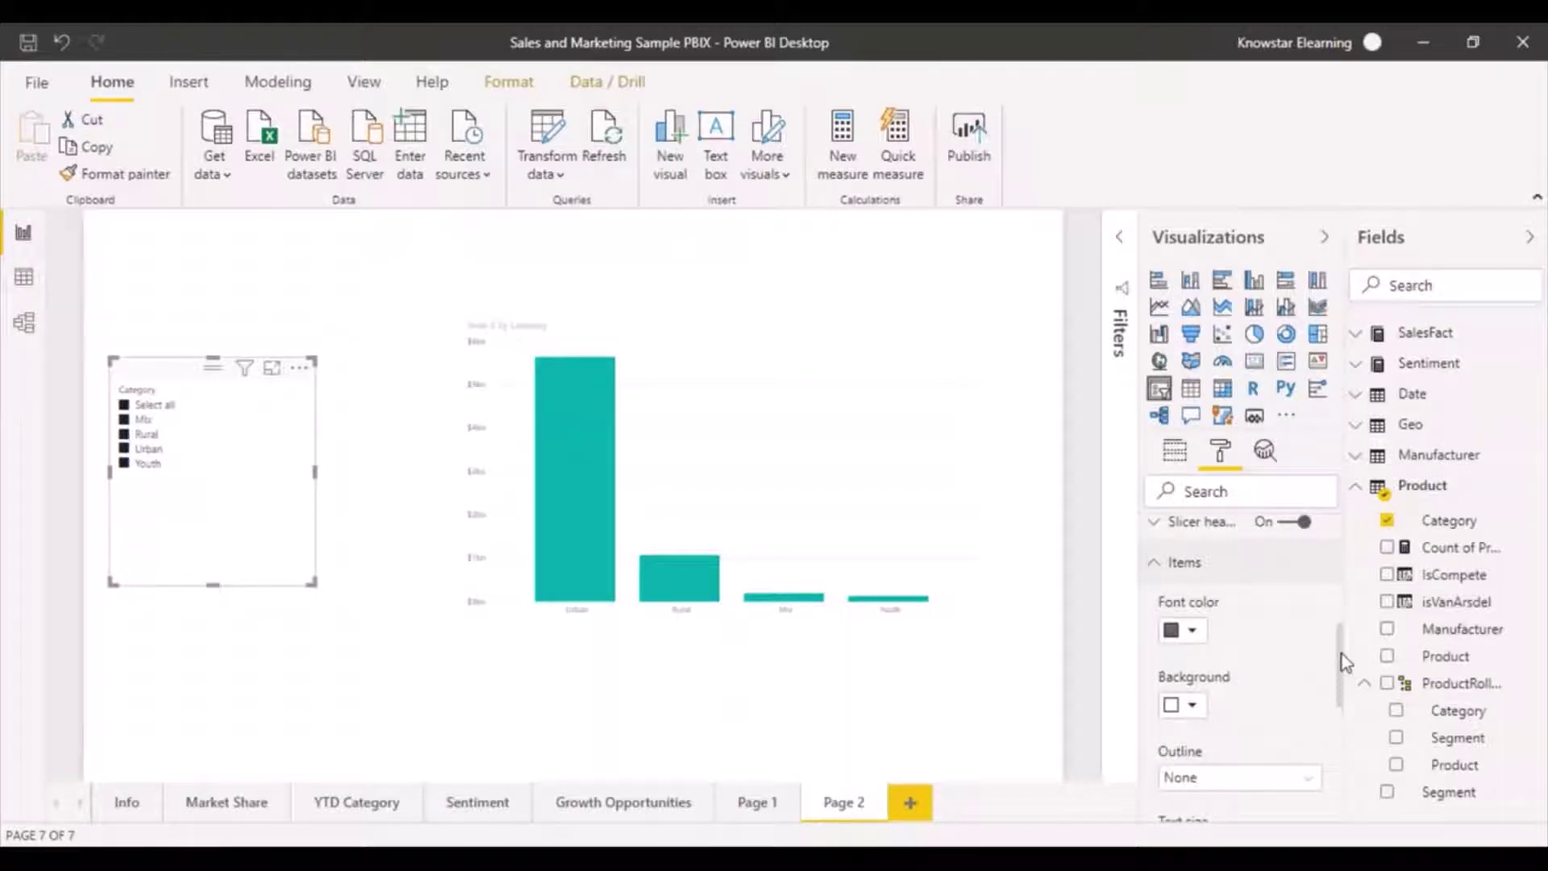
scroll(1342, 655, up, 5)
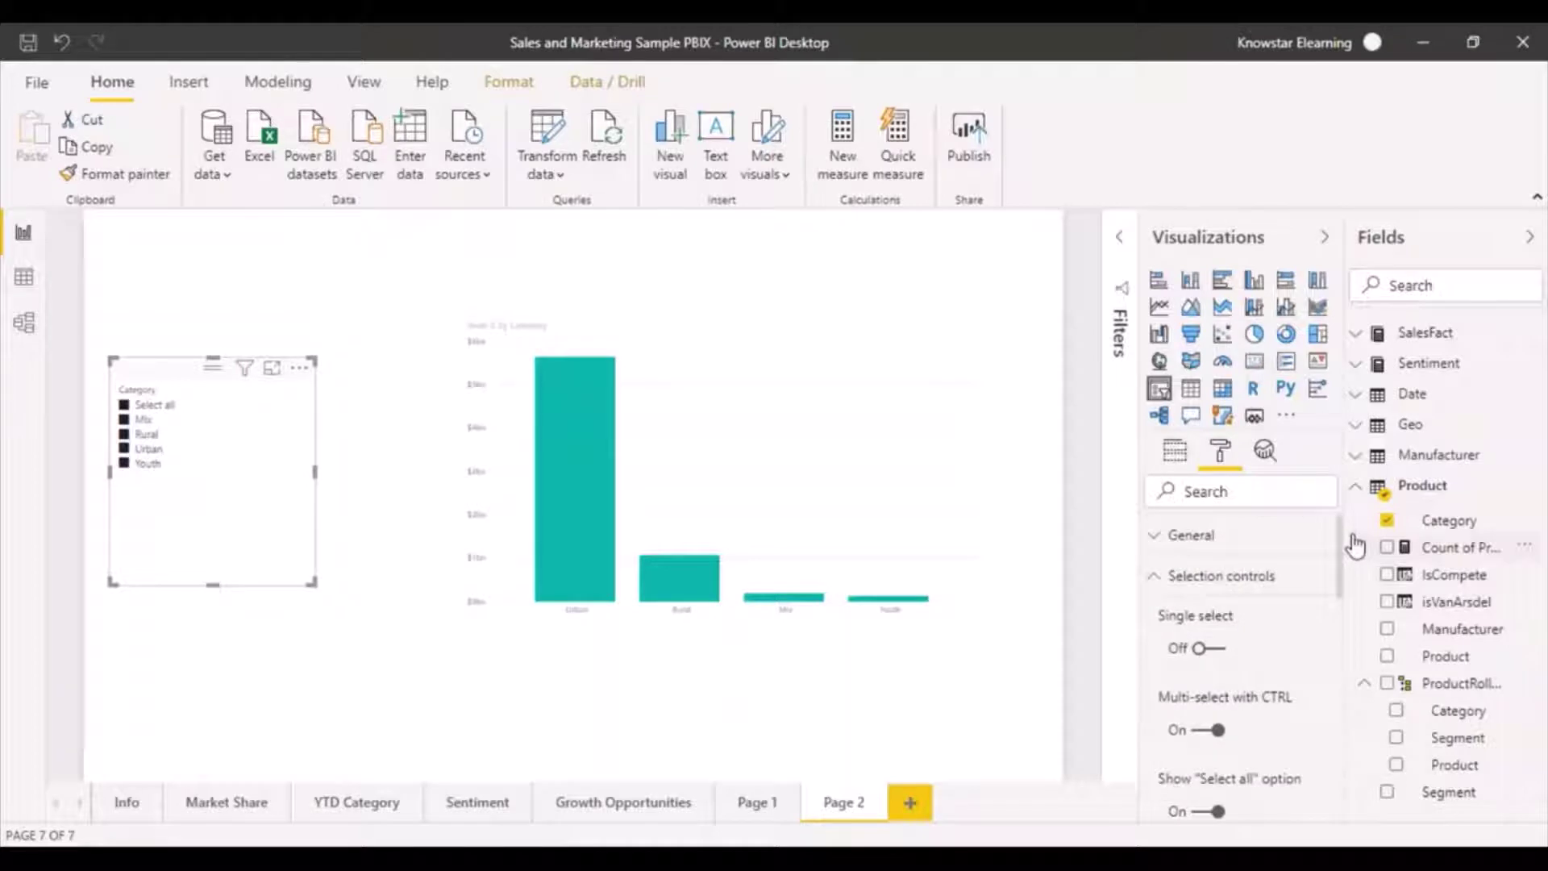
click(1159, 536)
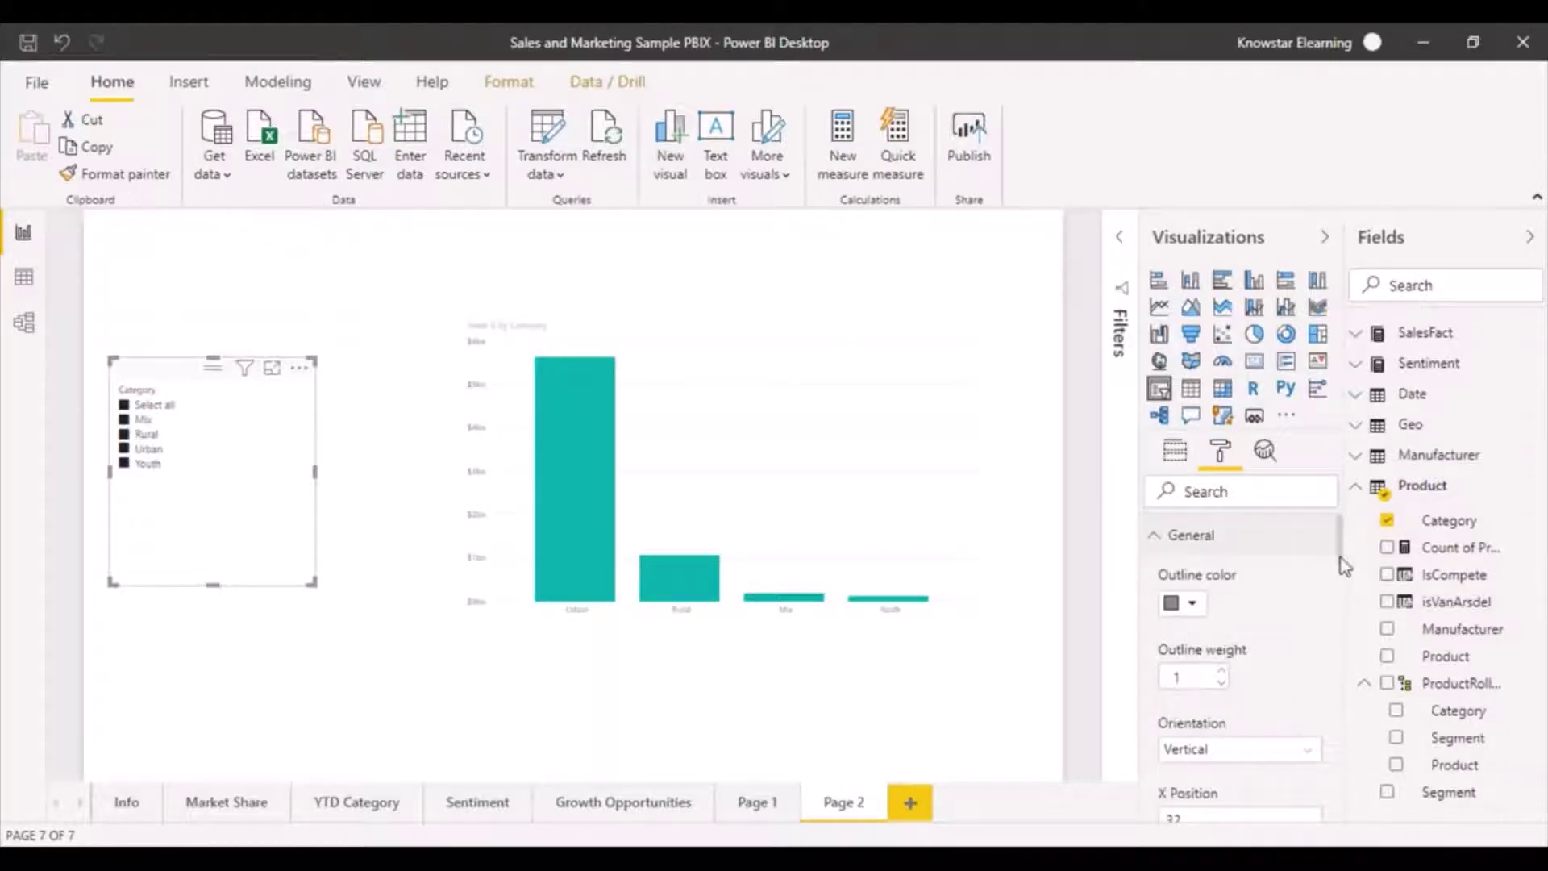
mouse_move(1345, 566)
mouse_down()
mouse_move(1345, 678)
mouse_move(1339, 573)
mouse_up()
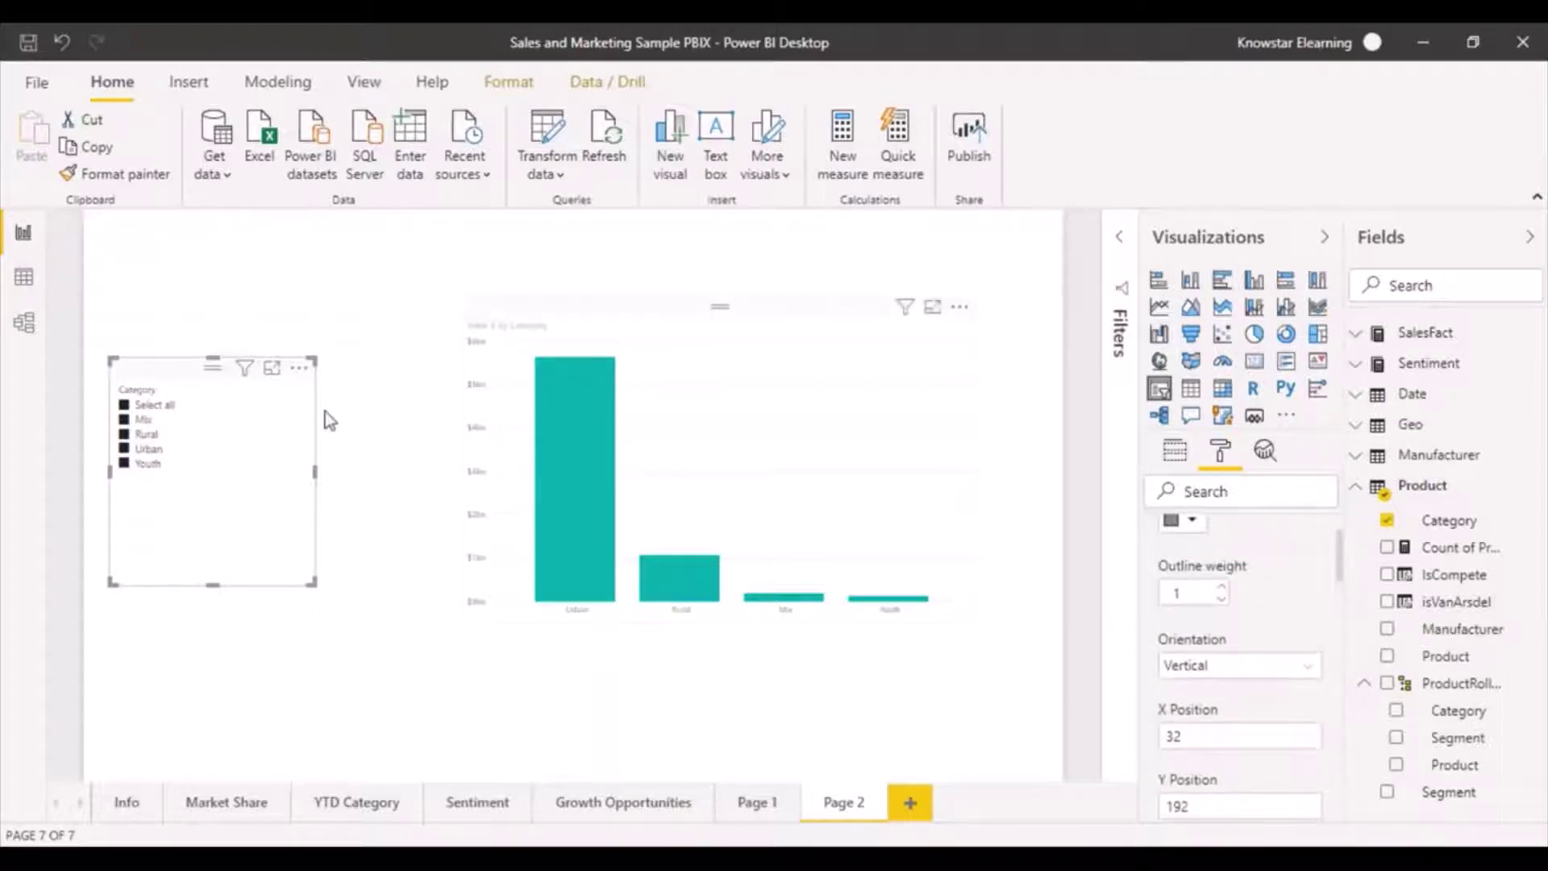
Examine the Category slicer's additional options and its available formatting categories.
mouse_move(246, 377)
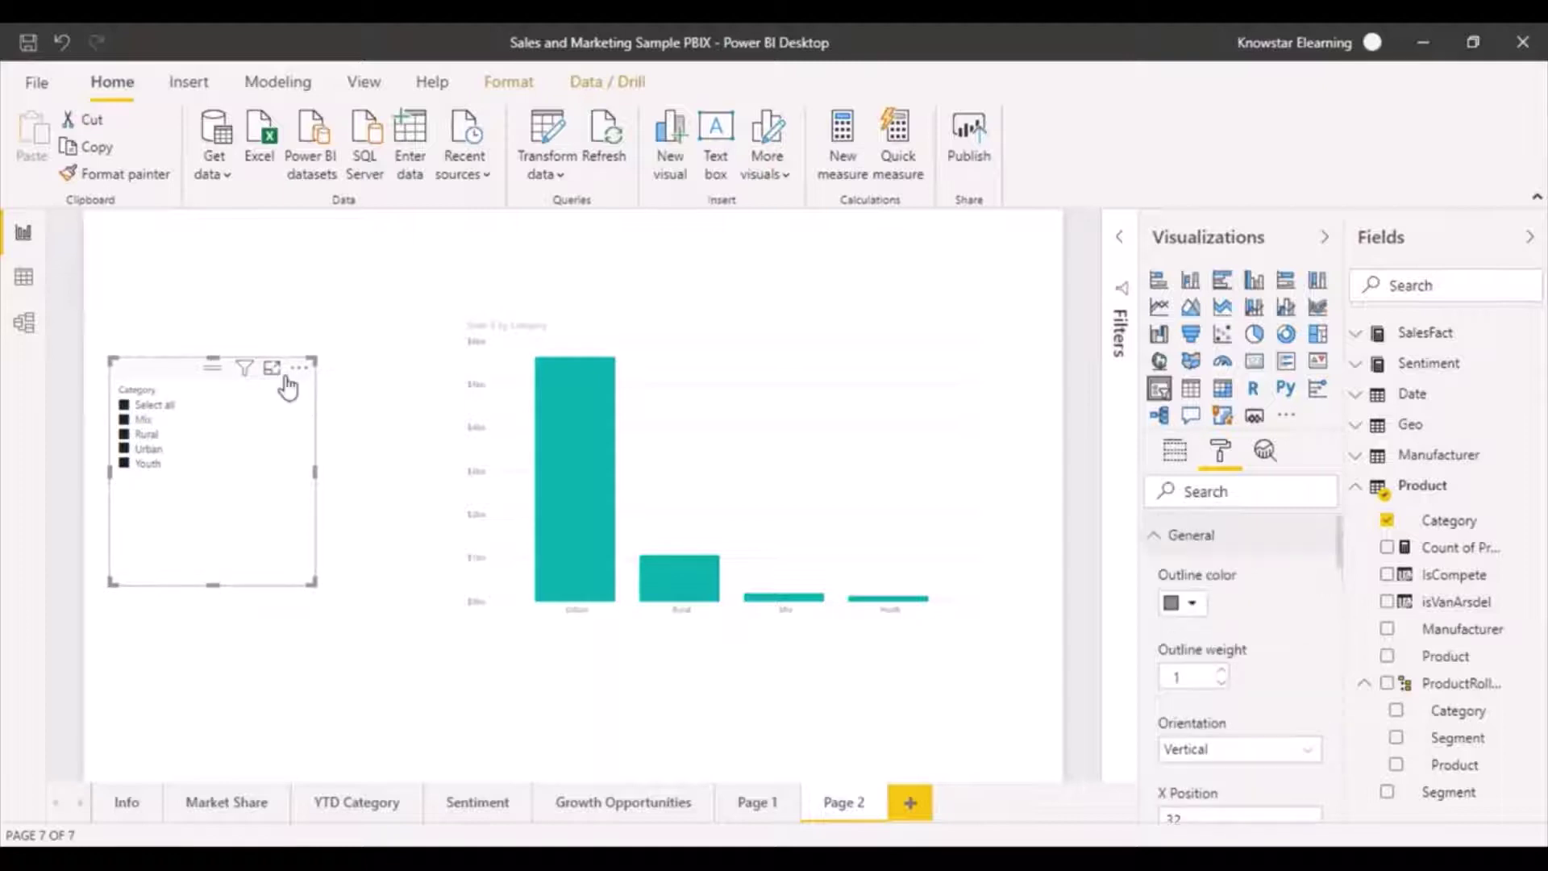
click(301, 370)
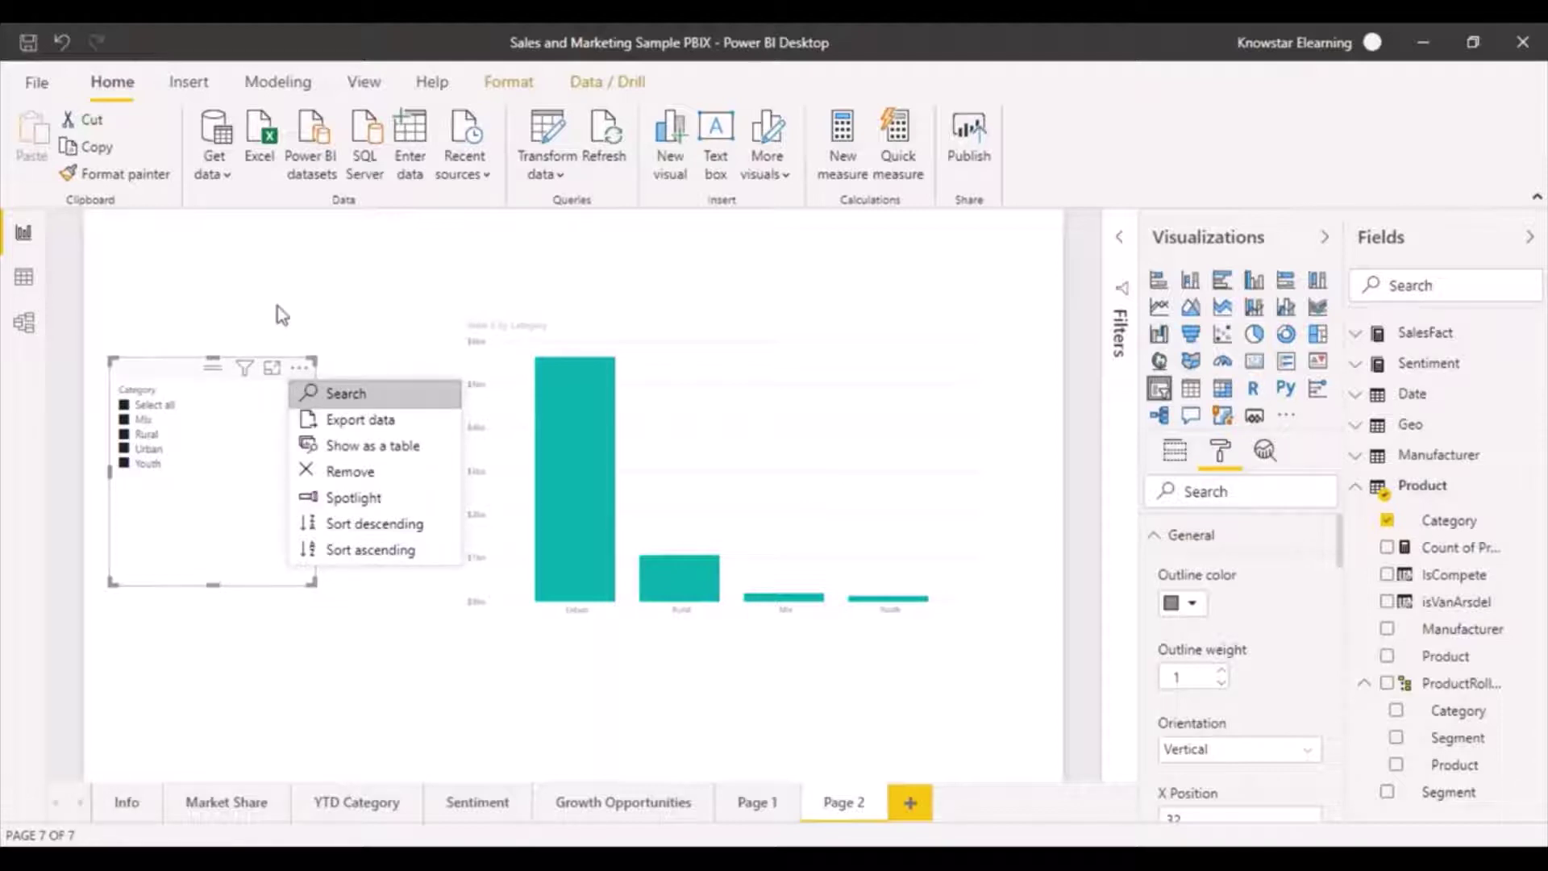
click(237, 326)
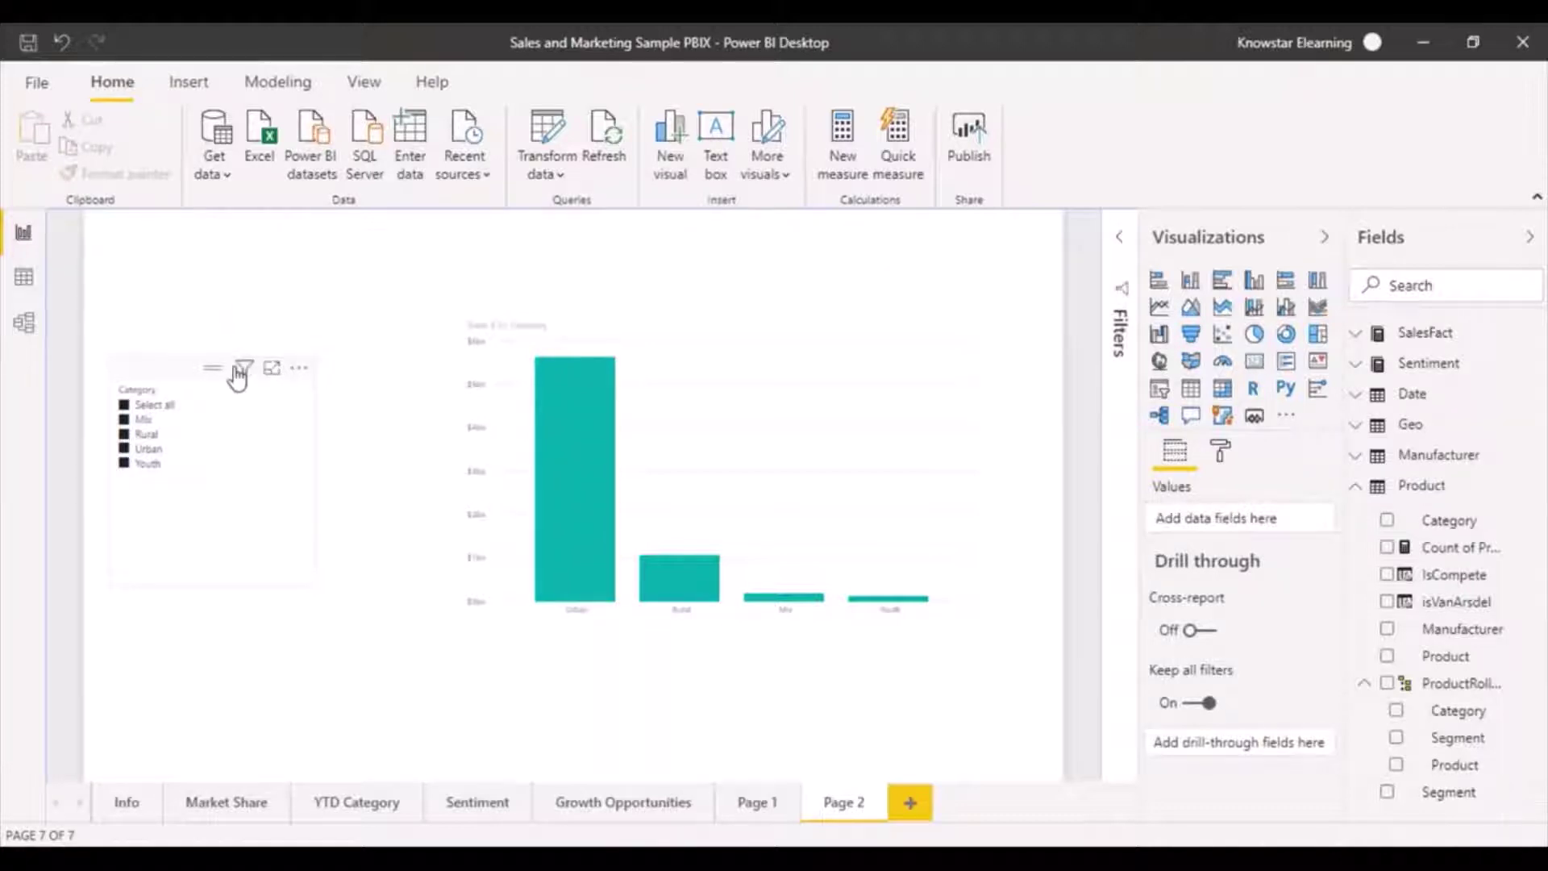
click(216, 369)
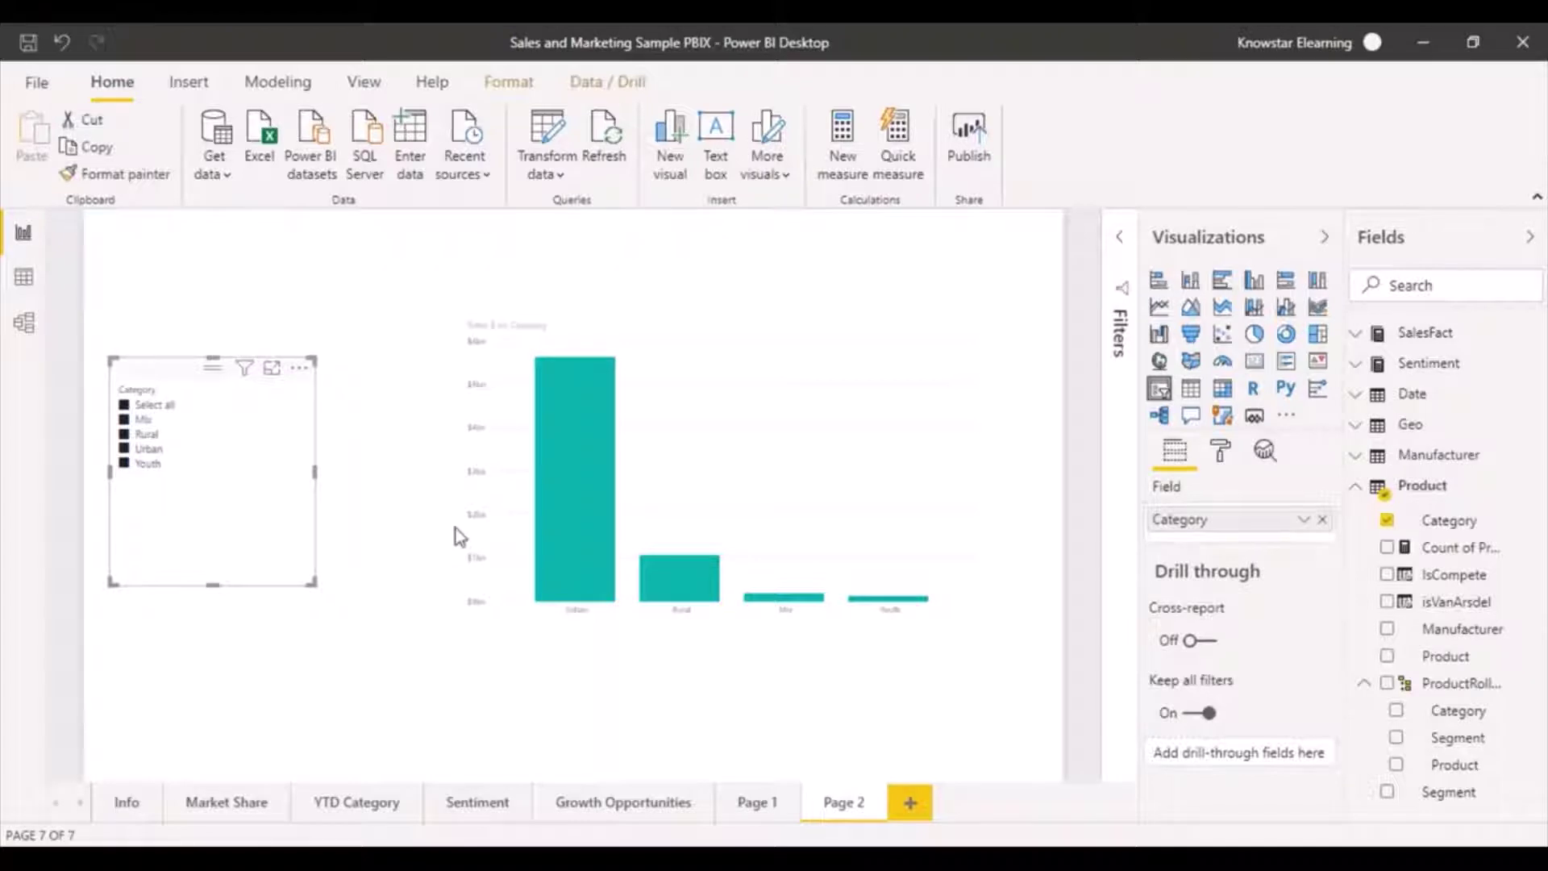
click(1221, 458)
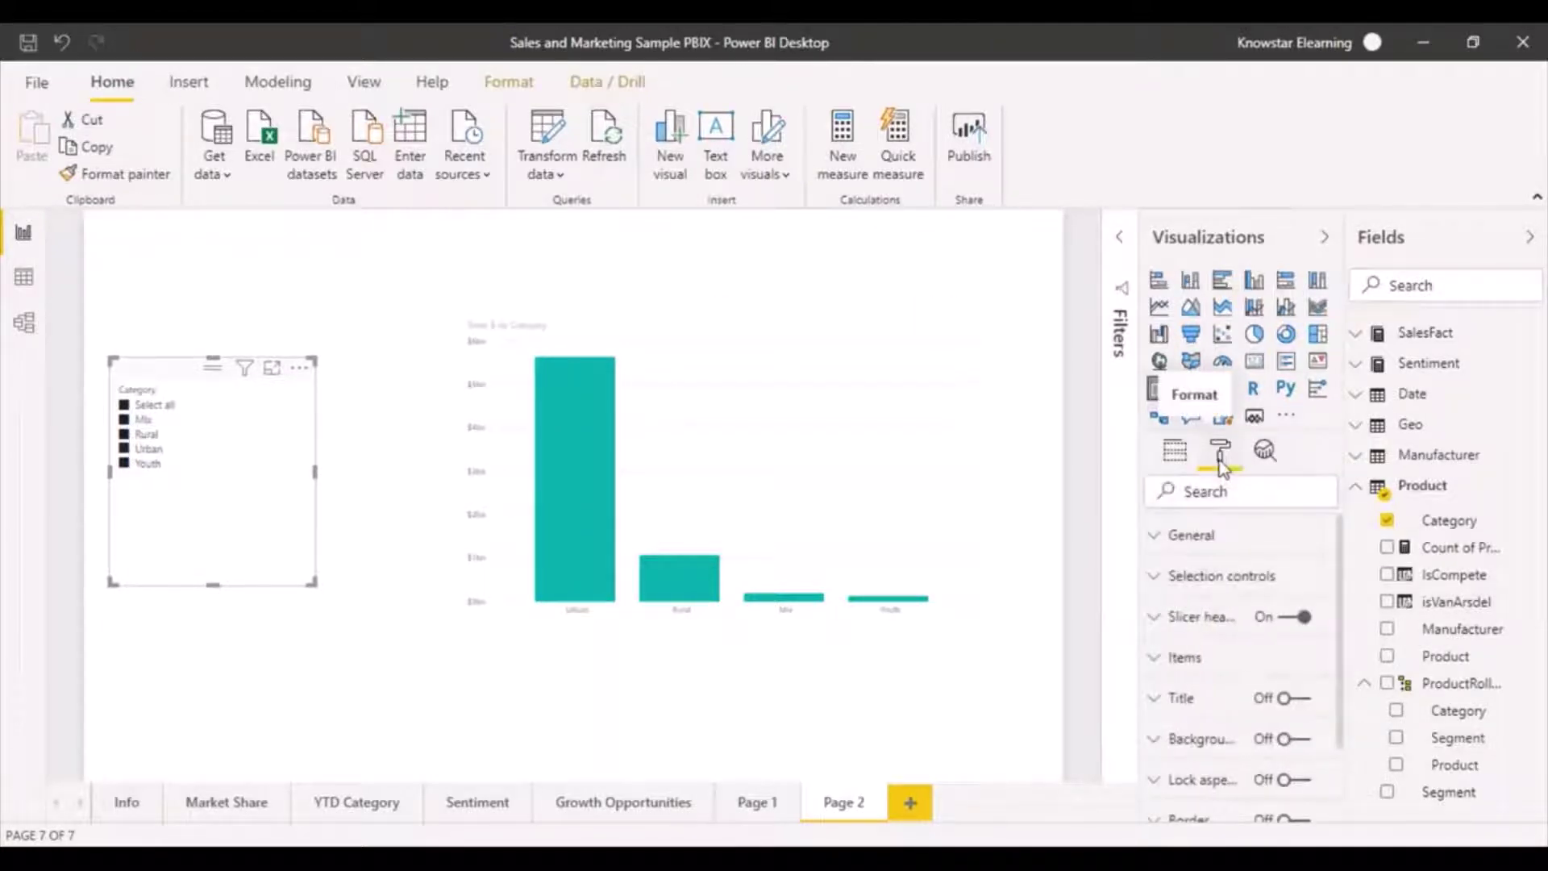
drag(1341, 600, 1352, 535)
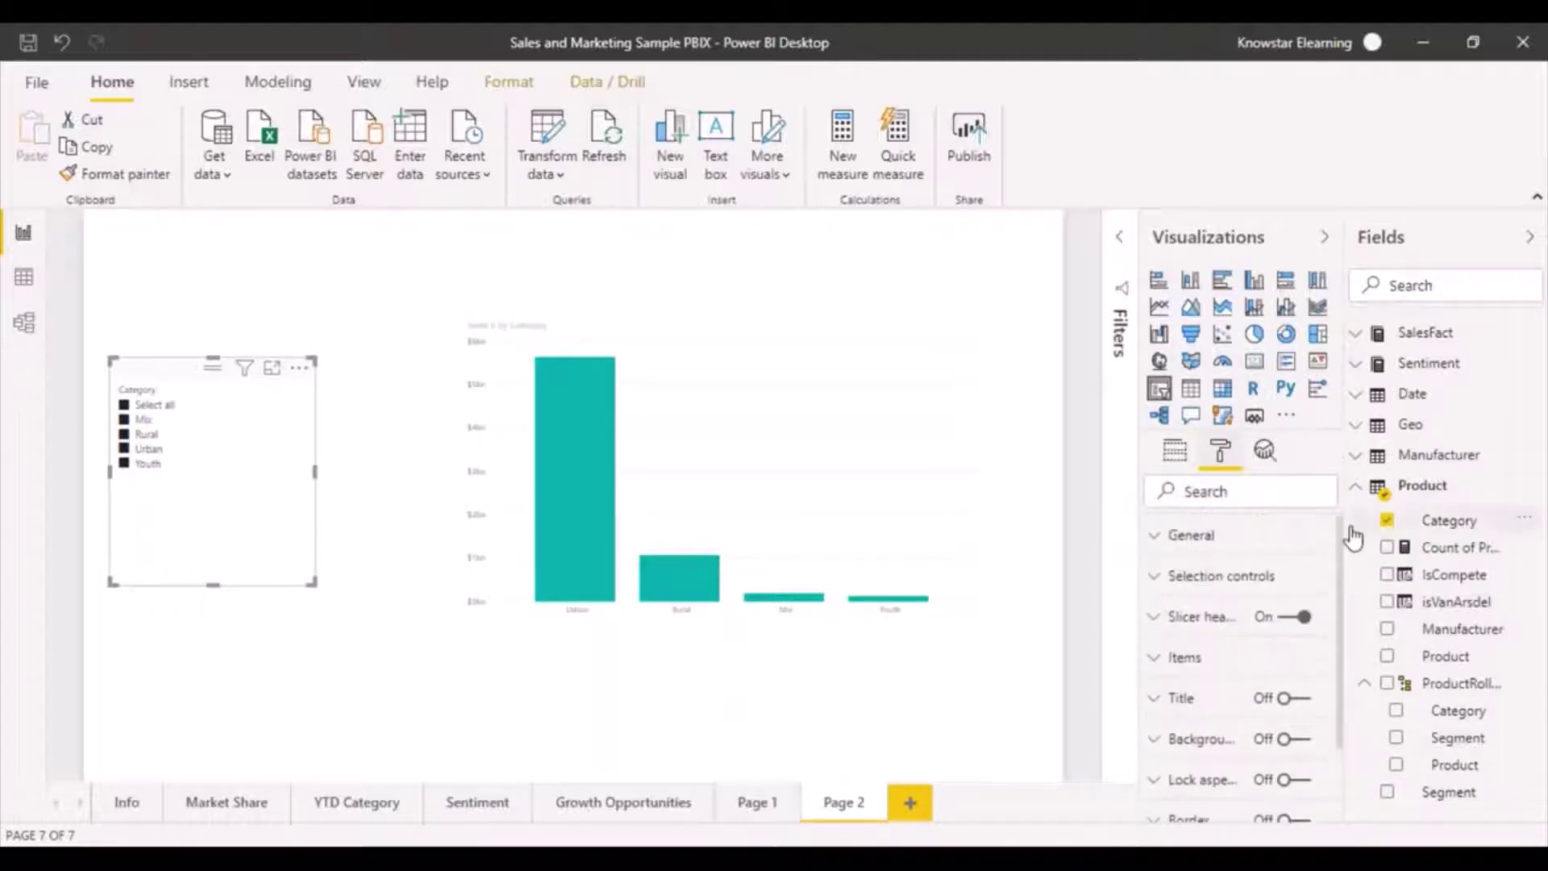
click(1178, 456)
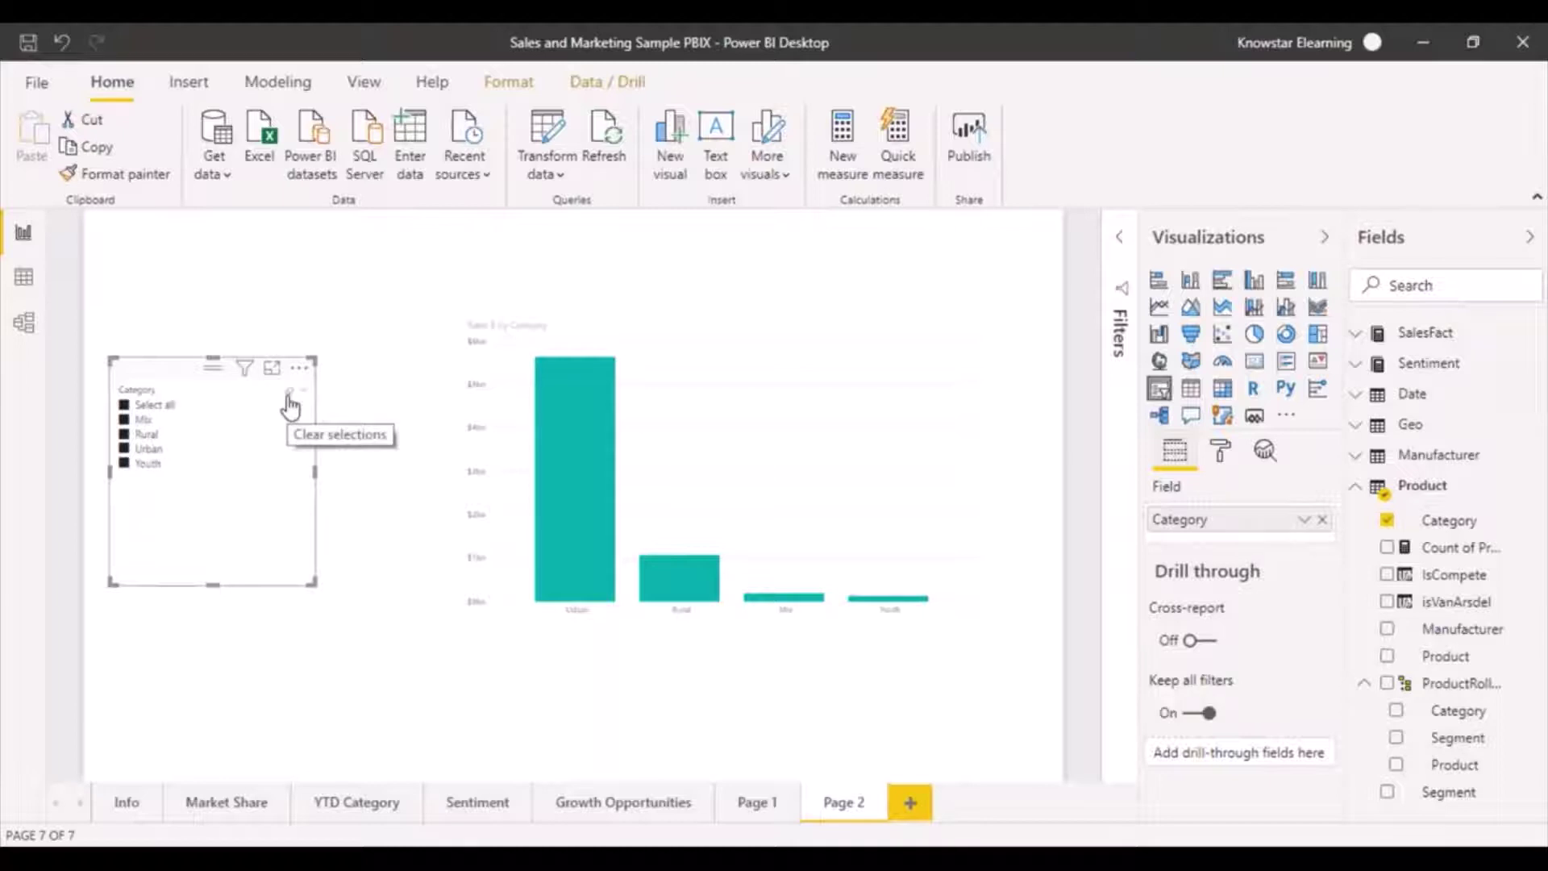
Change the Category slicer's type to Dropdown and filter the chart to Rural.
click(304, 400)
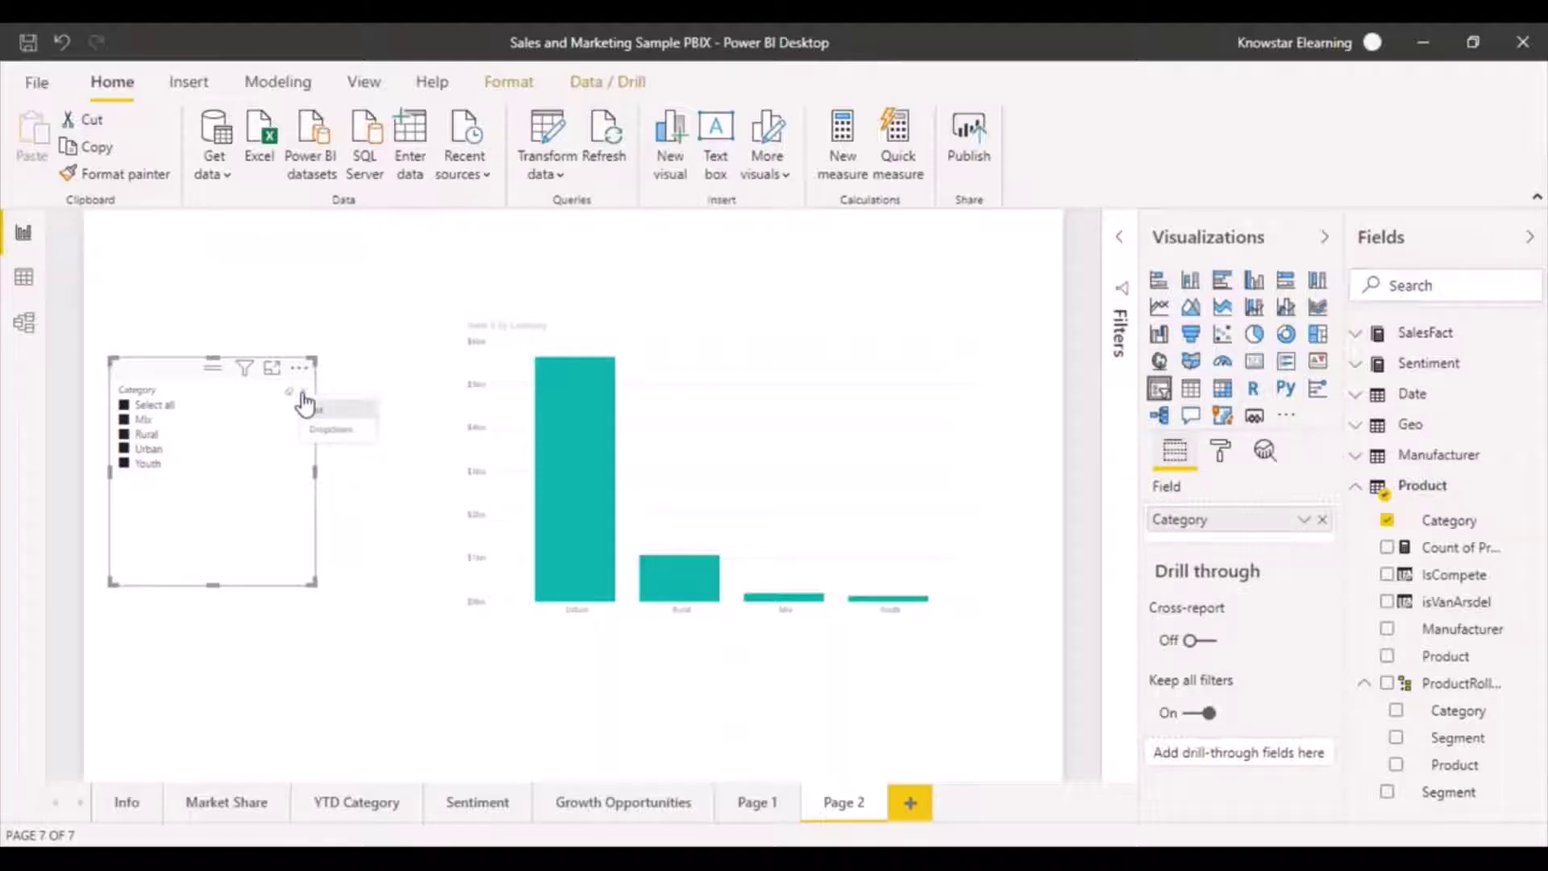
click(348, 442)
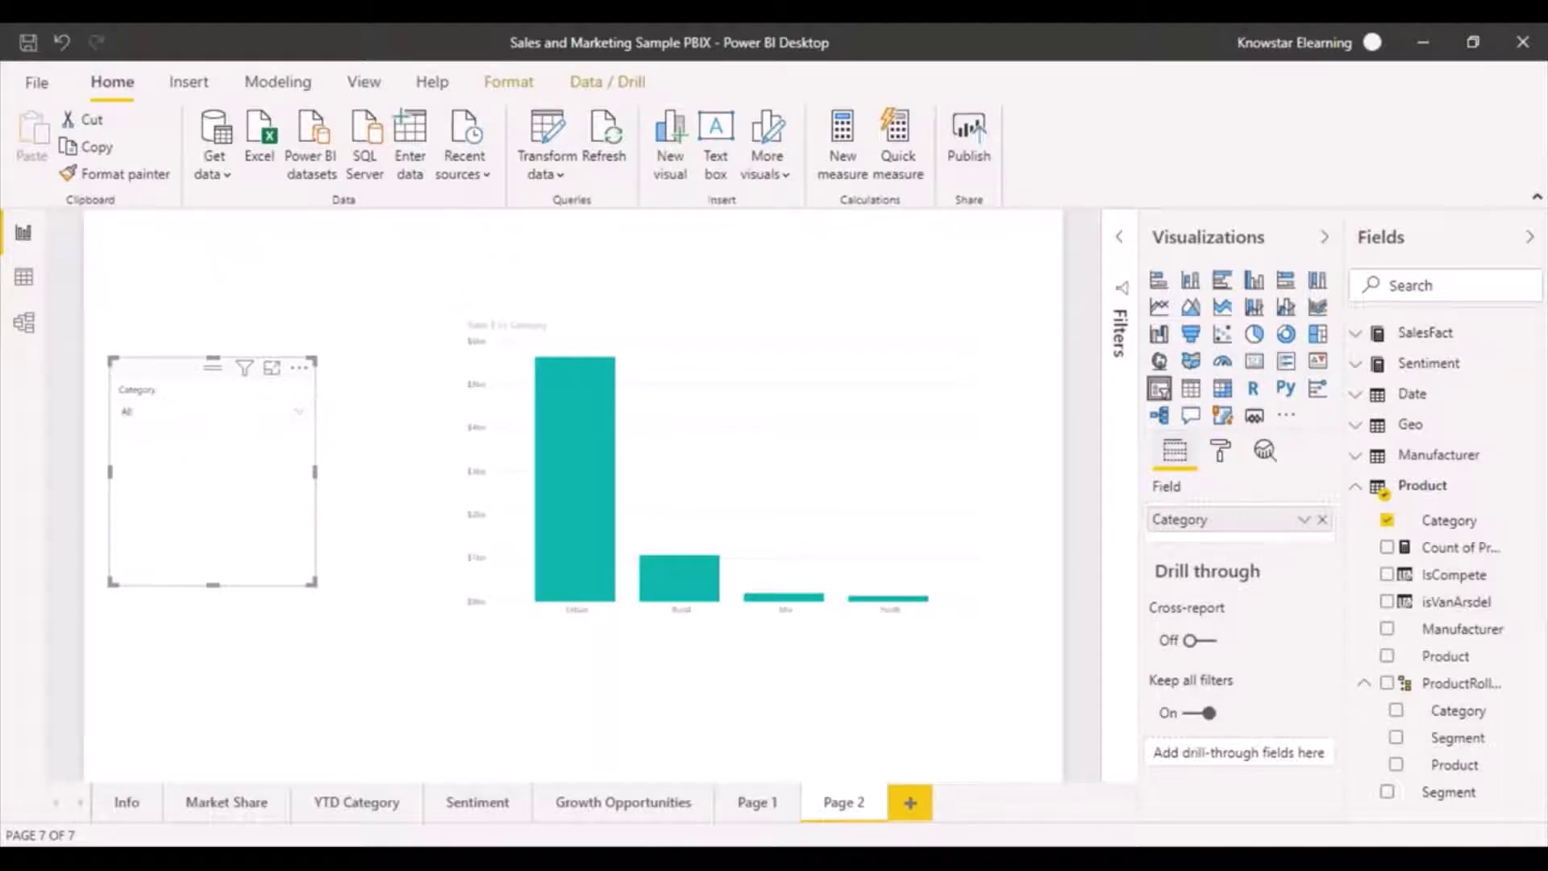
click(297, 410)
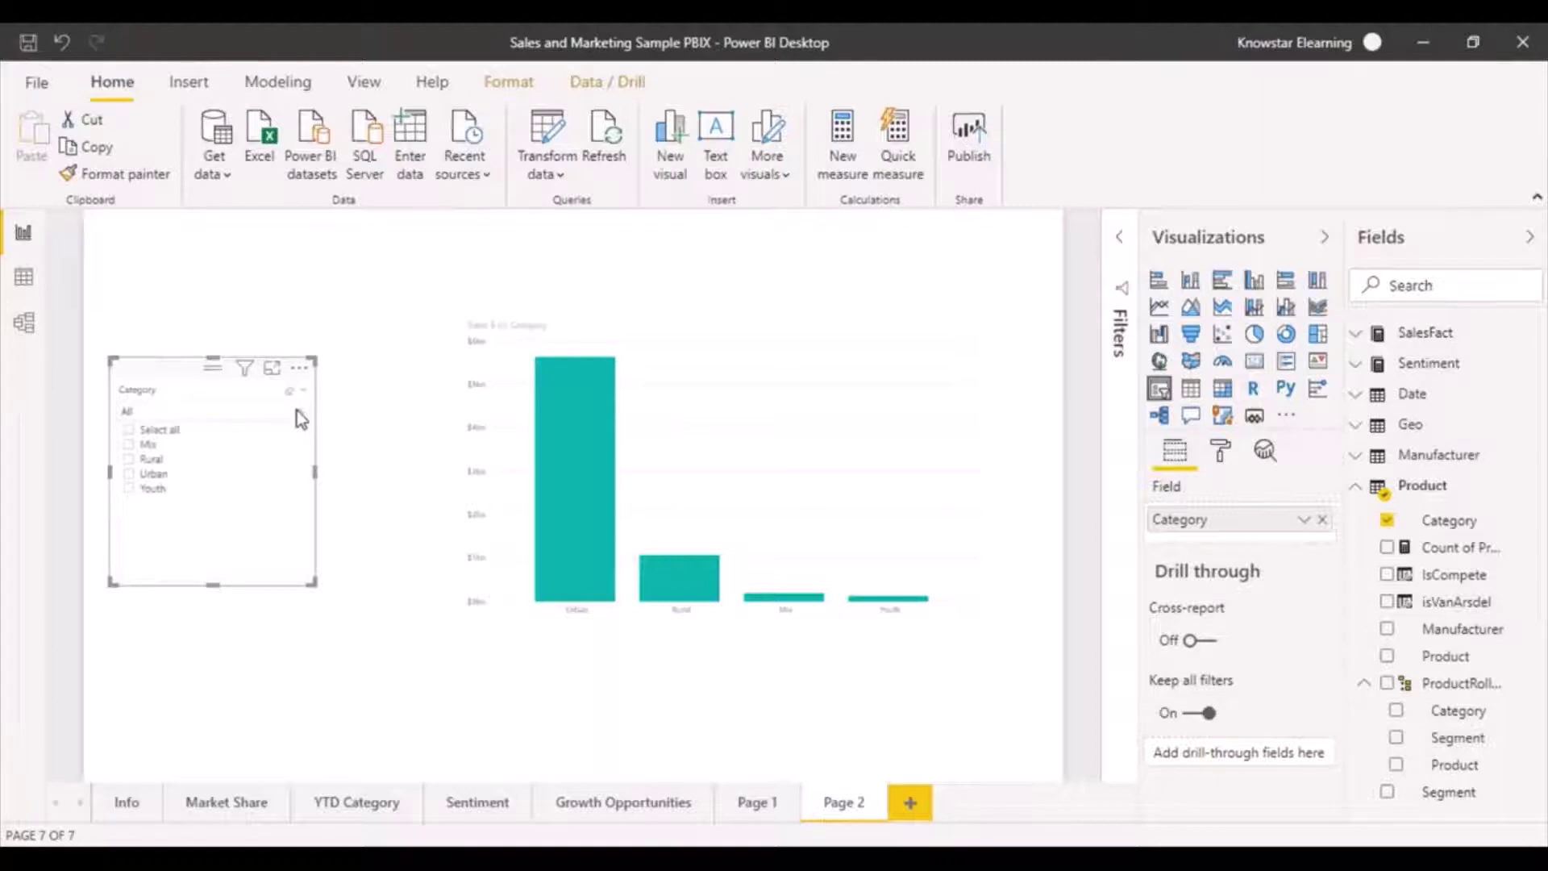
click(131, 461)
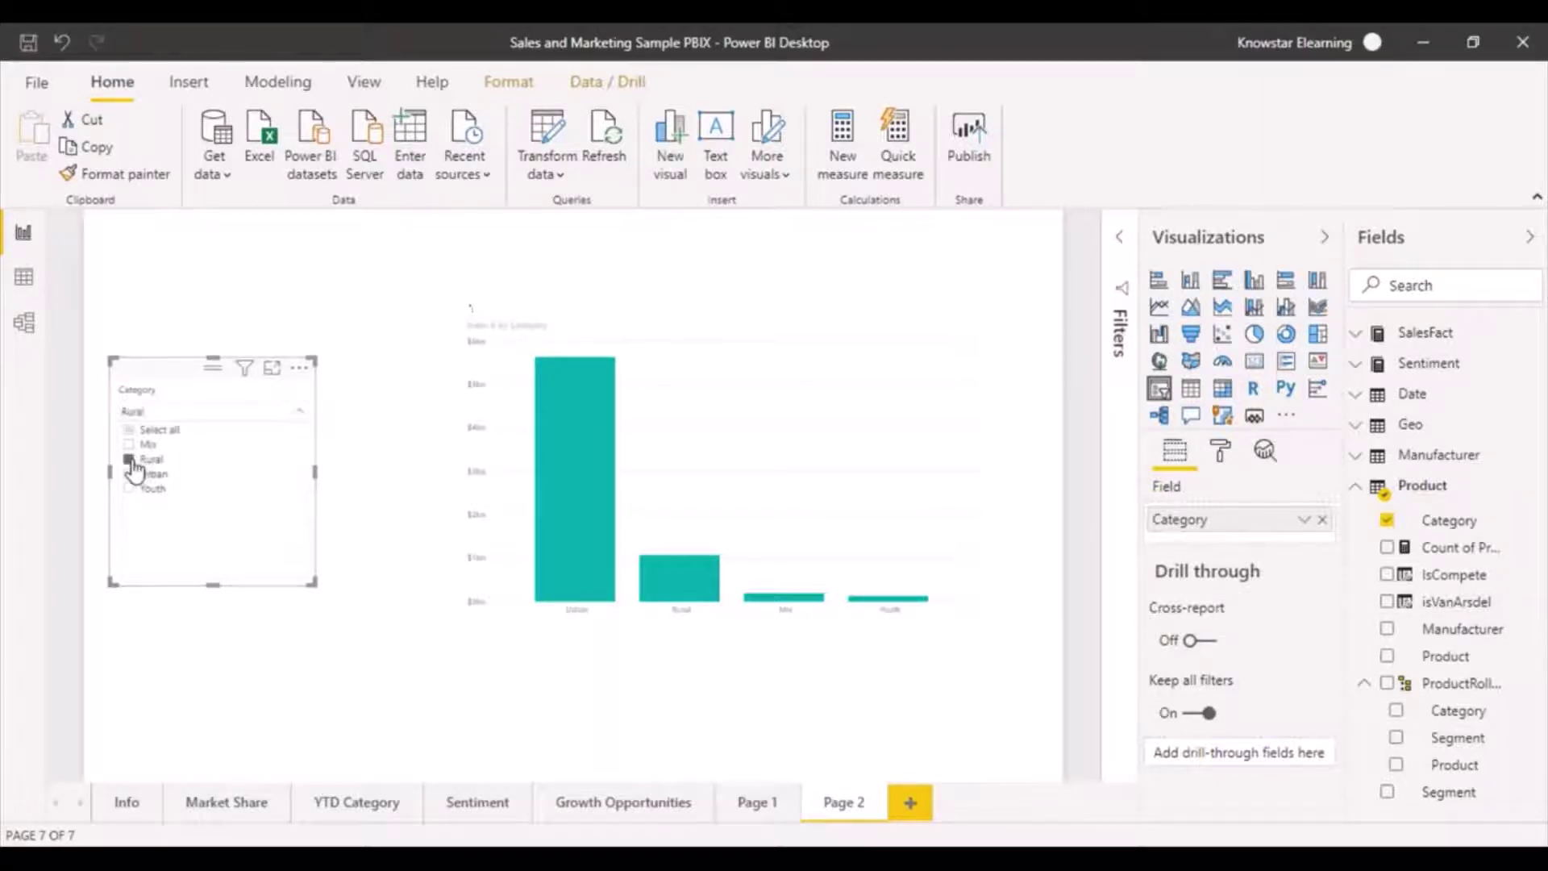
click(299, 416)
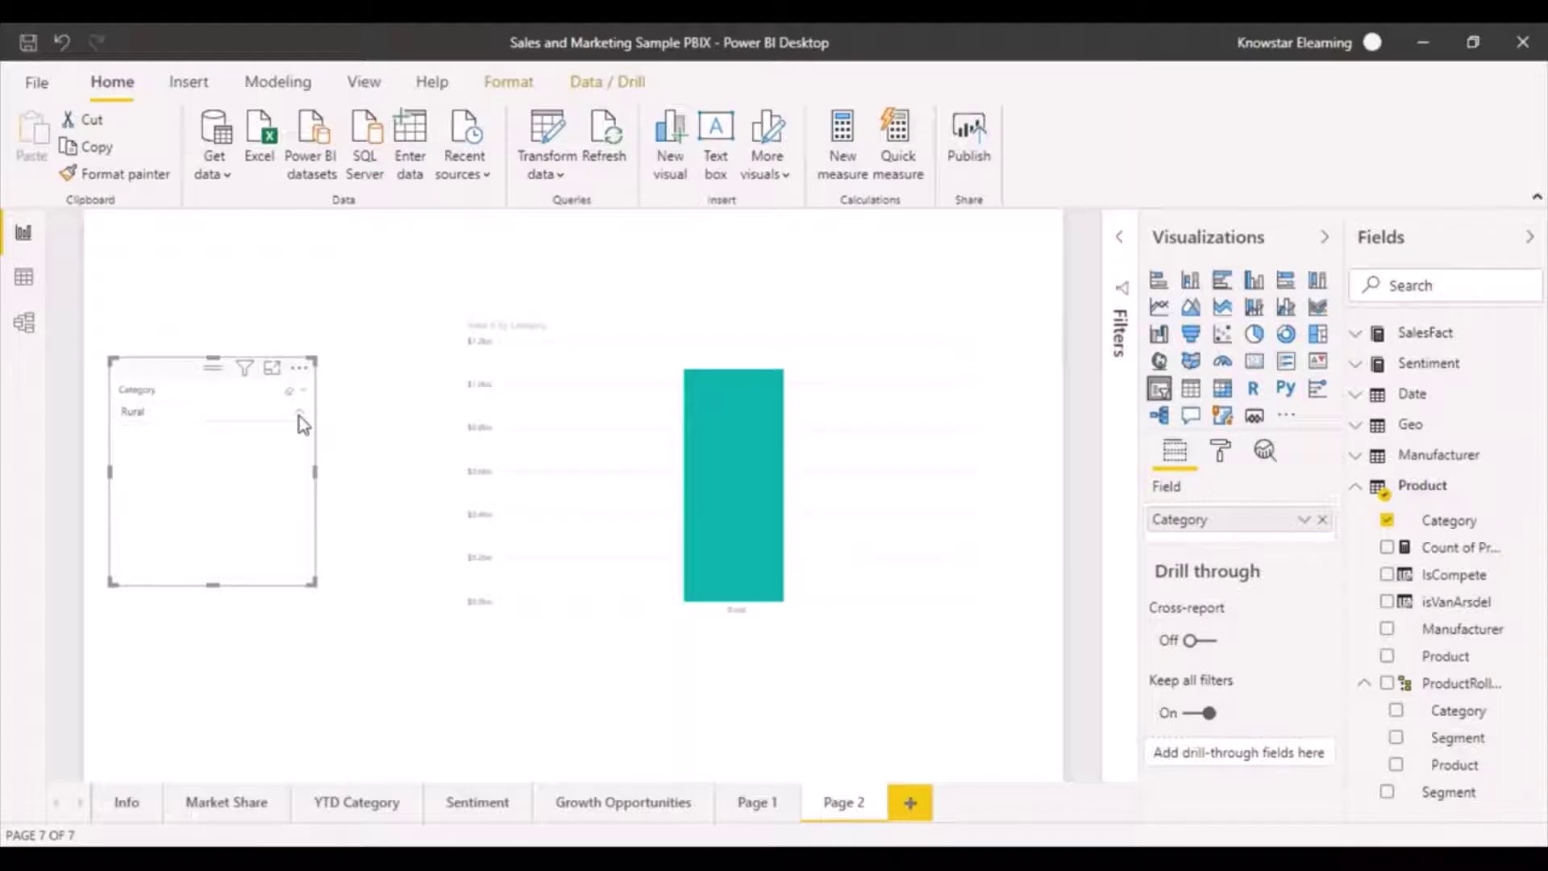
click(361, 500)
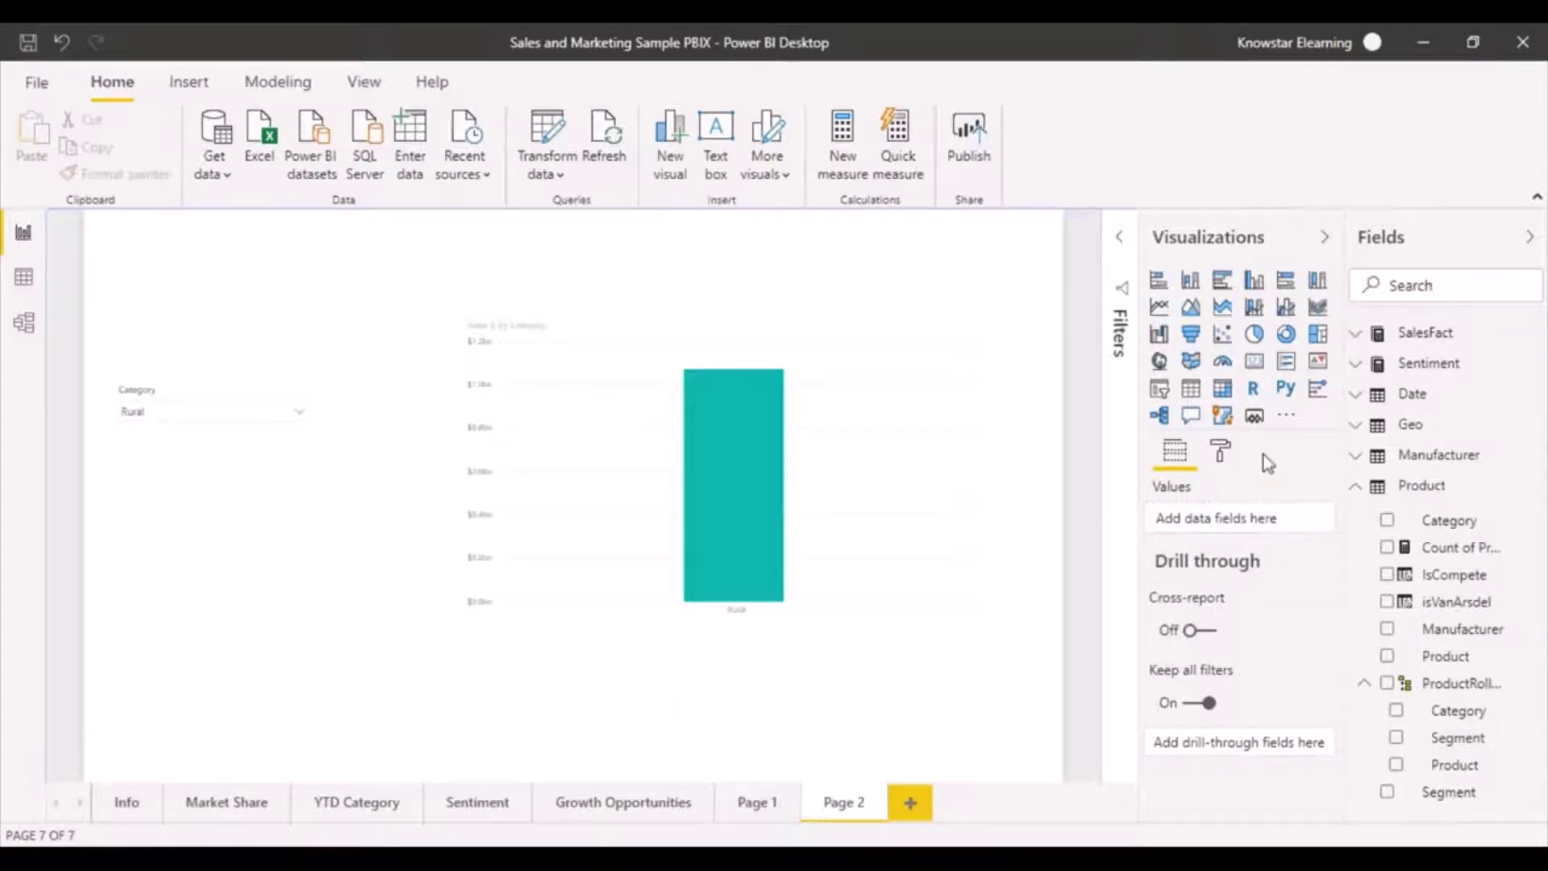
Add a second slicer below the Category slicer and fill it with the Date table's Date Hierarchy.
click(1162, 392)
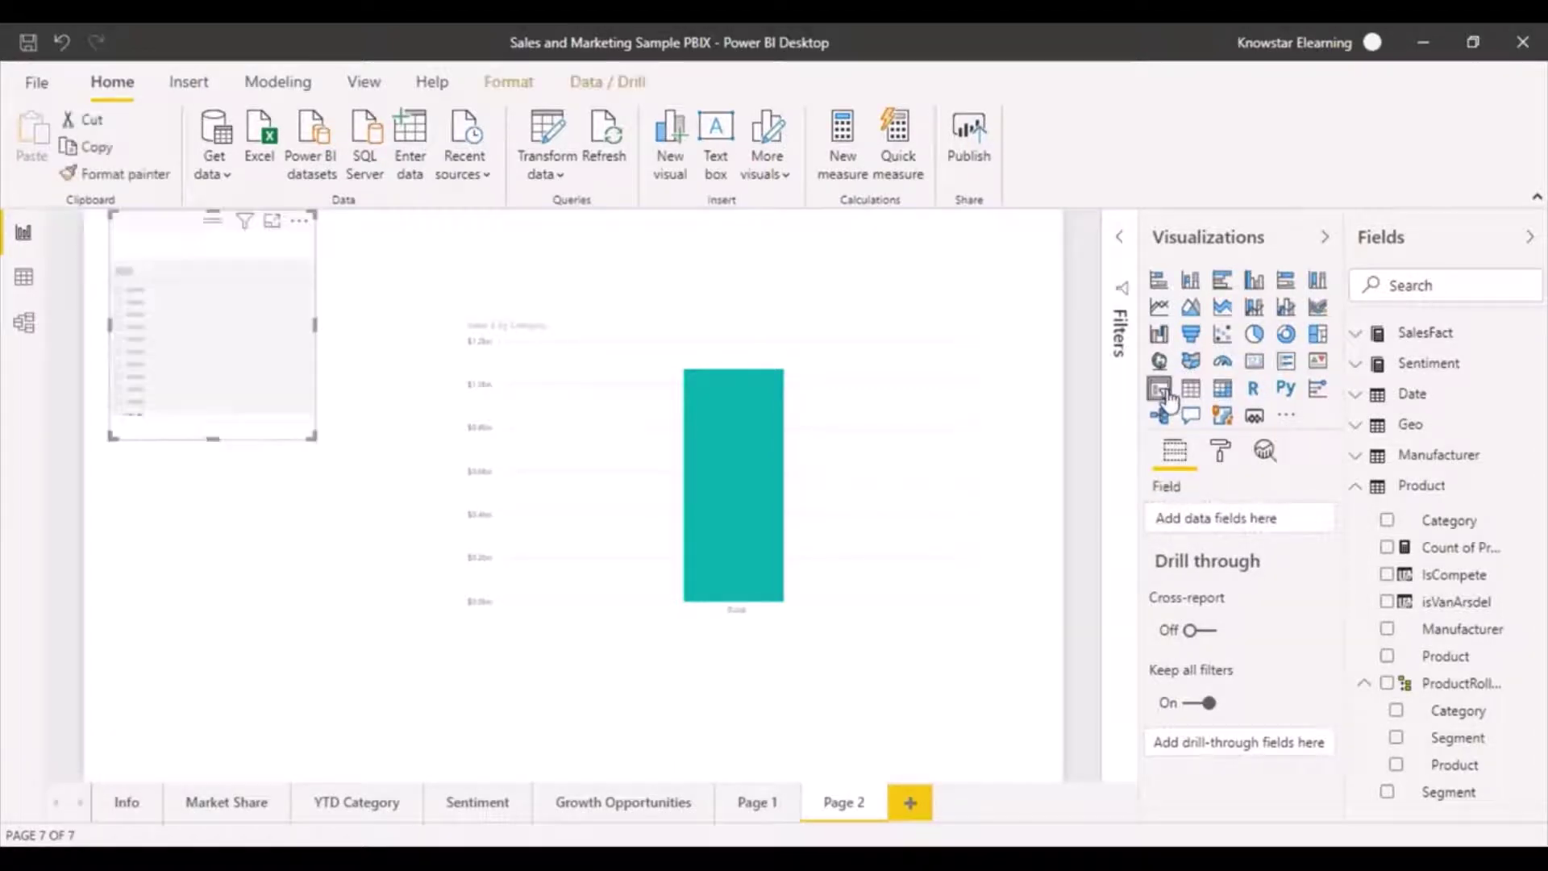
drag(202, 255, 220, 531)
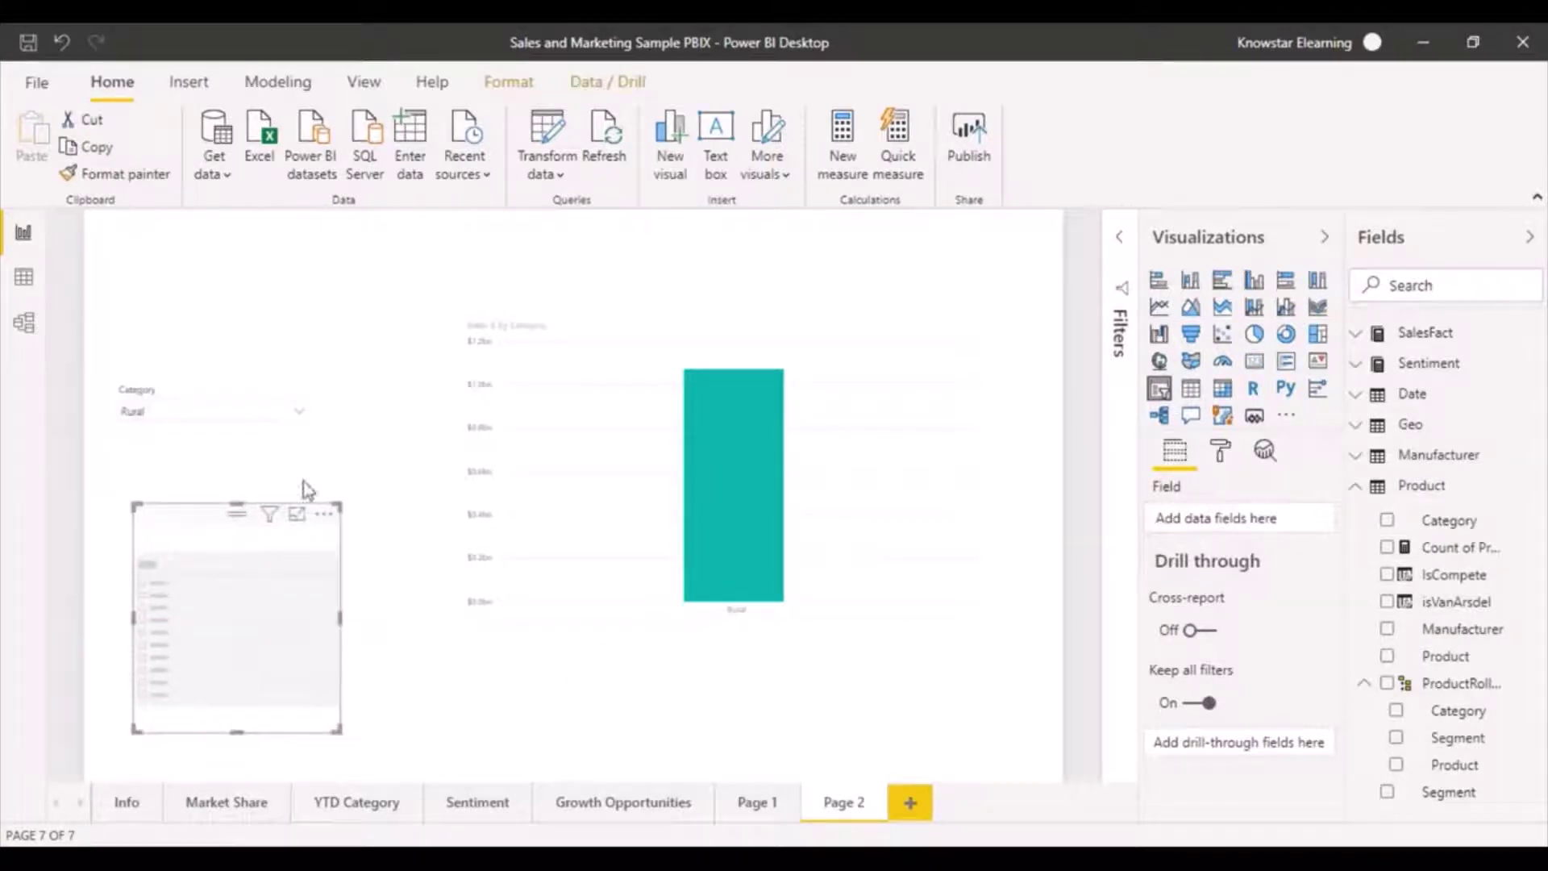
click(1358, 489)
click(1358, 397)
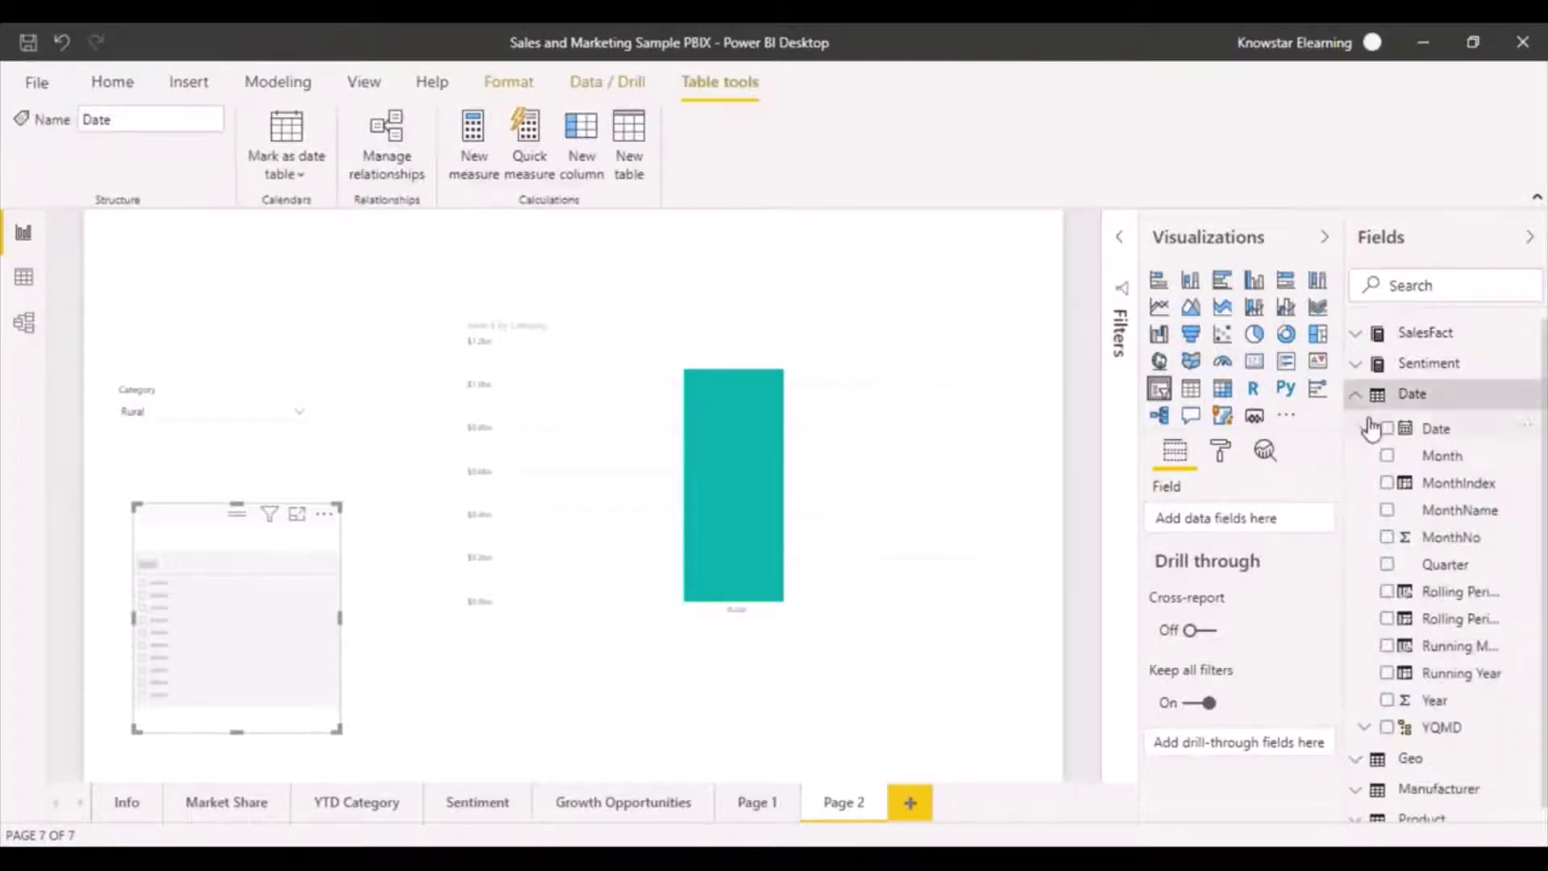
click(1370, 428)
click(1365, 430)
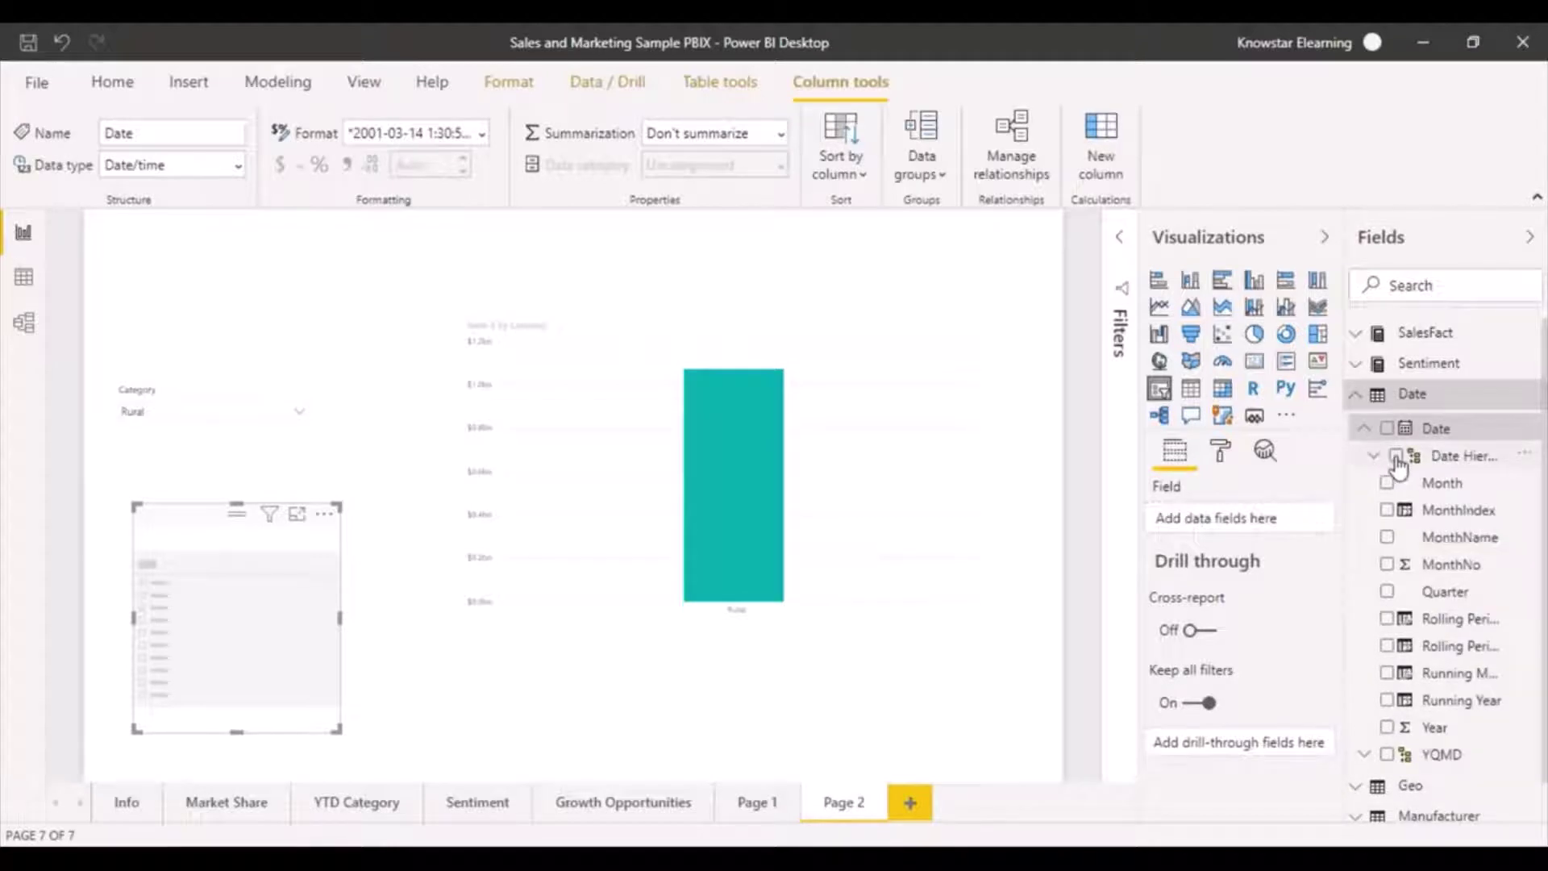
click(1396, 457)
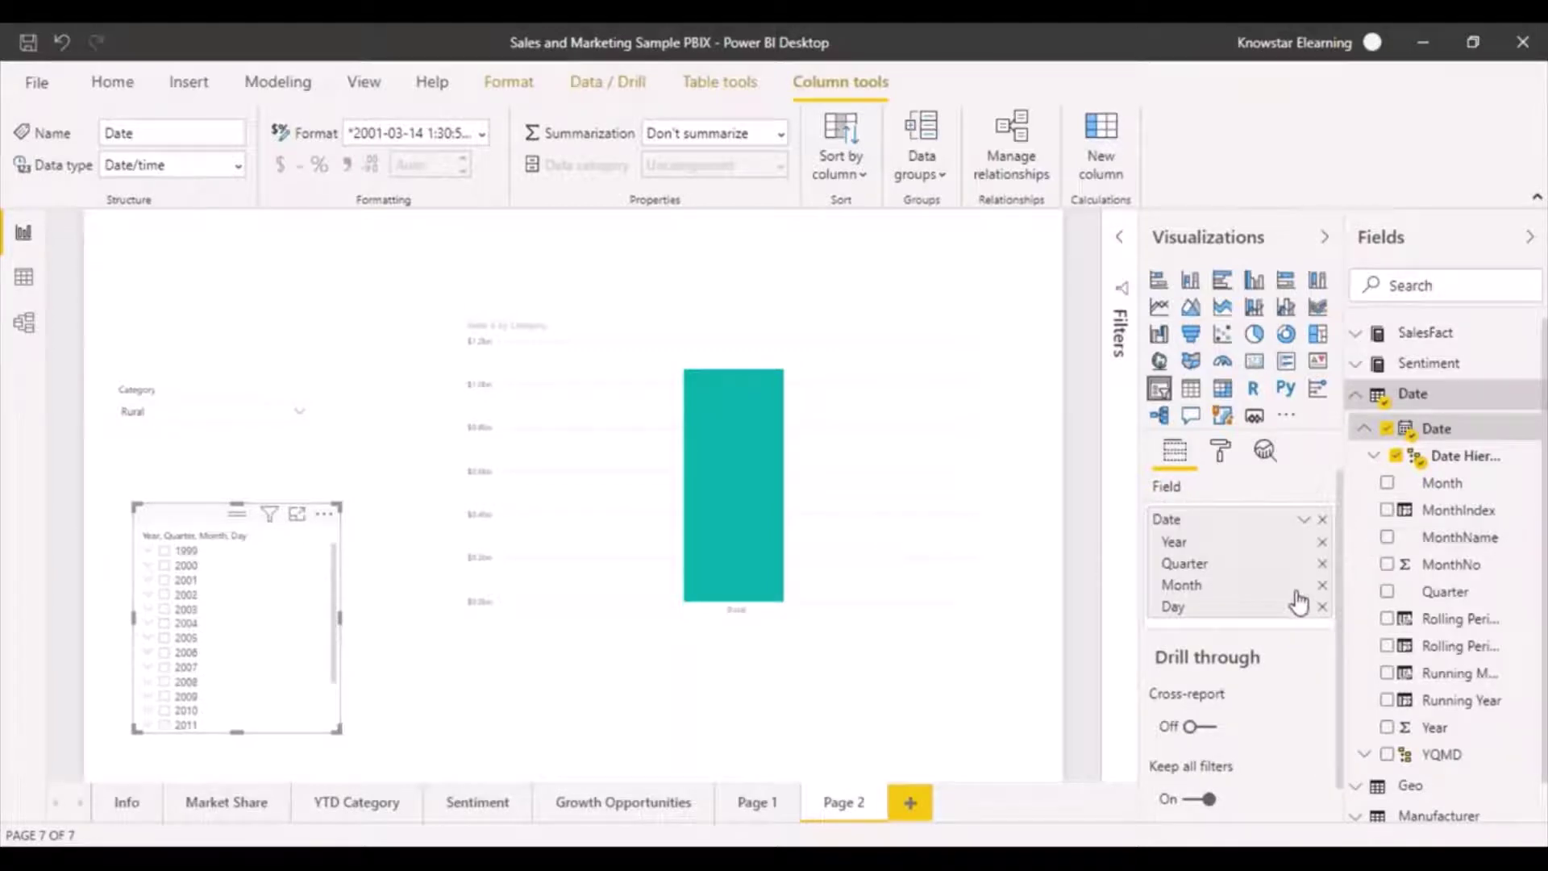
Remove the Day, Month and Quarter levels from the date slicer, keeping only Year.
click(1322, 608)
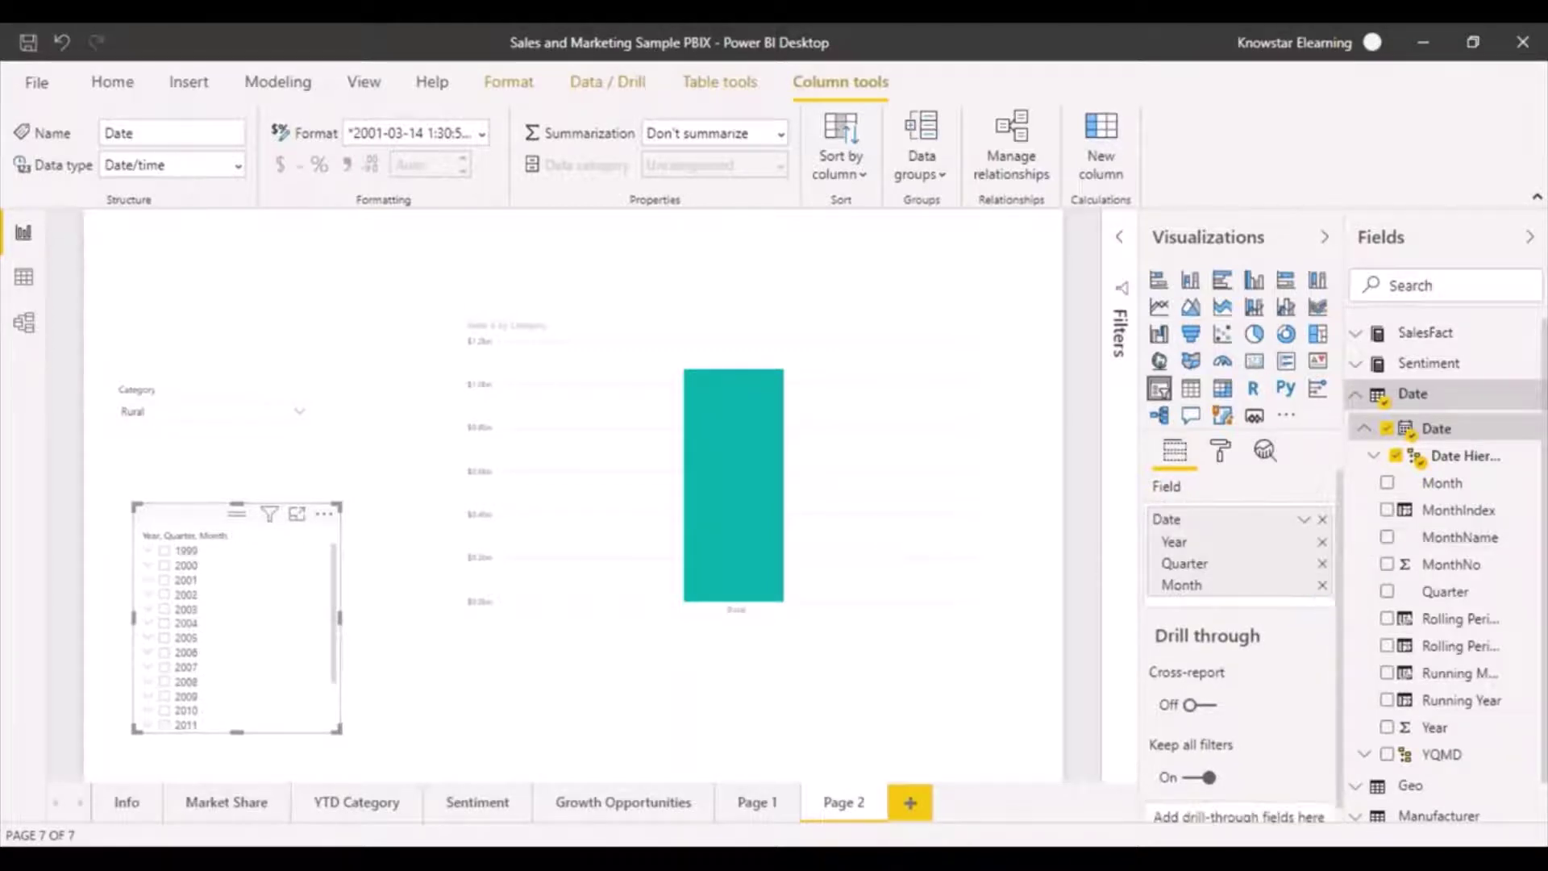
click(1322, 585)
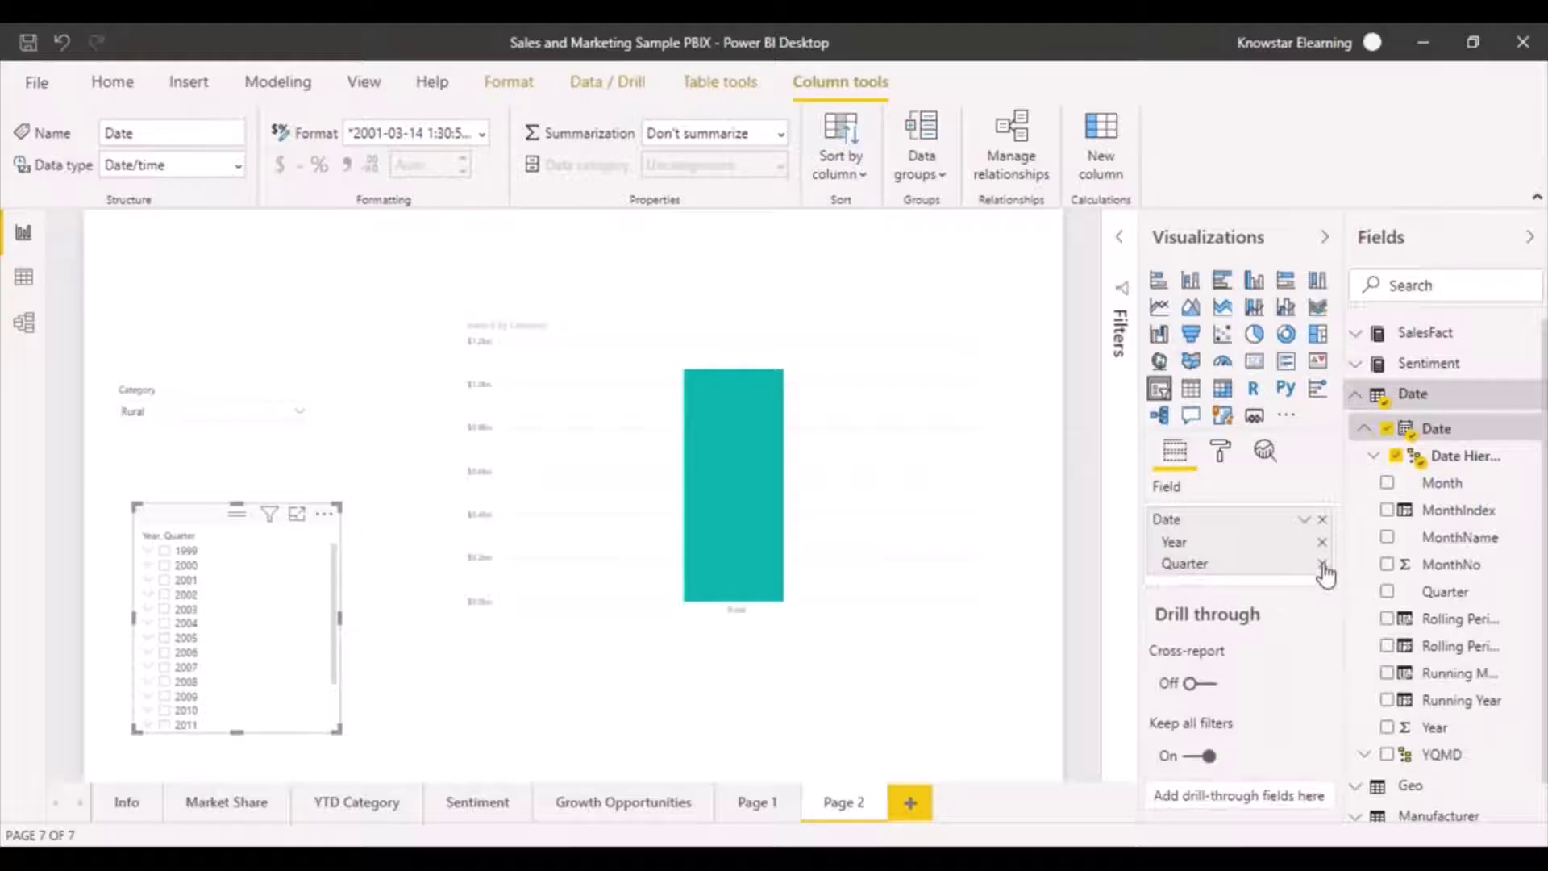
click(1322, 563)
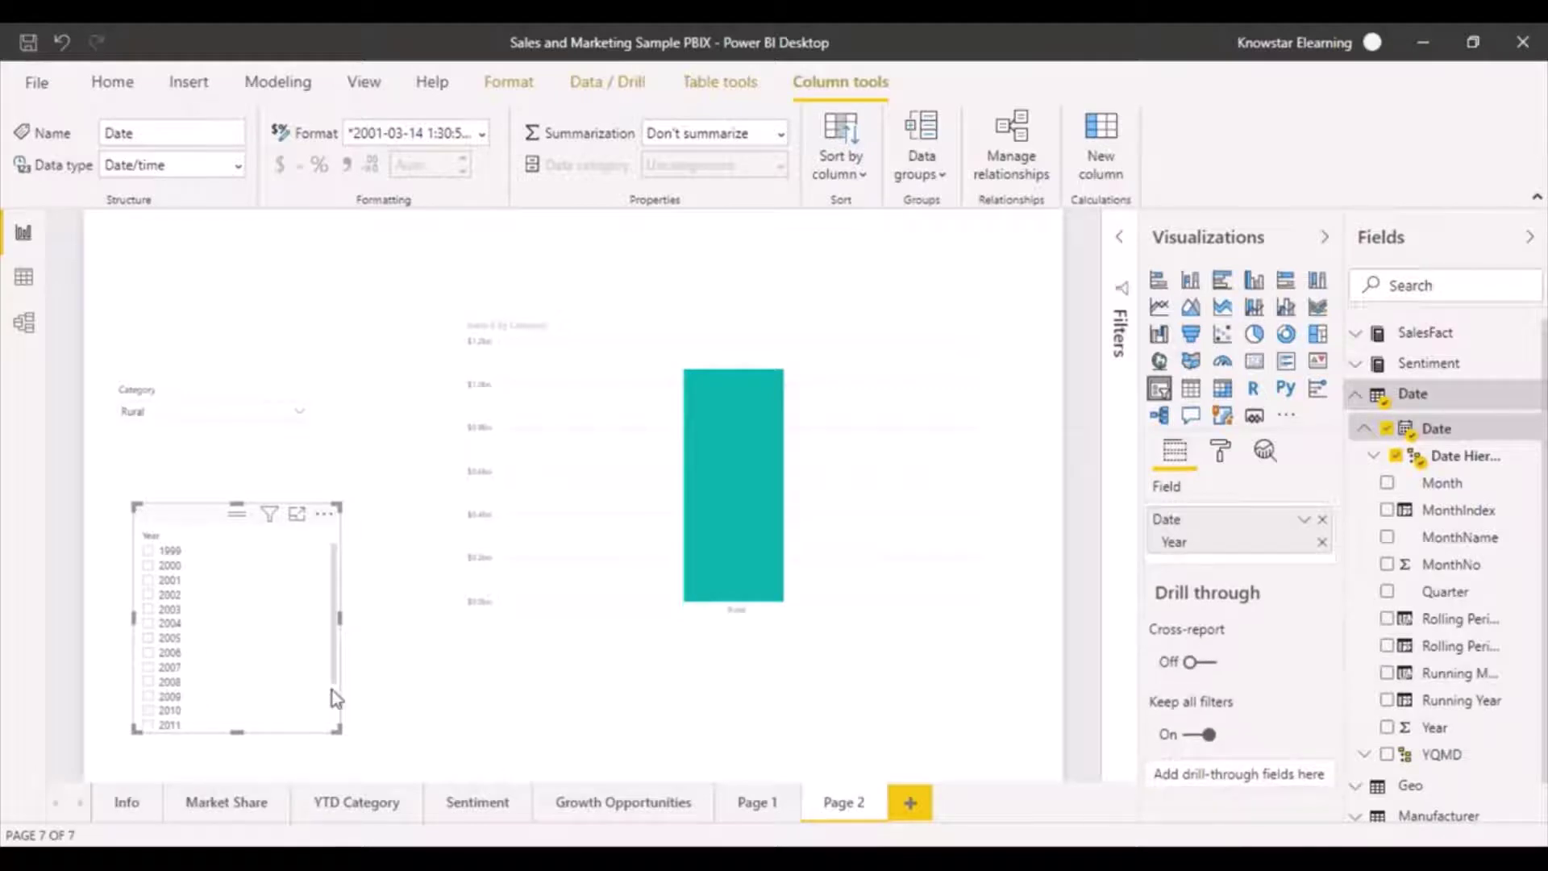
Change the Year slicer's type to Between and raise its start year to 2003, then to 2006.
click(330, 538)
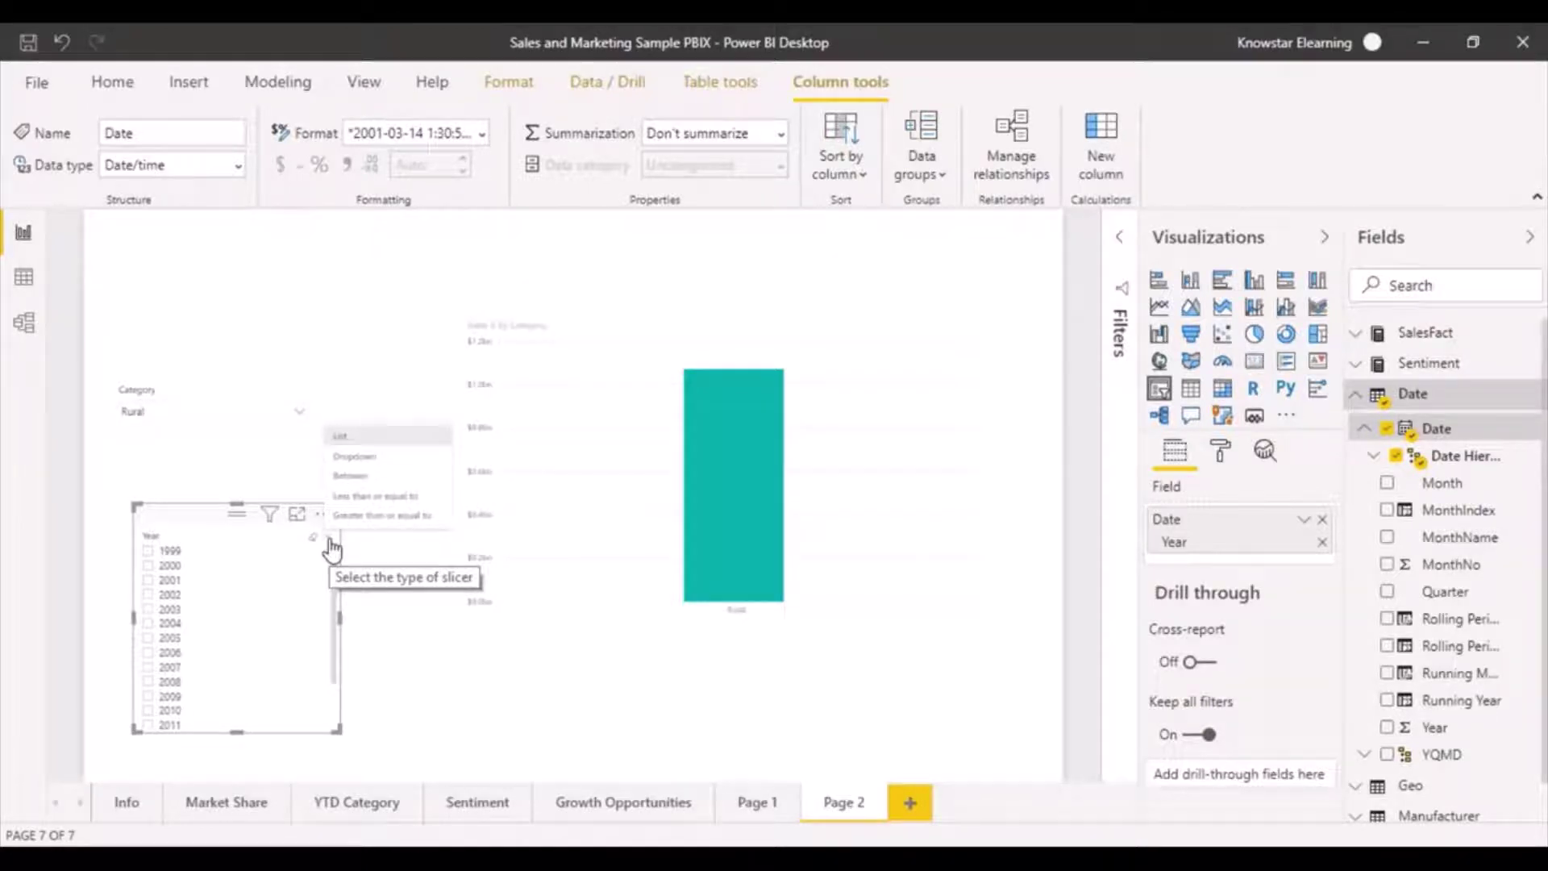
click(360, 483)
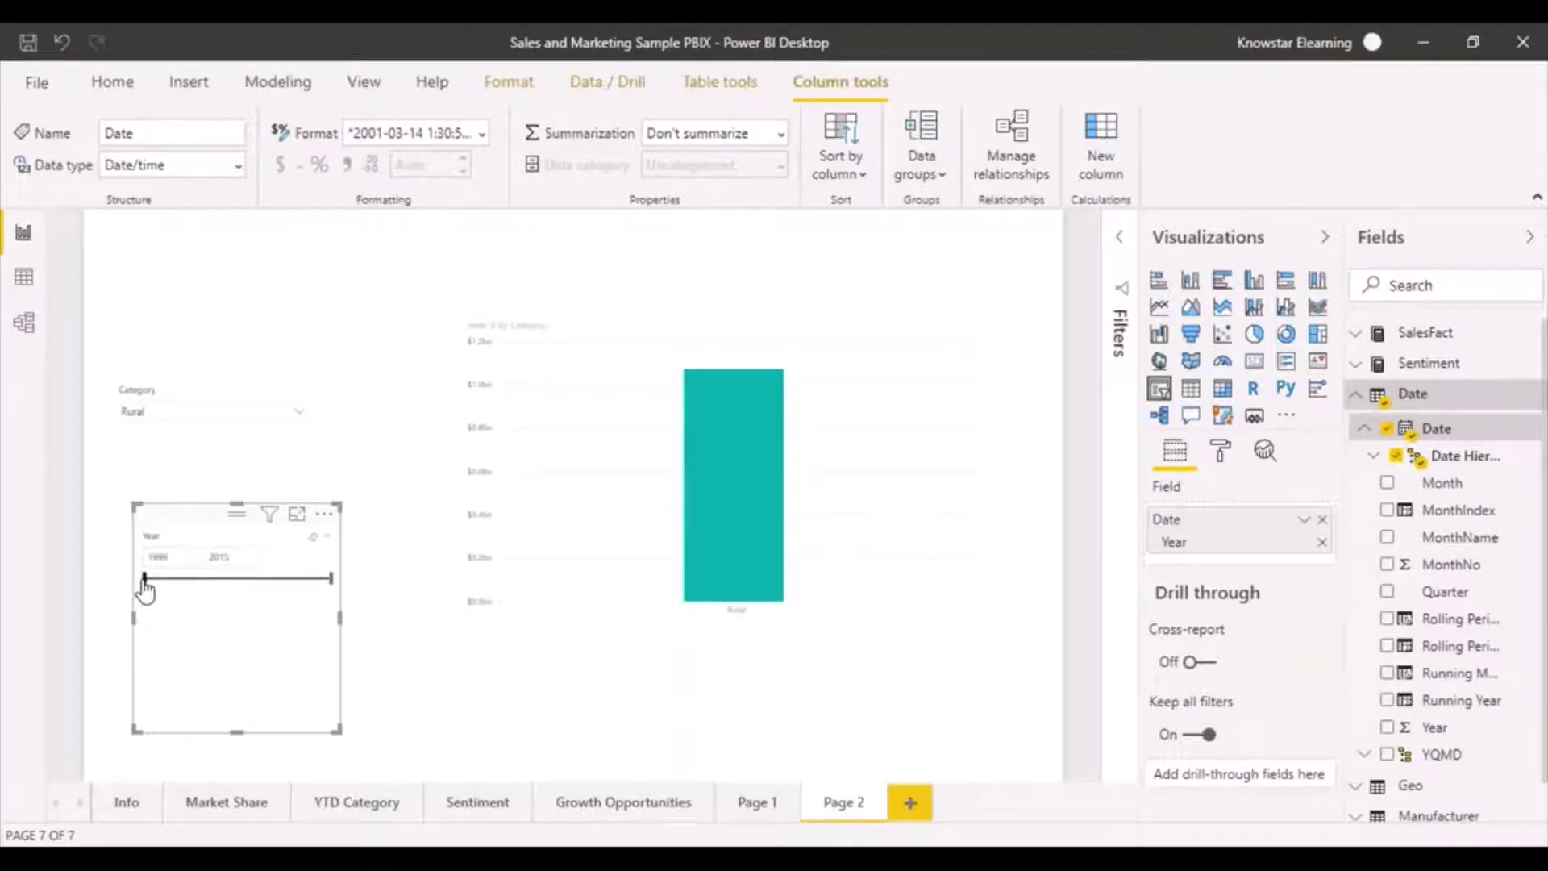
drag(144, 579, 193, 579)
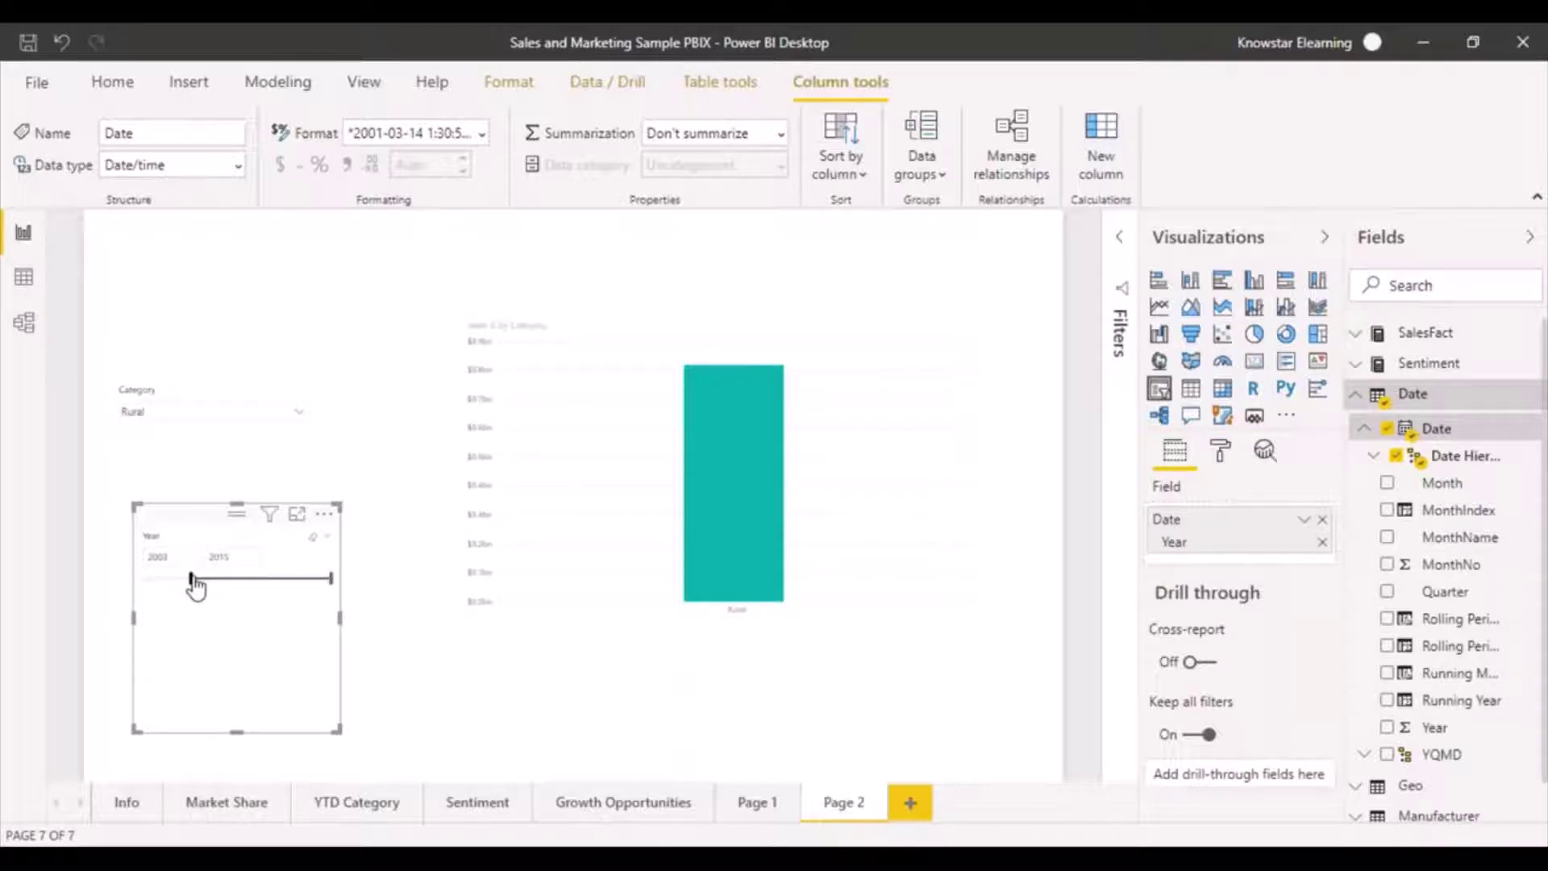
drag(192, 591, 227, 595)
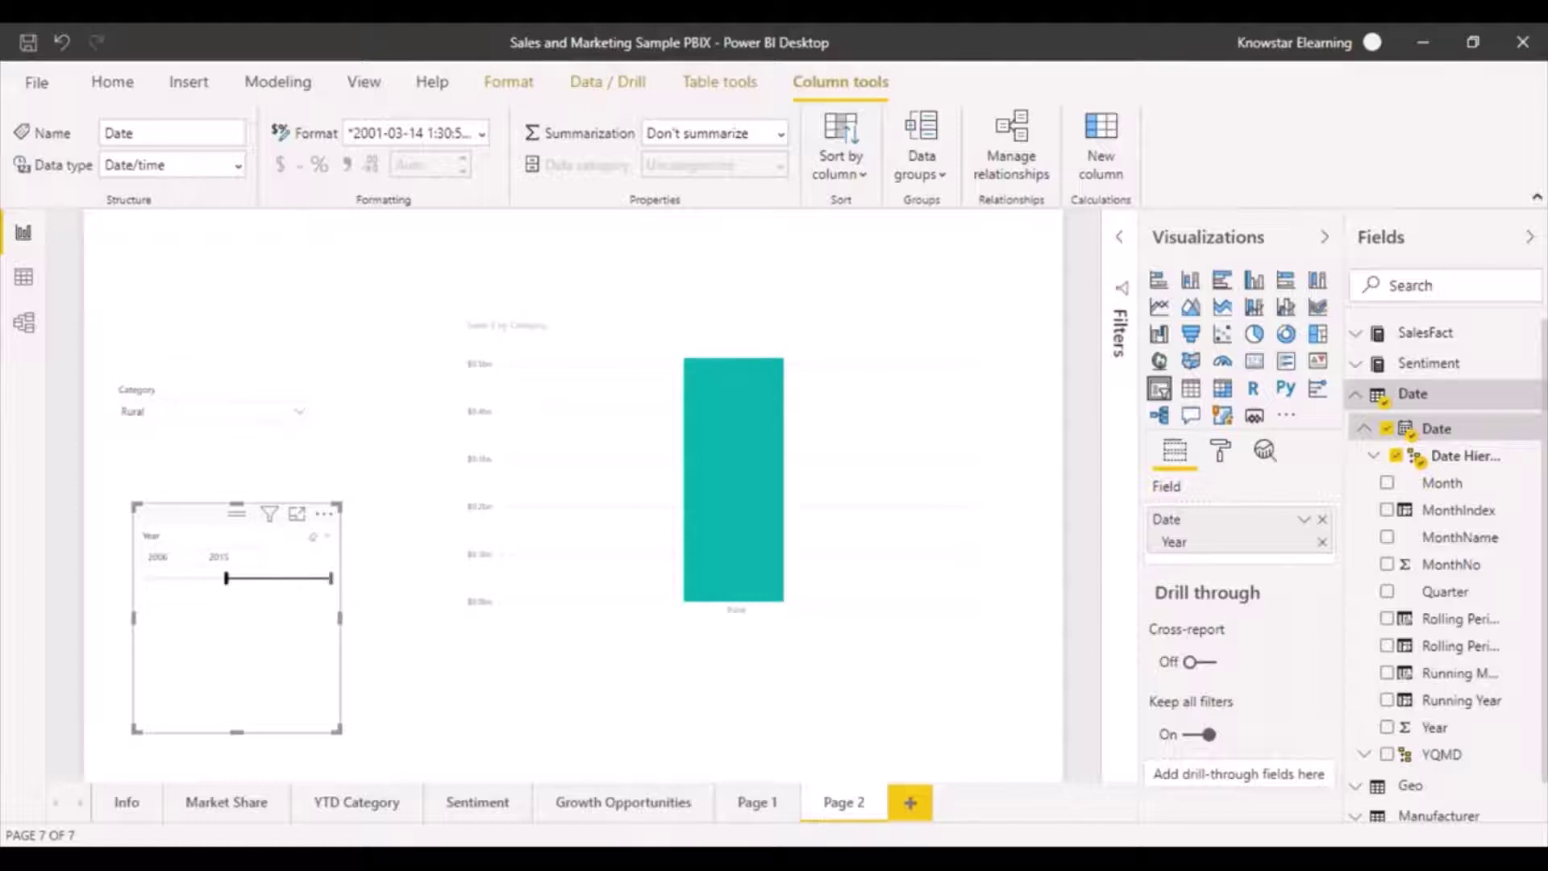
Select all categories in the Category slicer and move the Year slicer's start year to 2010, then back to 2009.
click(299, 412)
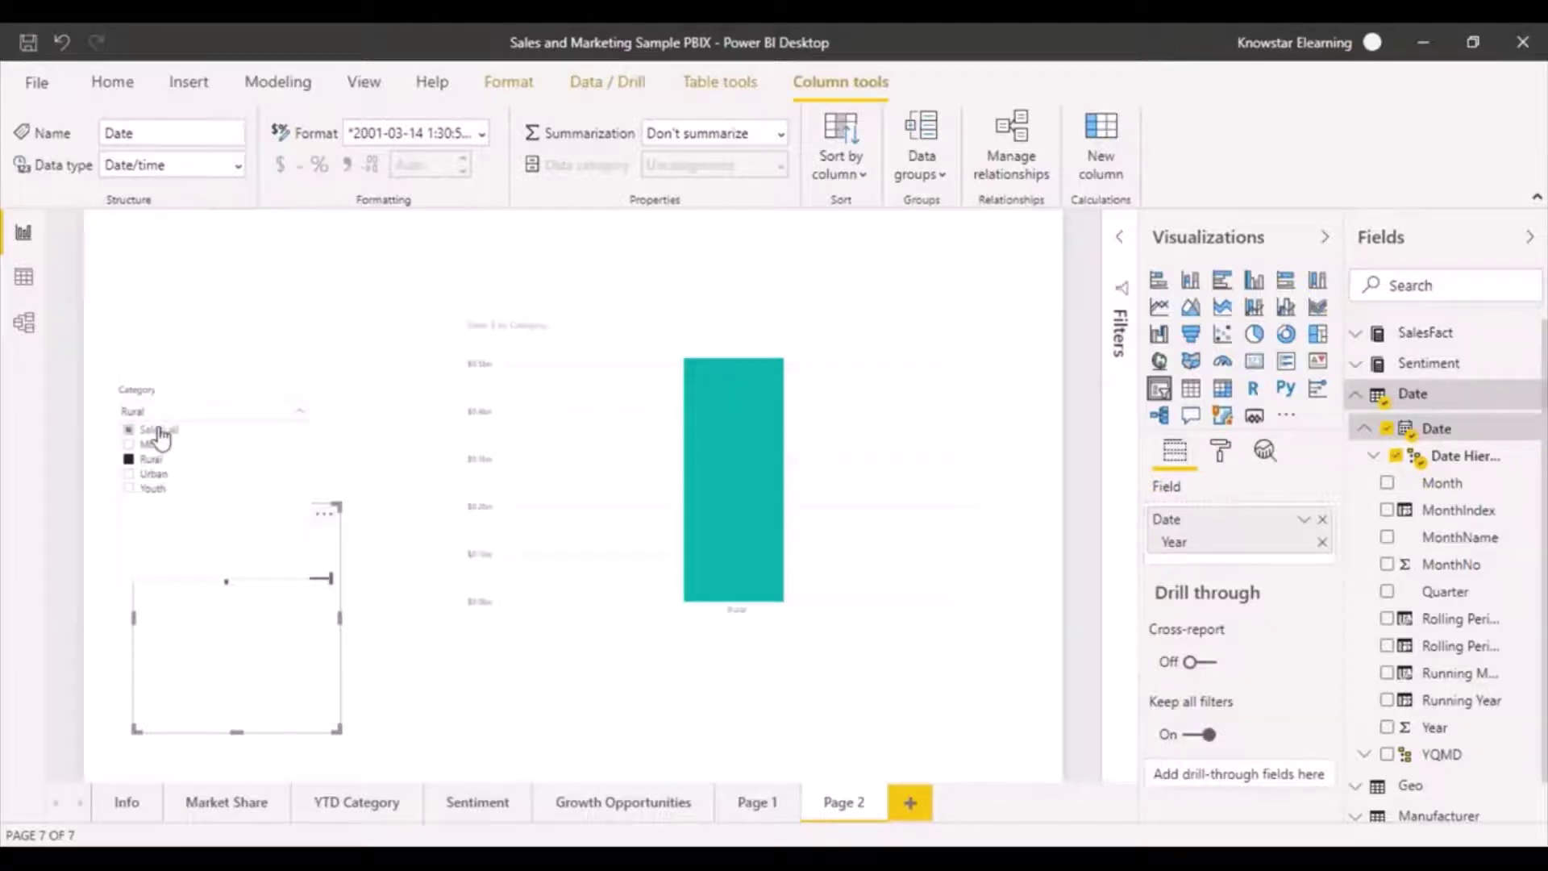
click(131, 433)
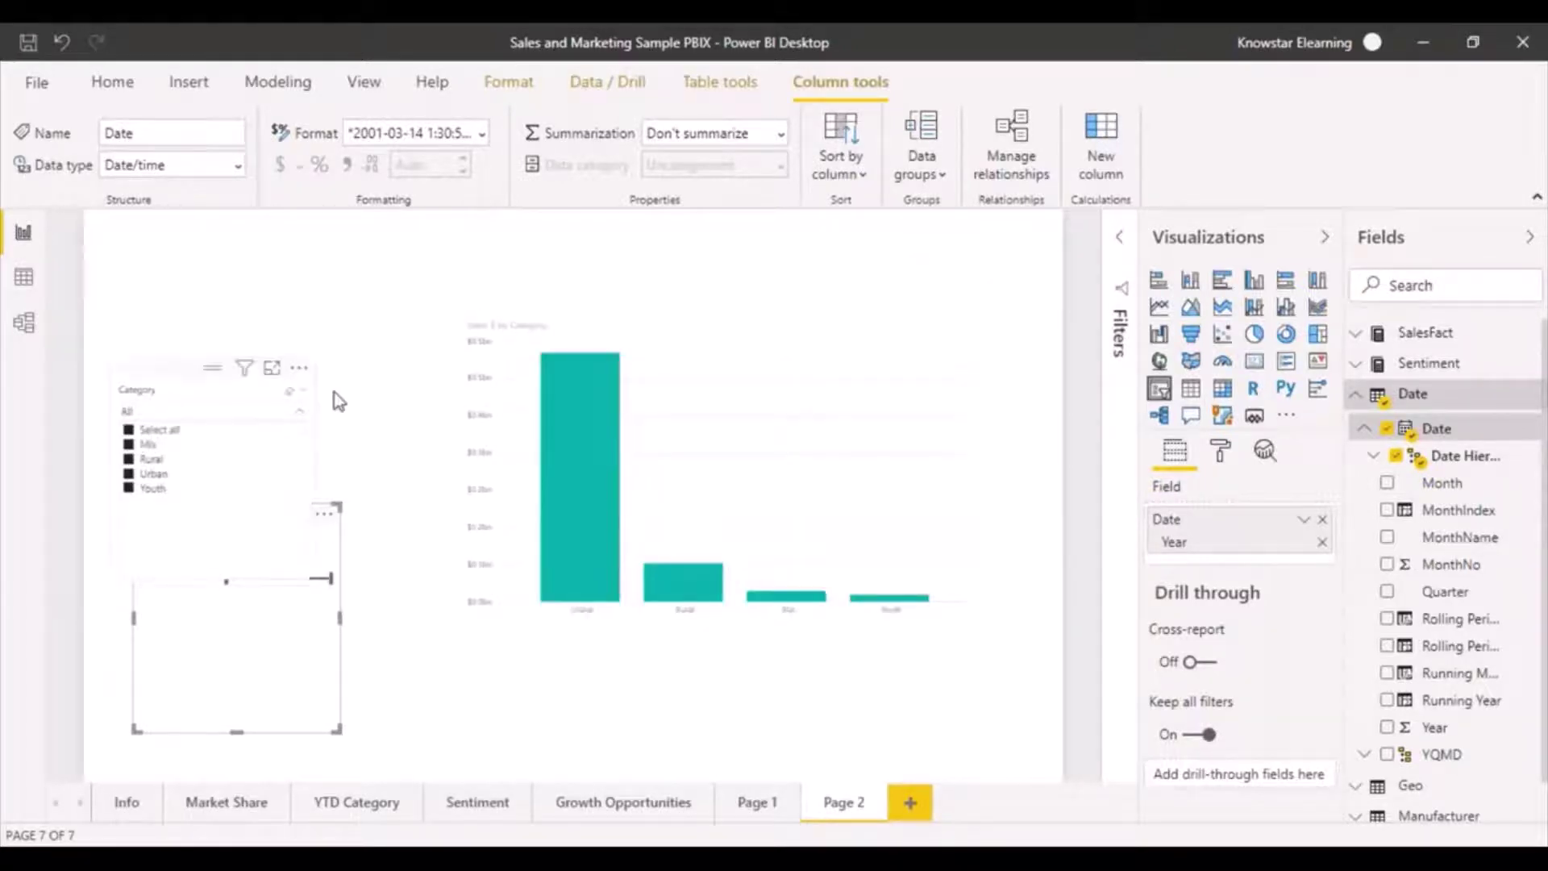
click(298, 413)
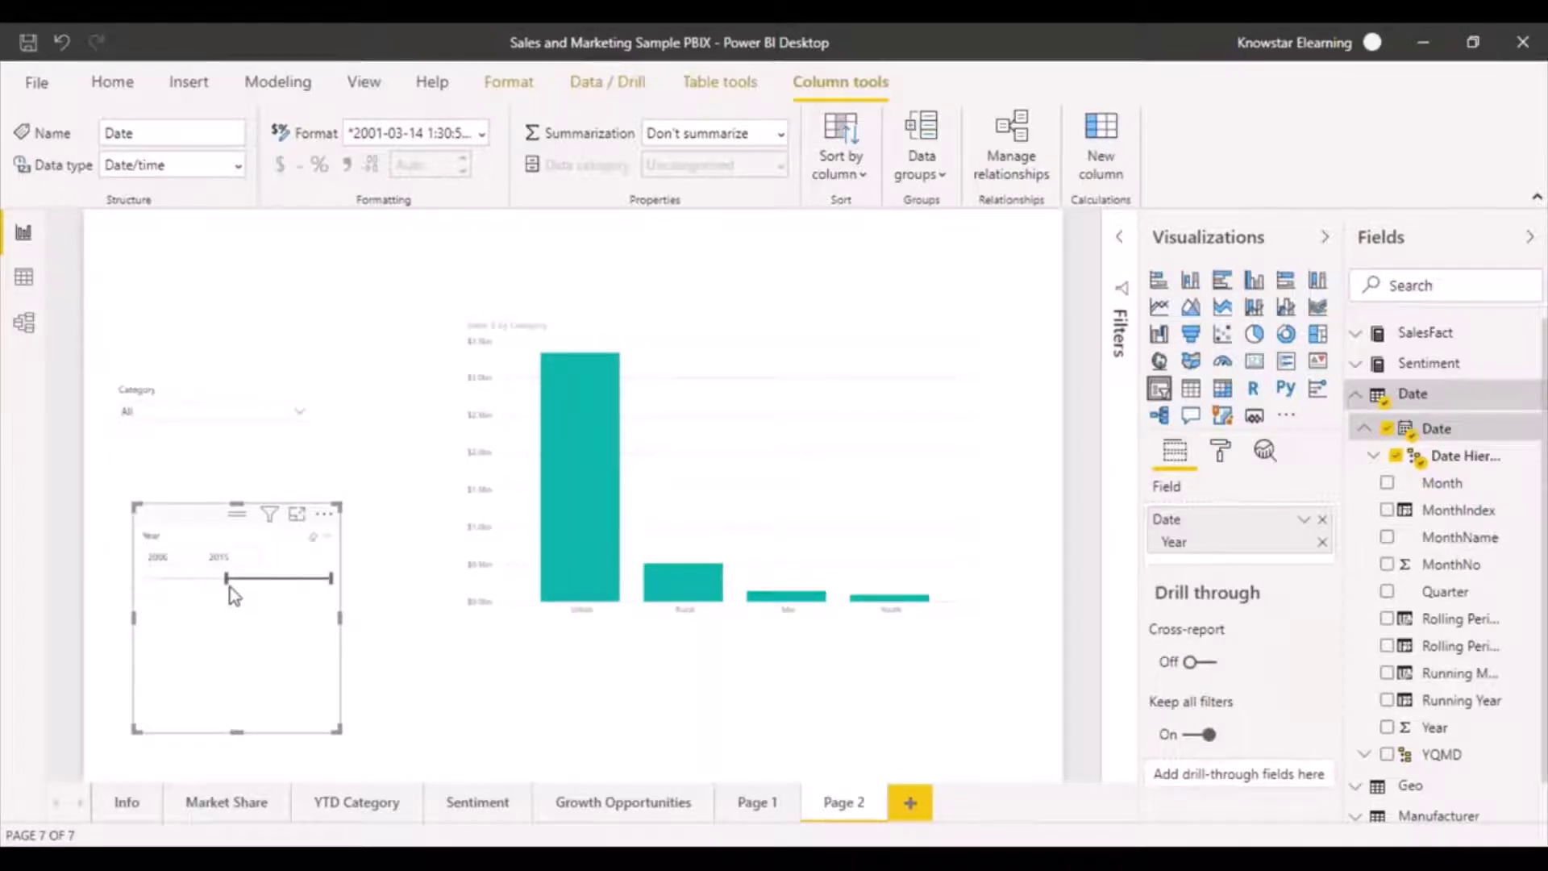
drag(226, 578, 273, 579)
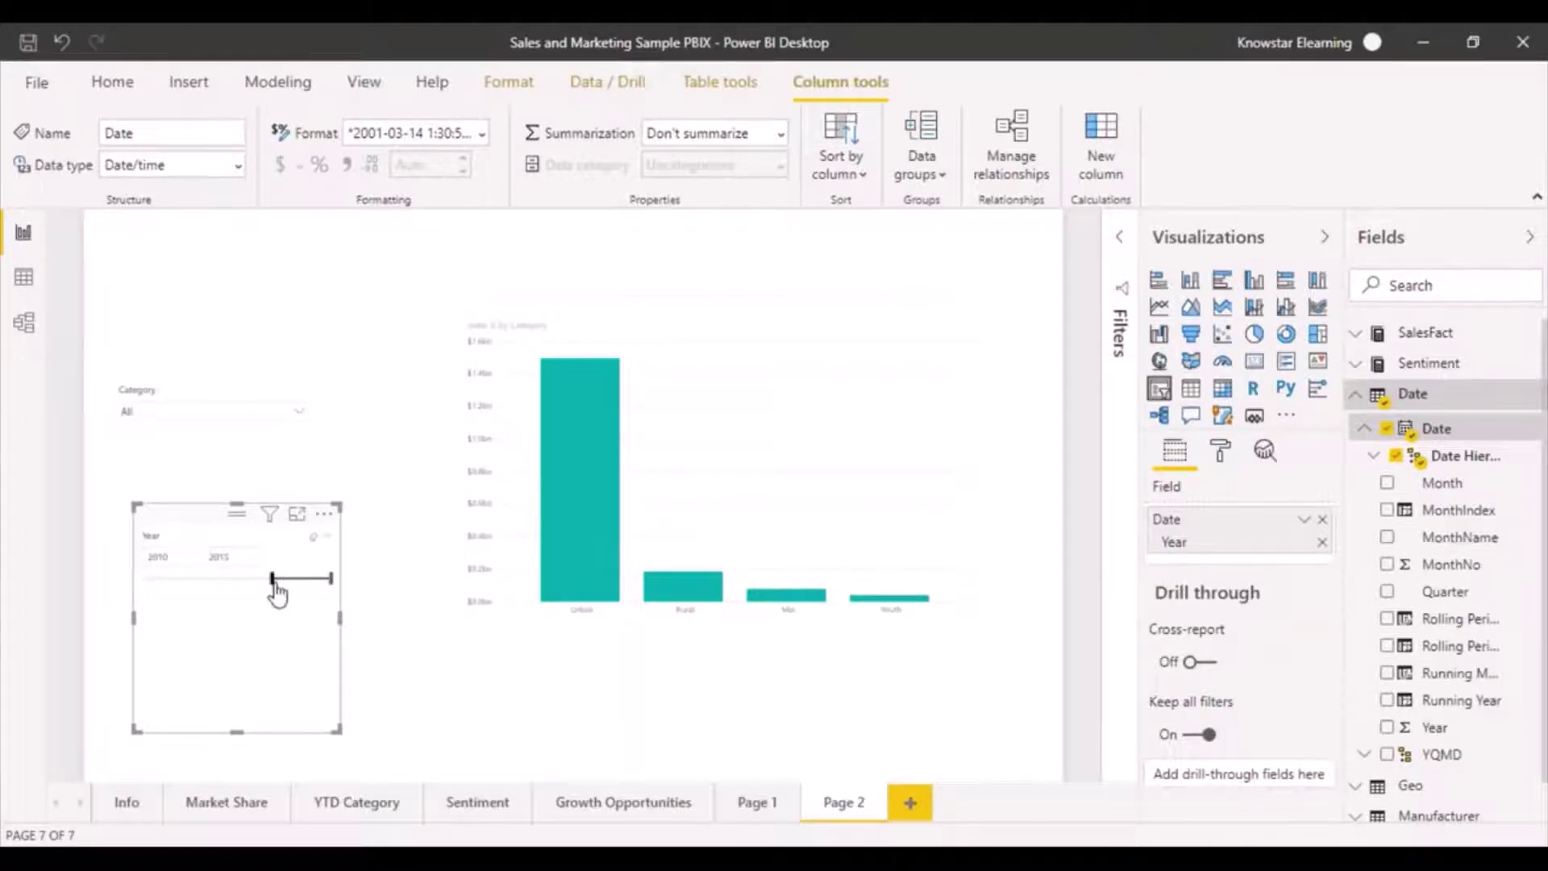
drag(272, 587, 259, 586)
Find the Year slicer's text formatting settings by searching for "text" and set the slicer header's text size to 15 pt.
click(1222, 452)
click(1214, 488)
text(text)
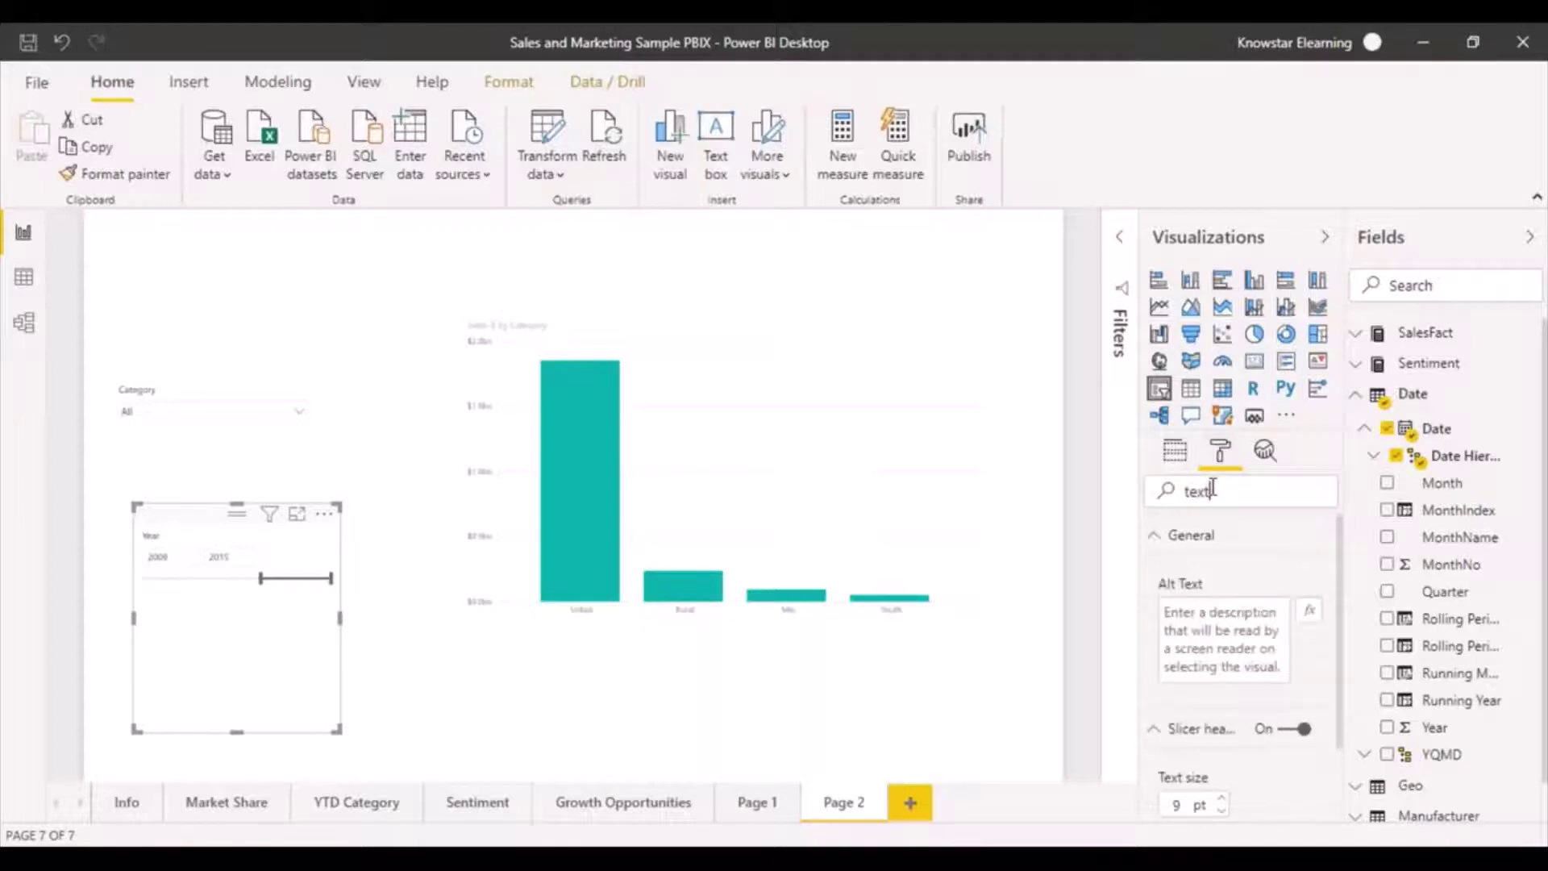
click(1223, 799)
click(1222, 799)
click(1222, 799)
click(1223, 799)
click(1222, 800)
click(1222, 799)
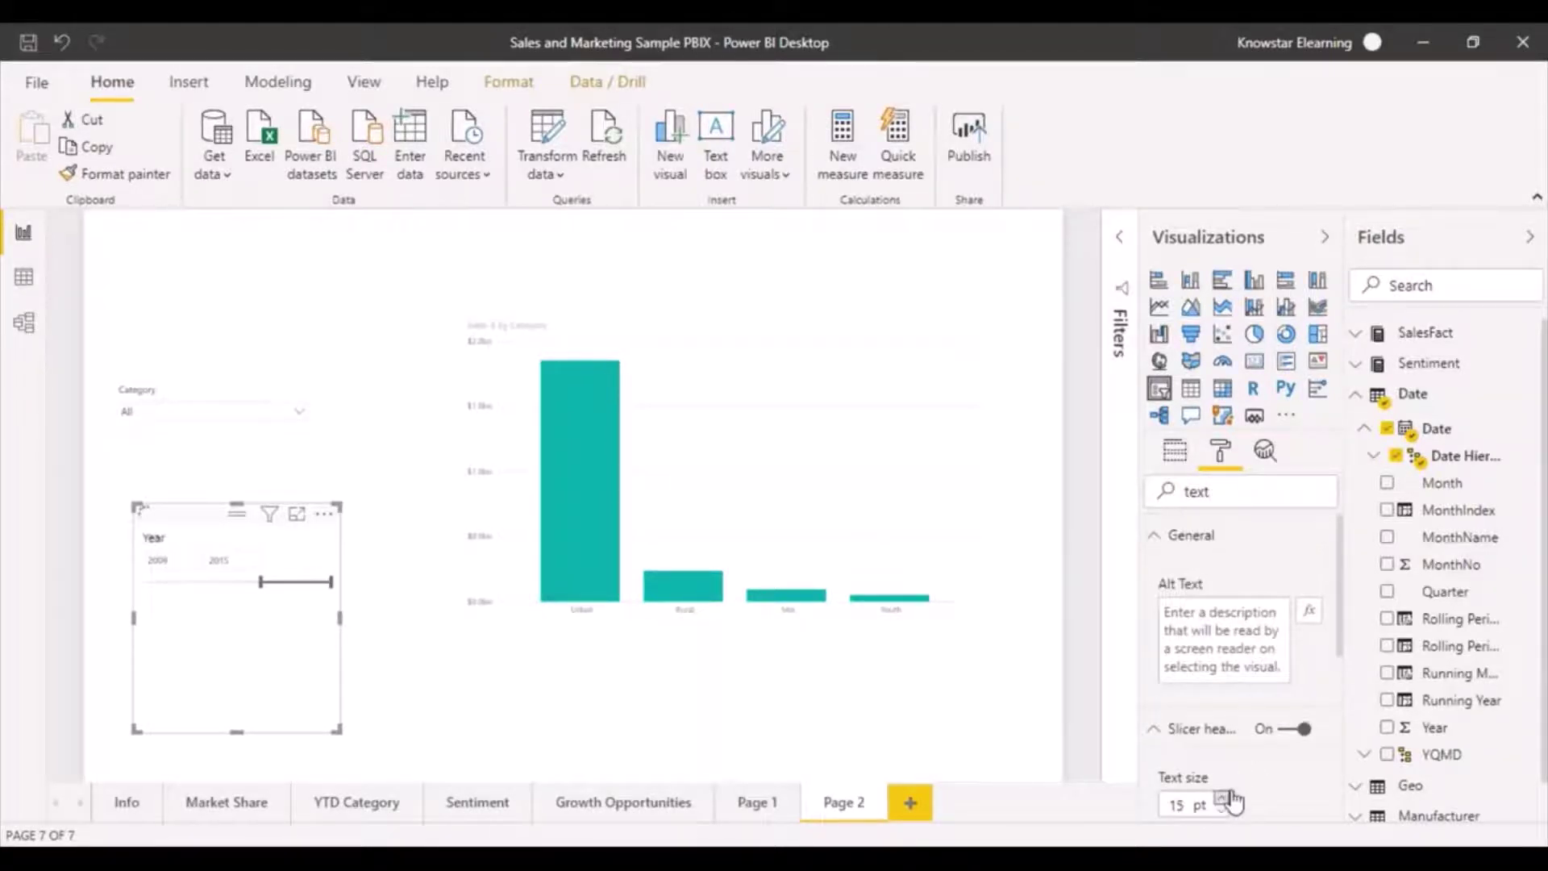
Set the text size of the Year slicer's numeric inputs to 16 pt and deselect the slicer.
drag(1339, 648, 1345, 767)
click(1222, 706)
click(1222, 706)
click(1222, 706)
click(1221, 706)
click(1222, 707)
click(1222, 706)
click(1222, 706)
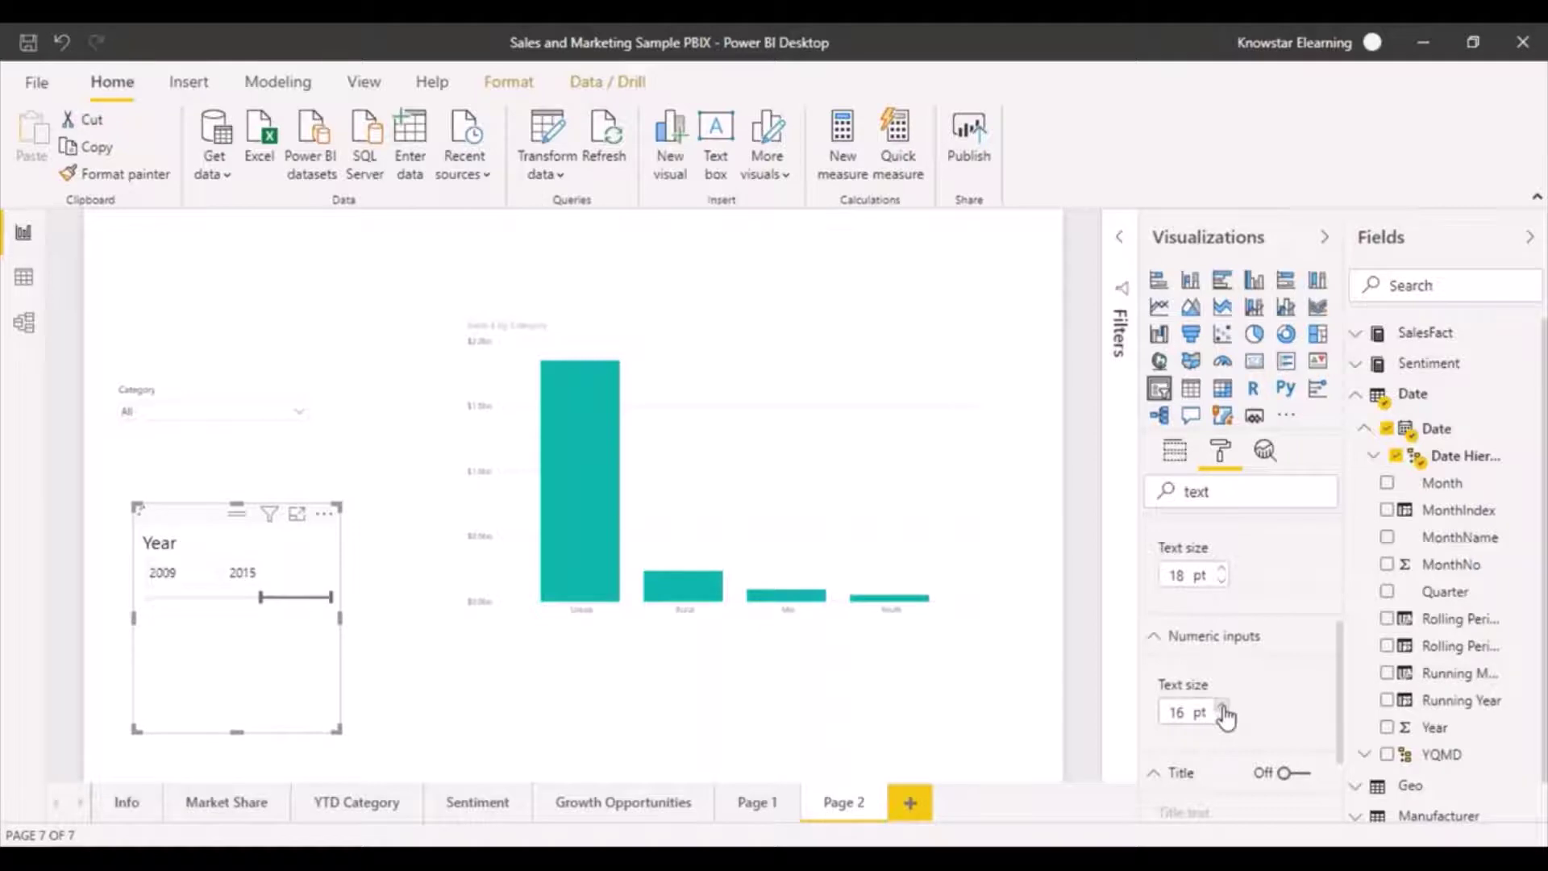
click(576, 721)
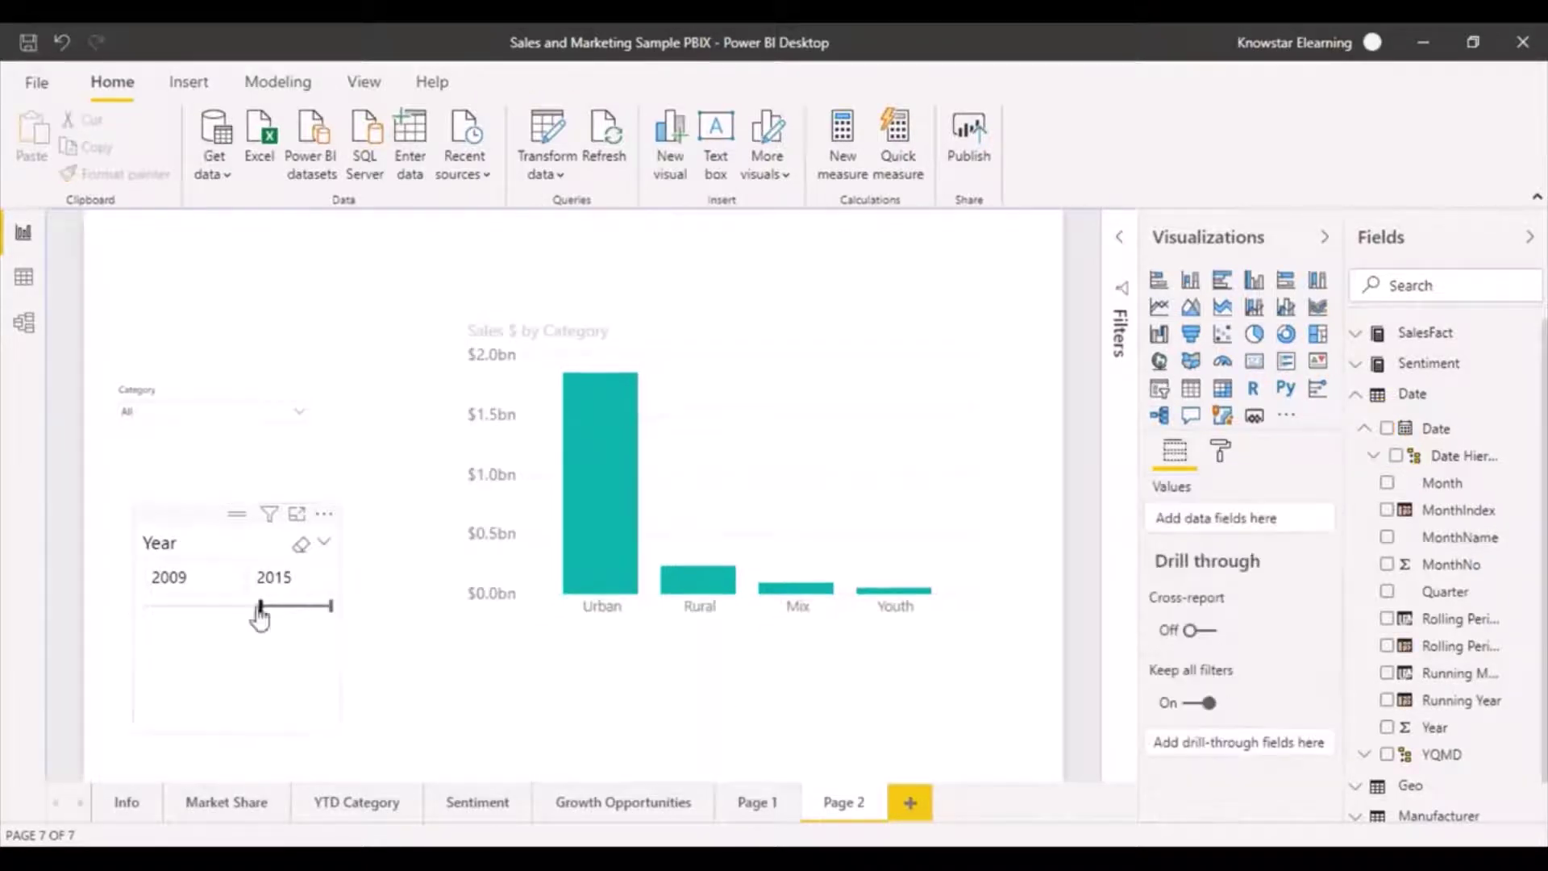
Change the Year slicer's type to "Less than or equal to".
click(328, 549)
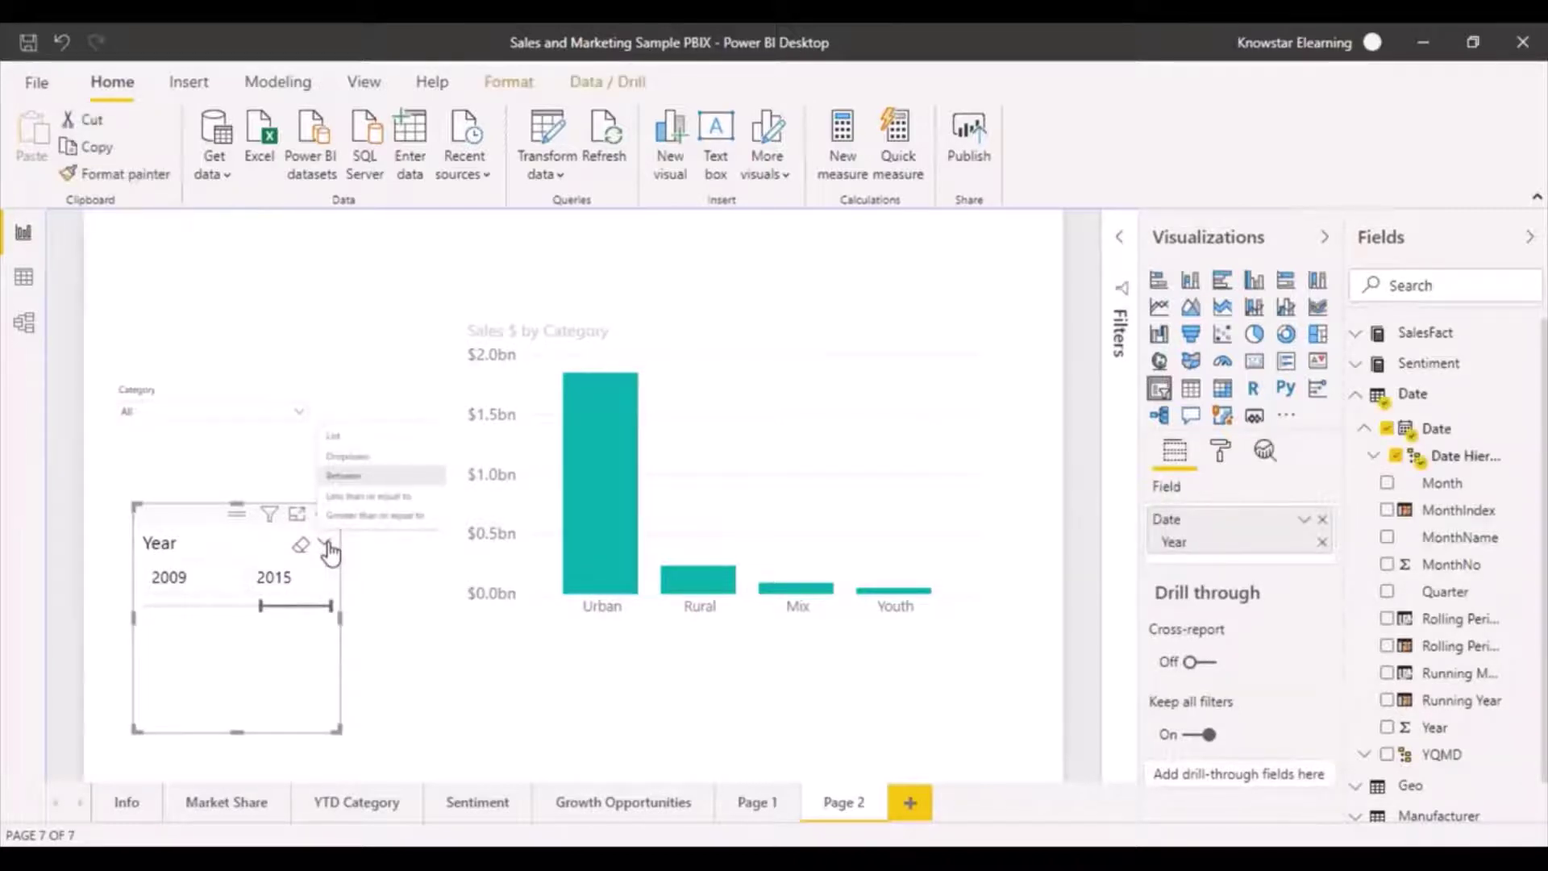
click(371, 498)
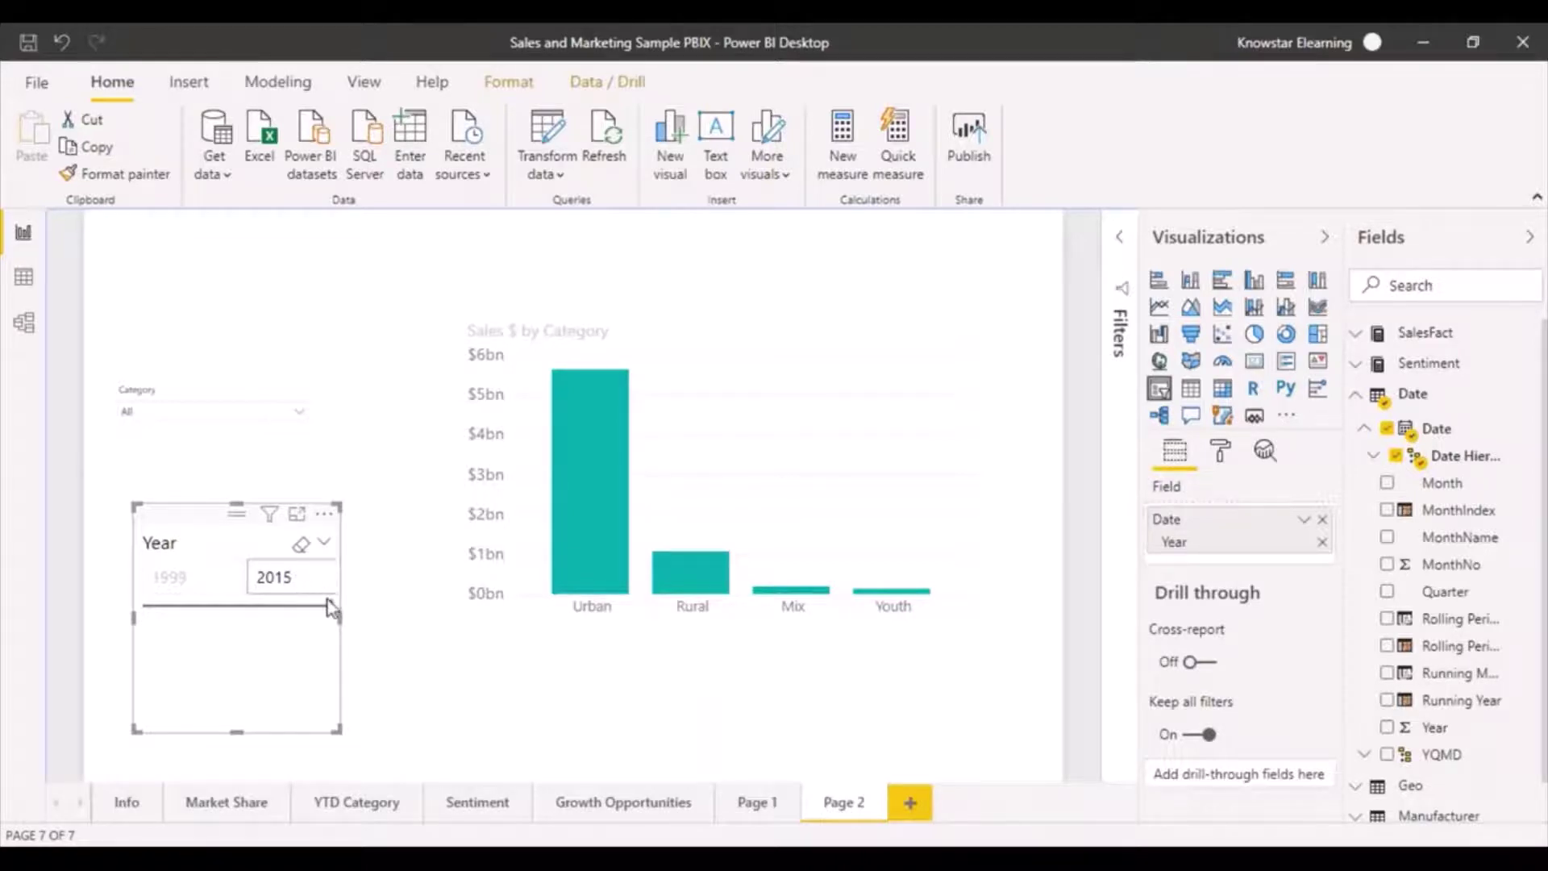
Set the Year slicer's upper limit to 2008, and then change it to 2009.
drag(332, 609, 250, 611)
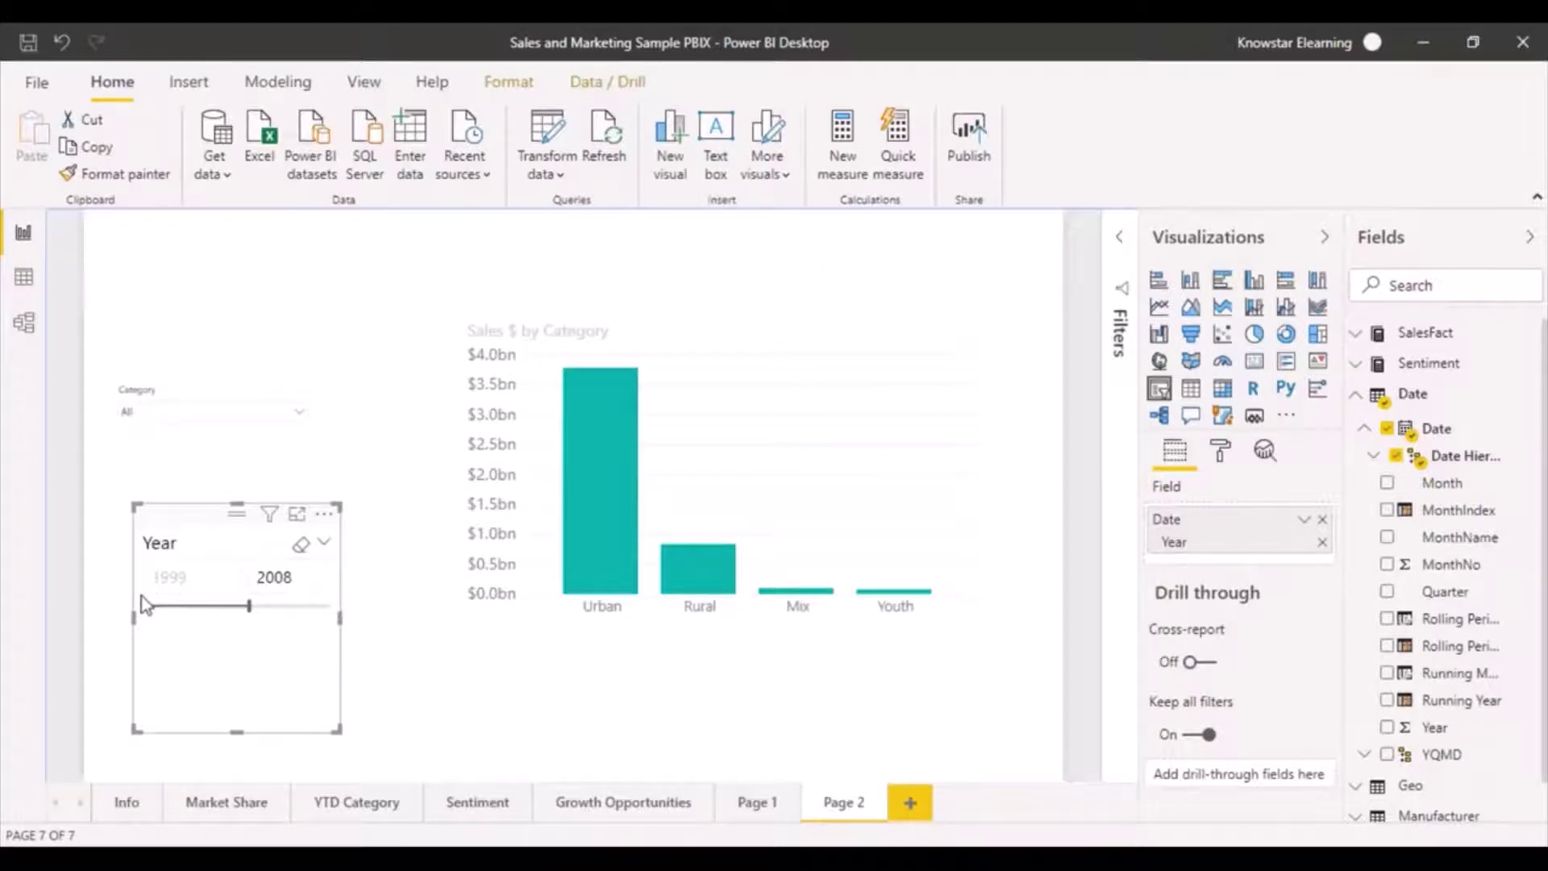
click(302, 578)
click(303, 578)
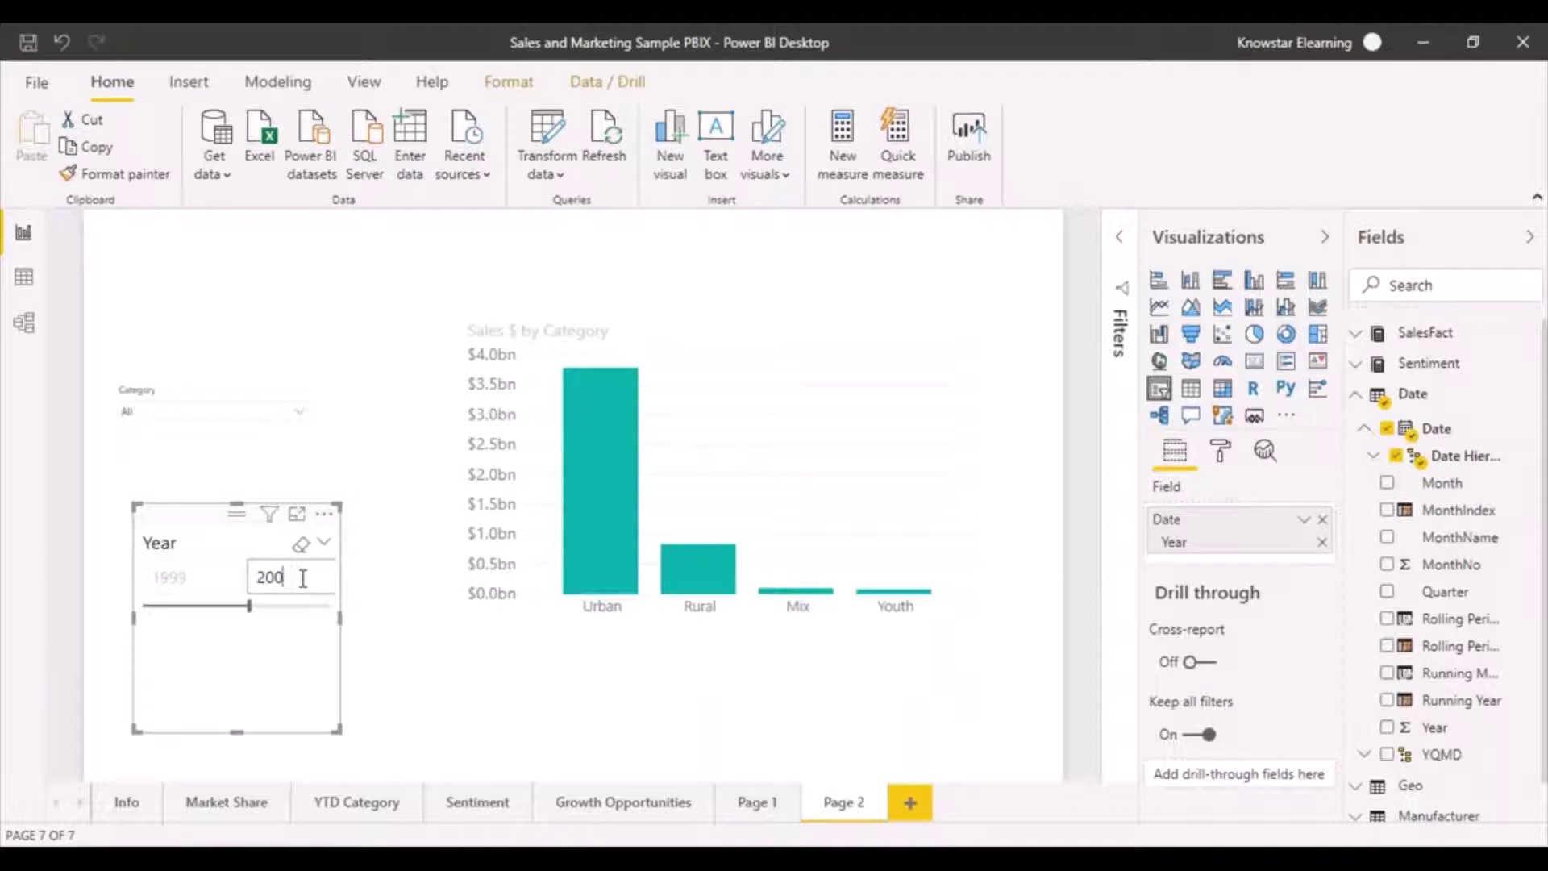
click(311, 658)
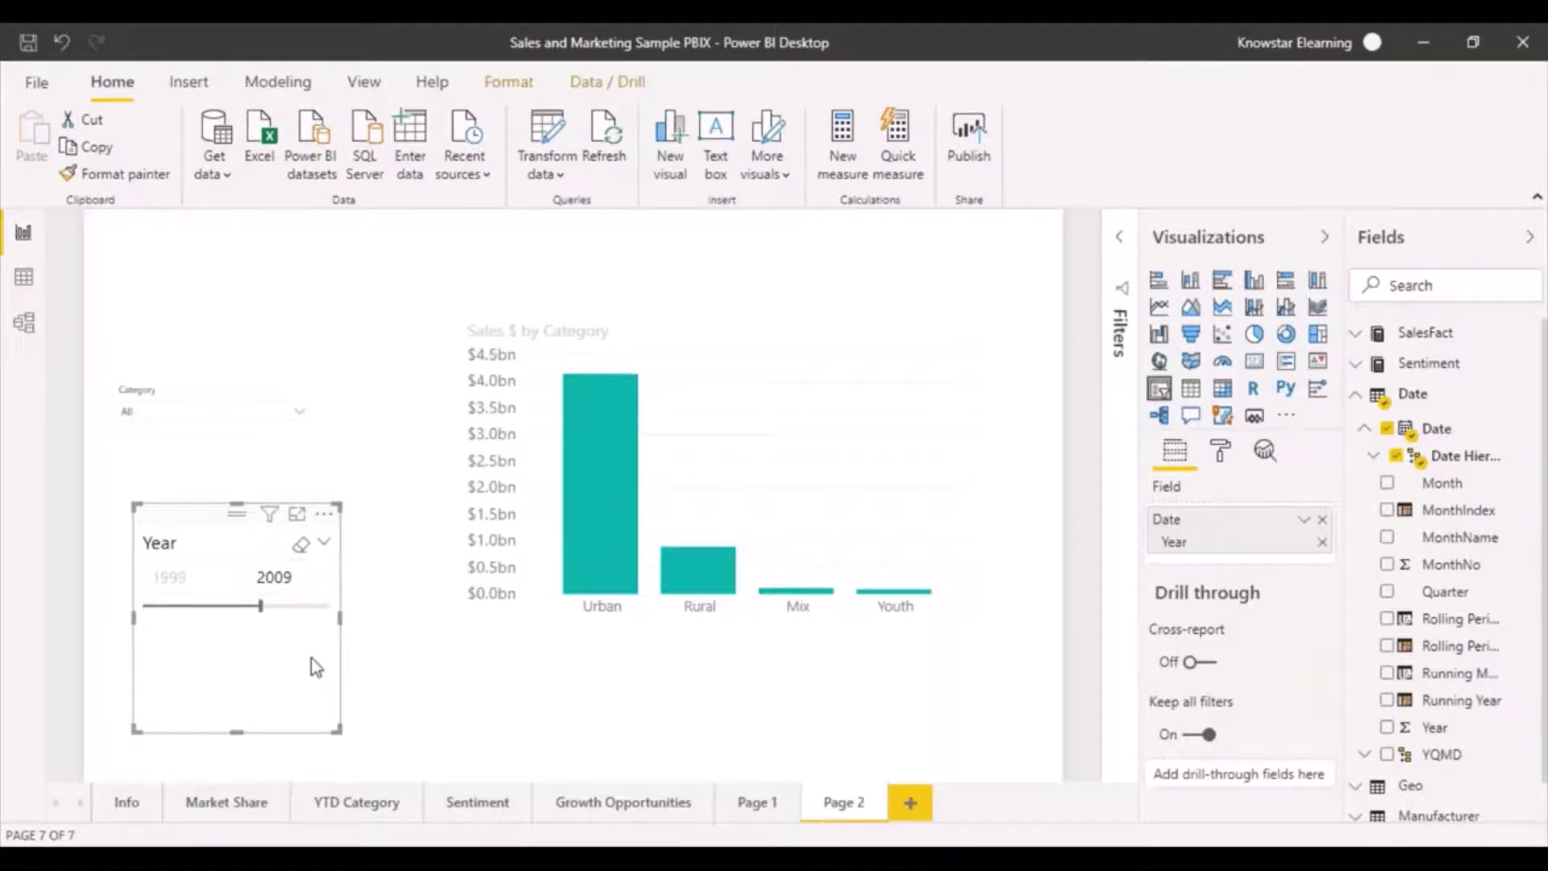
Change the Year slicer's type to "Greater than or equal to" and lower its start year to 2004.
click(325, 544)
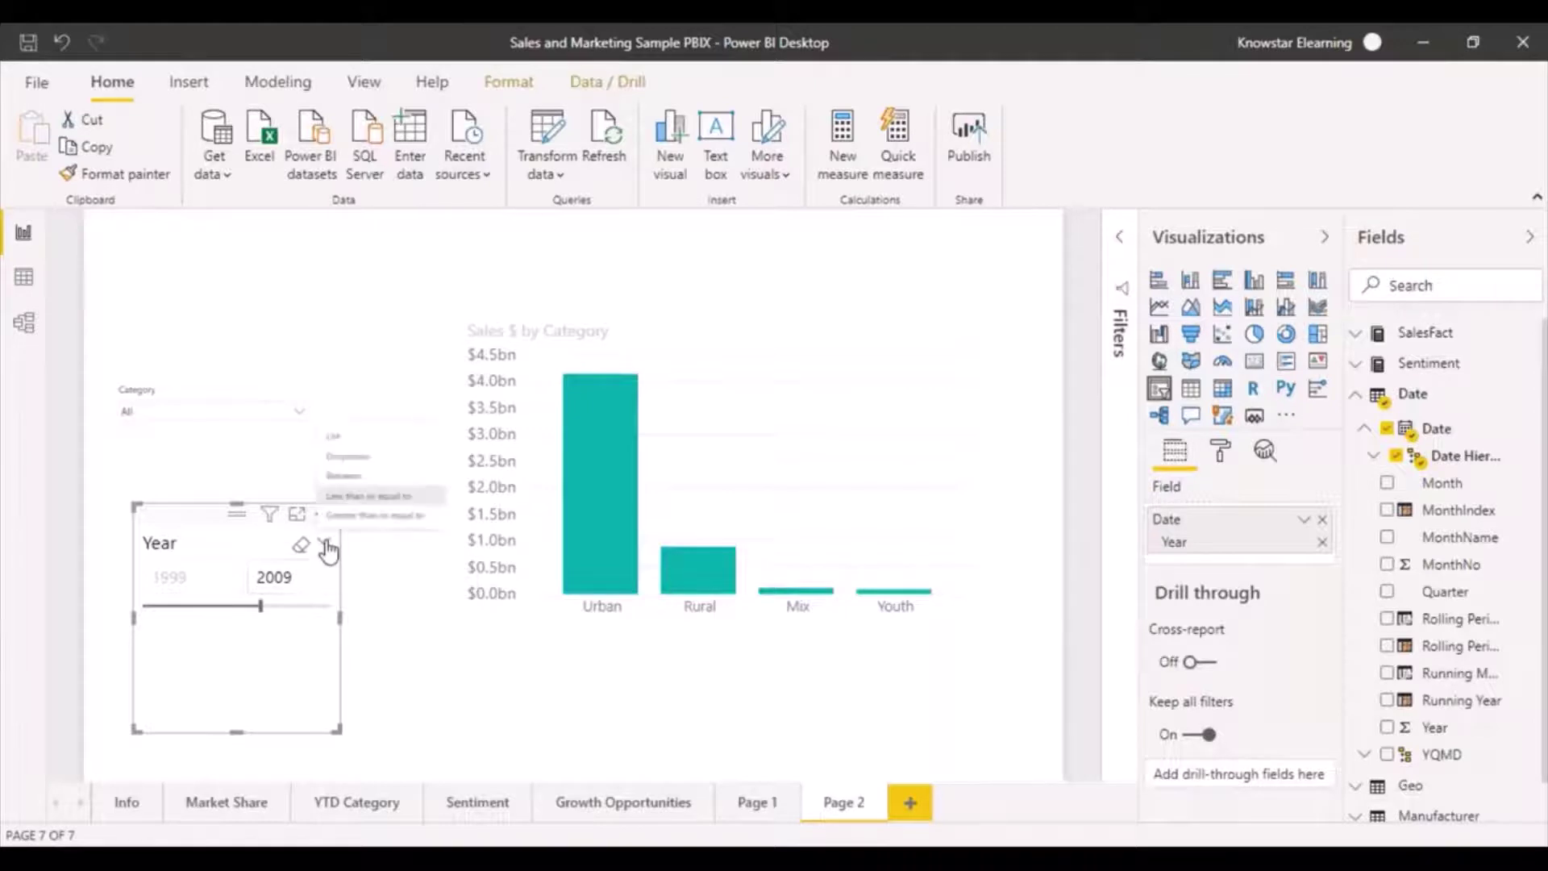
click(385, 516)
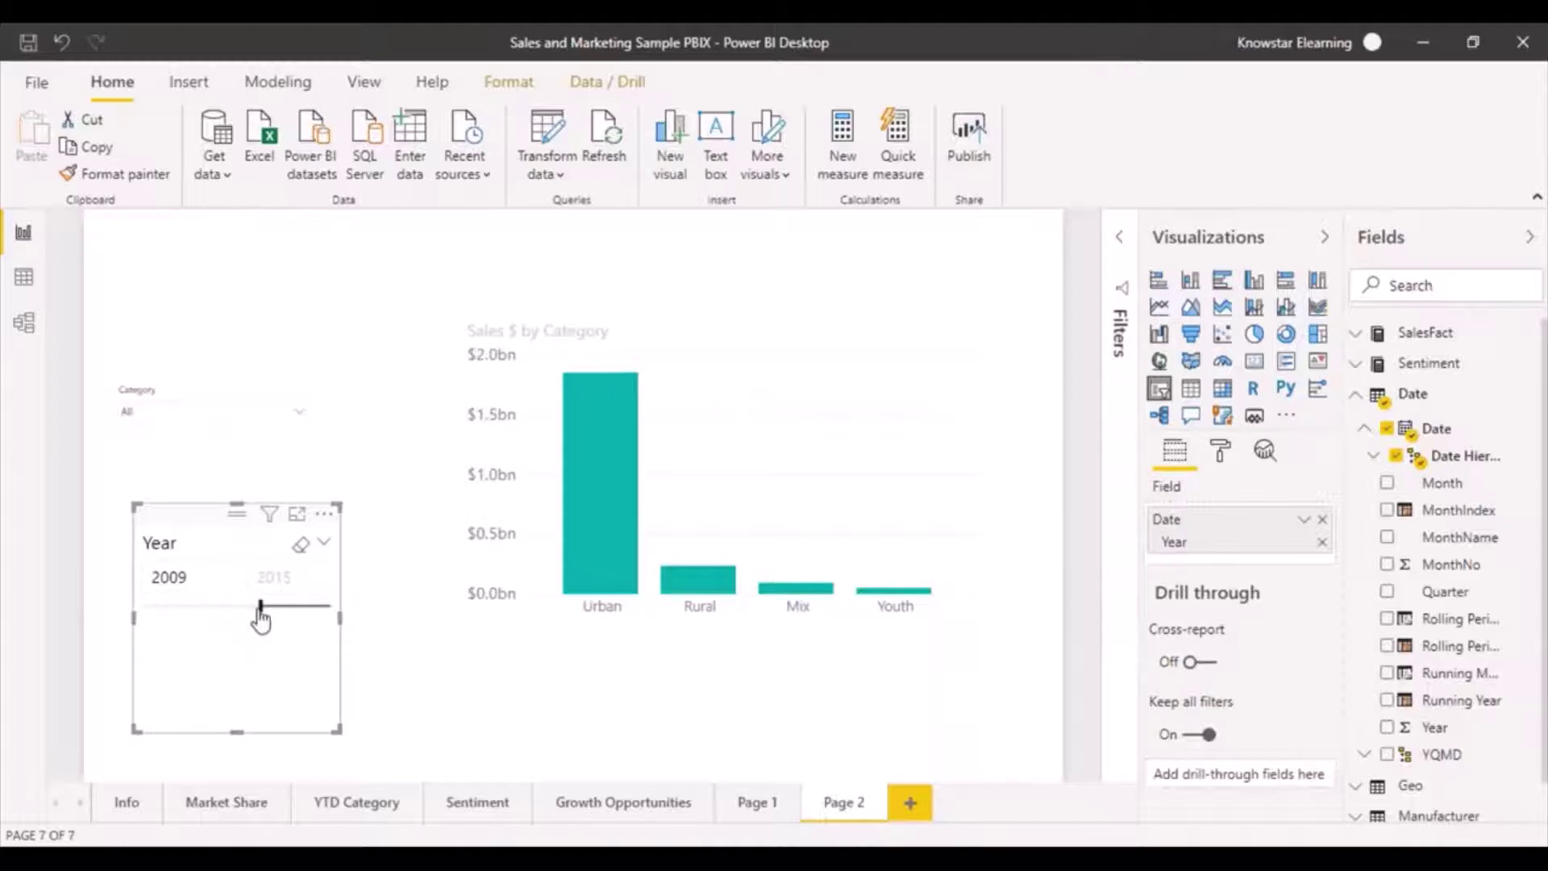
drag(260, 606, 214, 607)
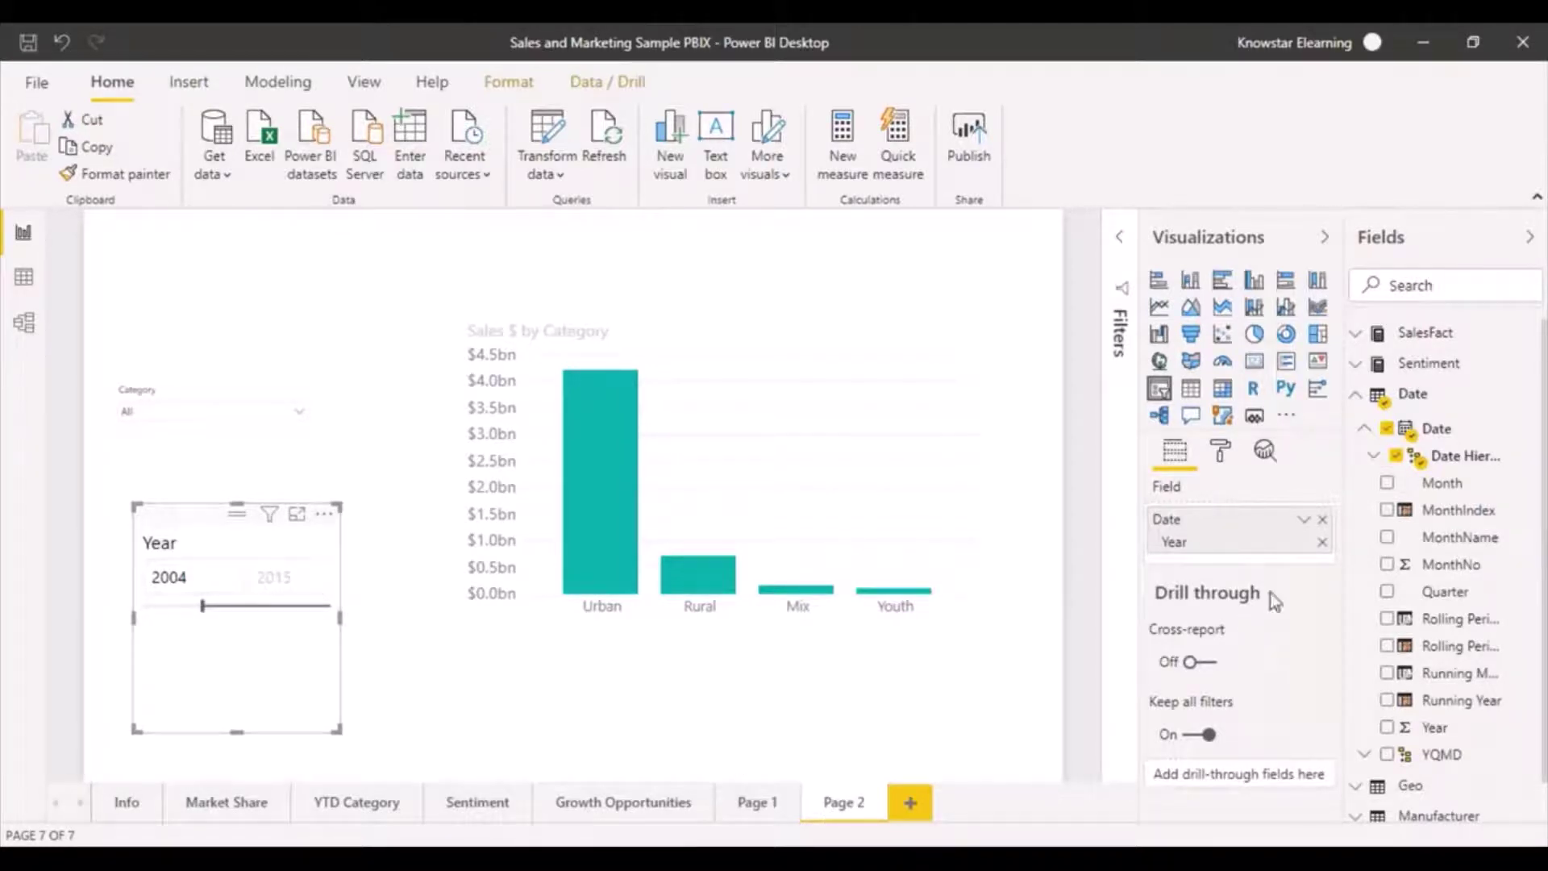
Add the Month level of the Date Hierarchy to the Year slicer and check which slicer types it offers.
click(1374, 455)
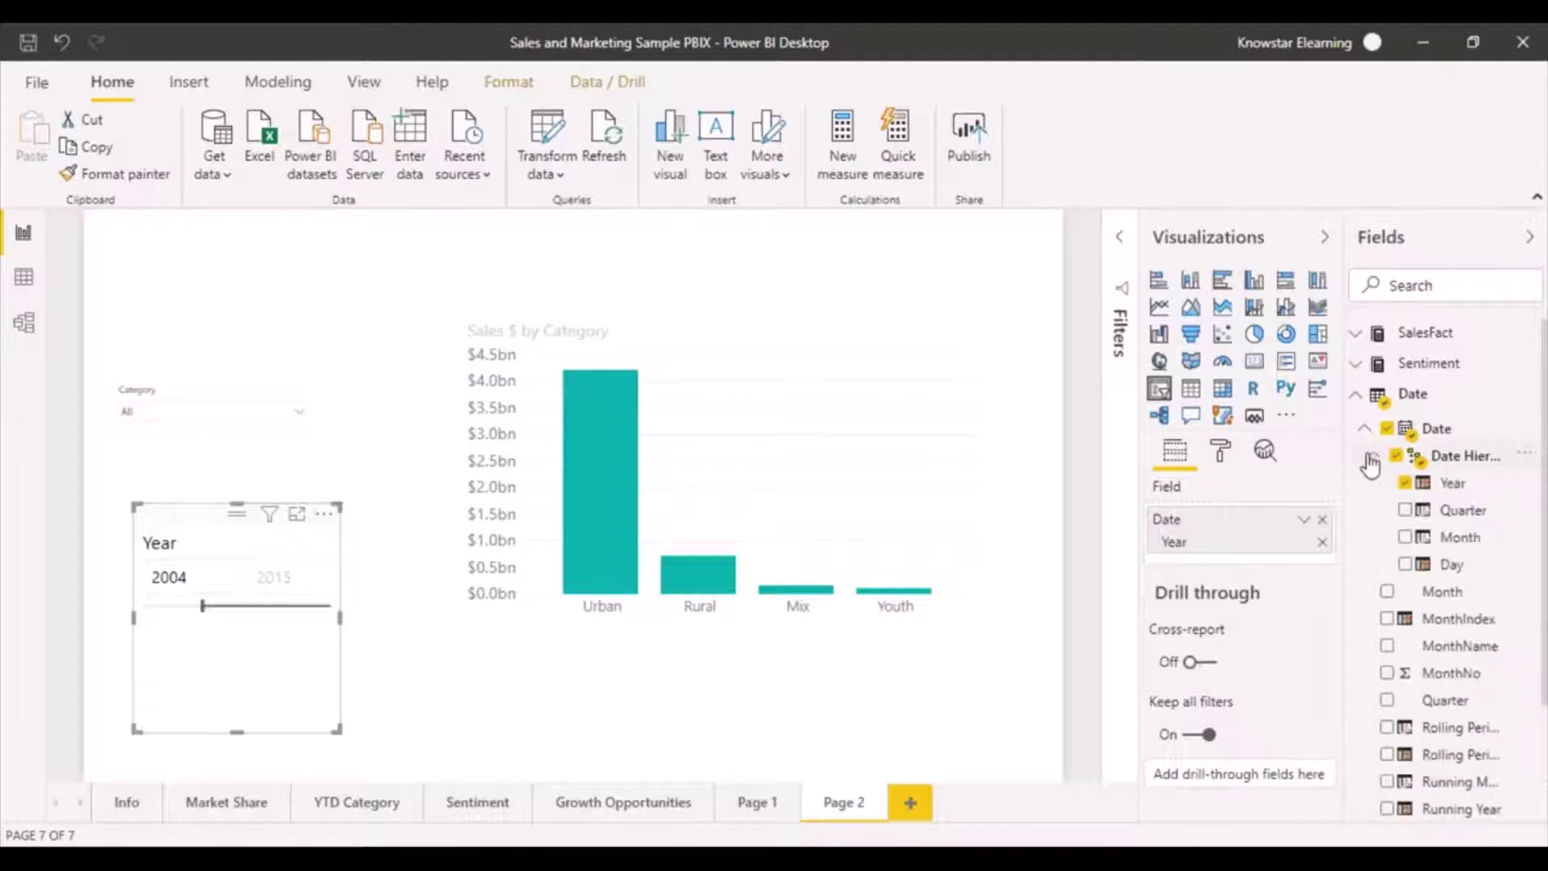
click(1406, 541)
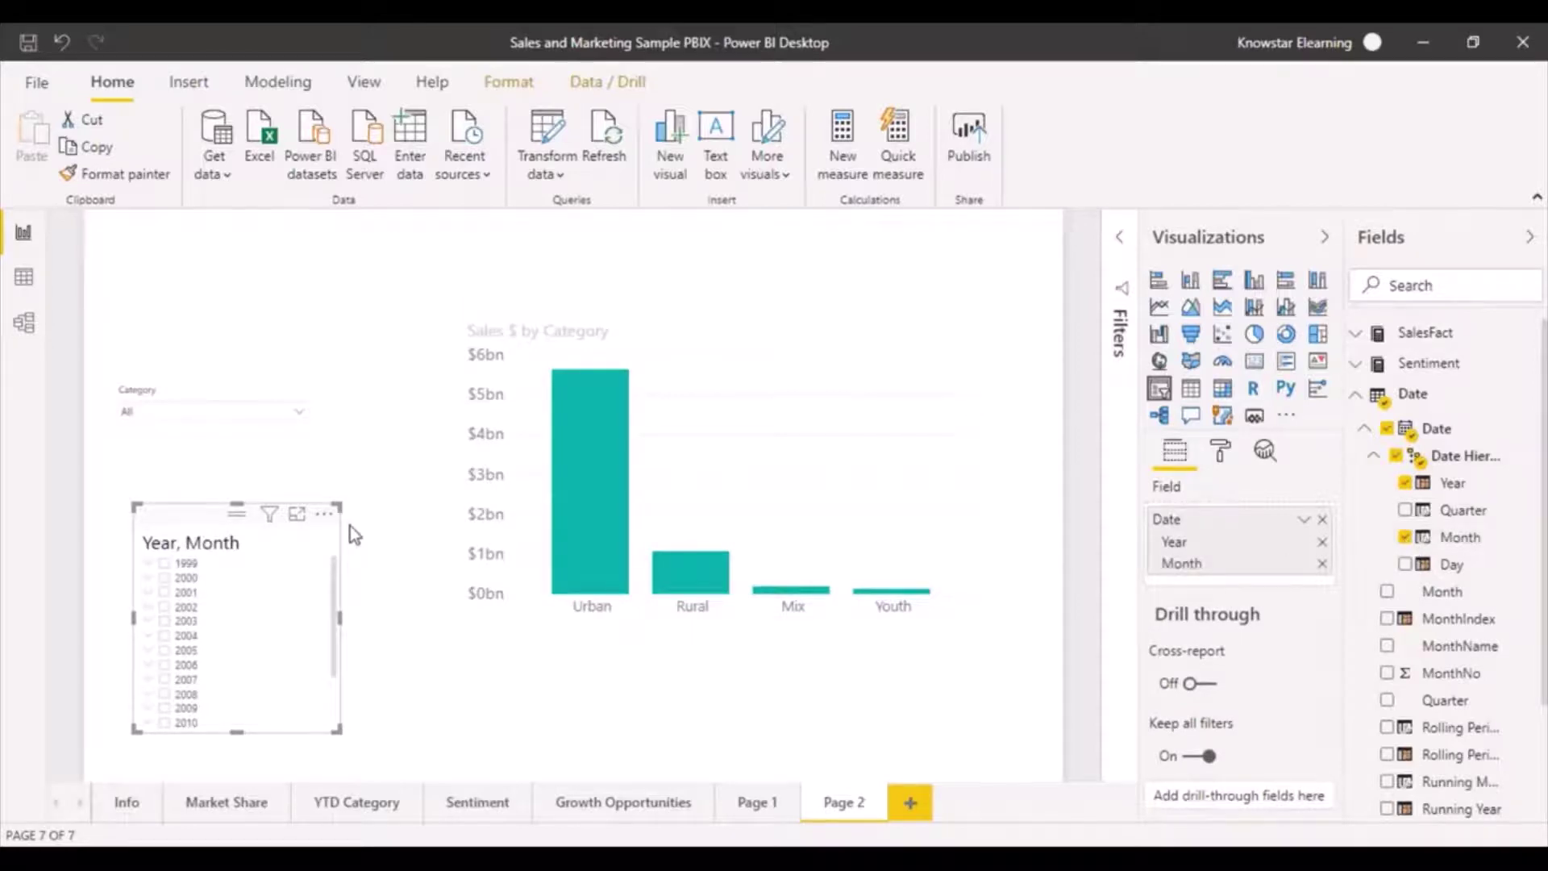
click(323, 514)
click(325, 524)
click(325, 523)
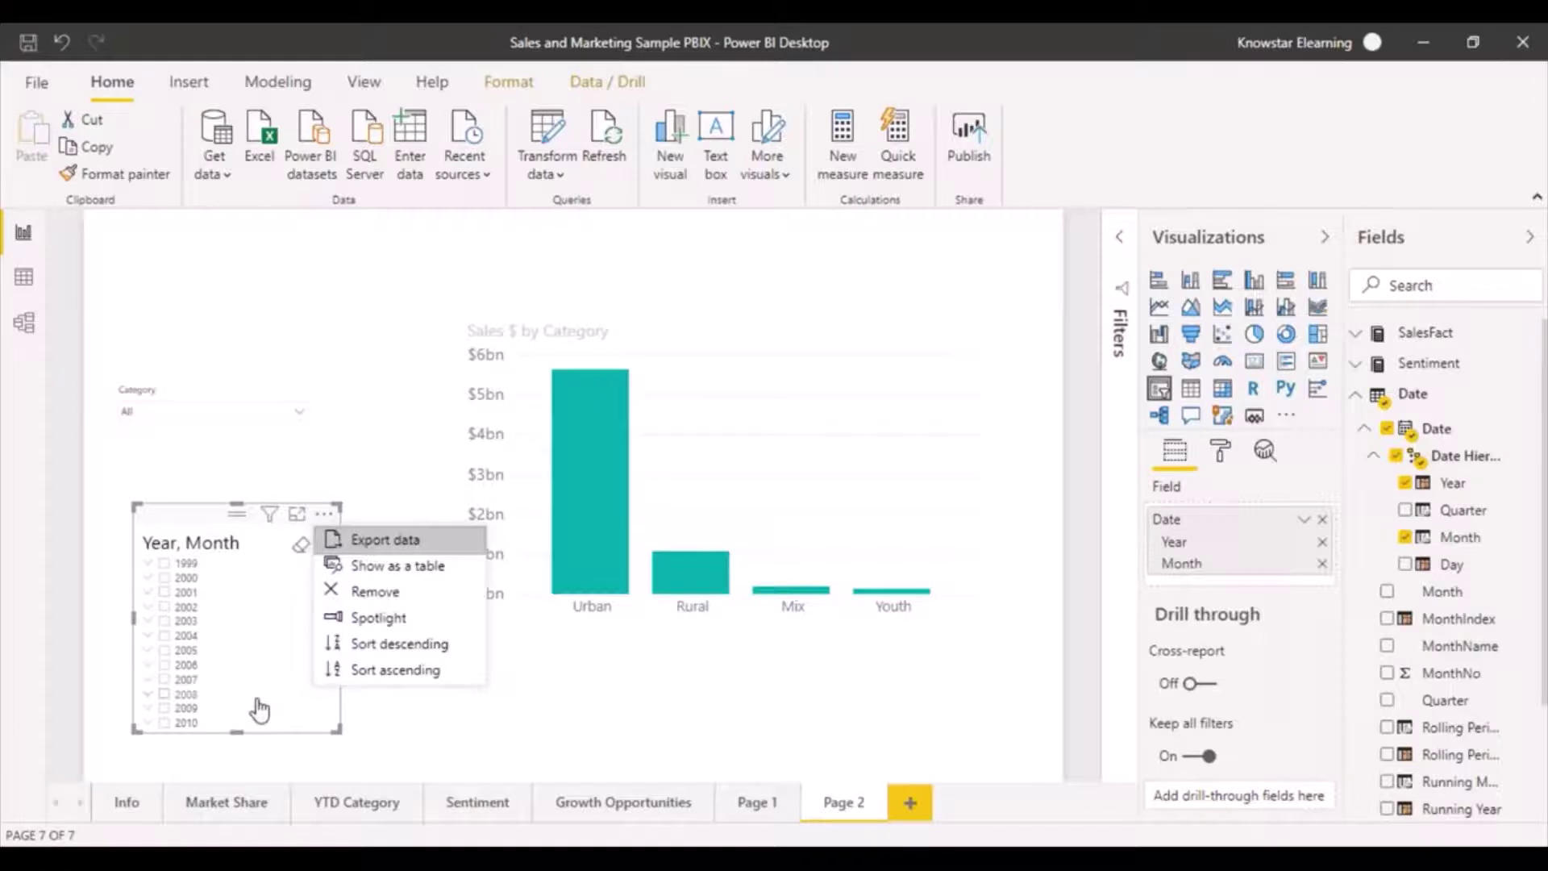
click(435, 750)
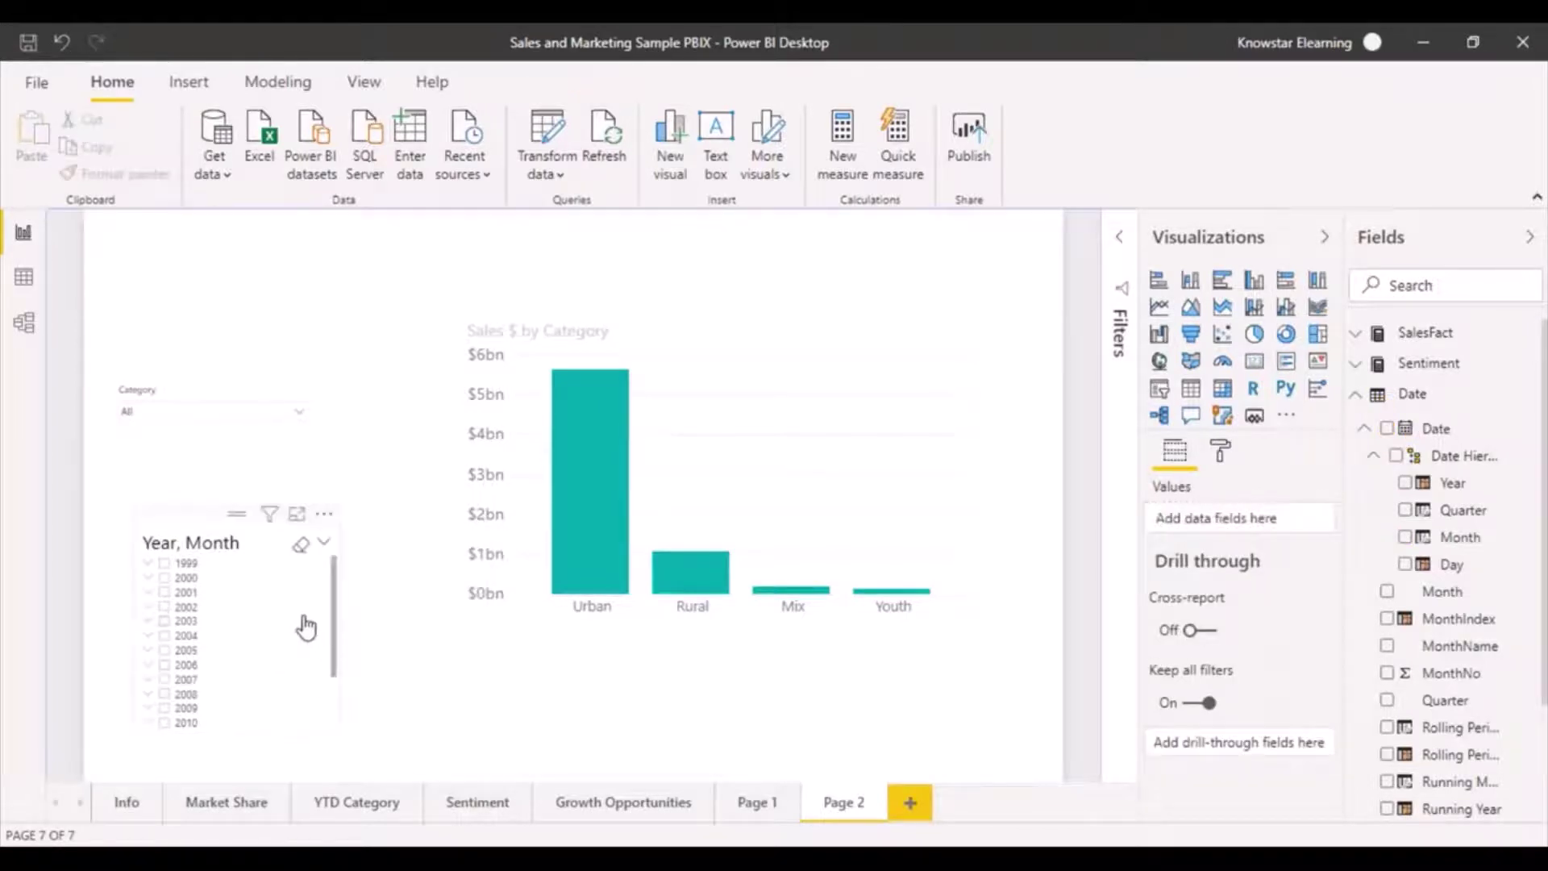
click(326, 551)
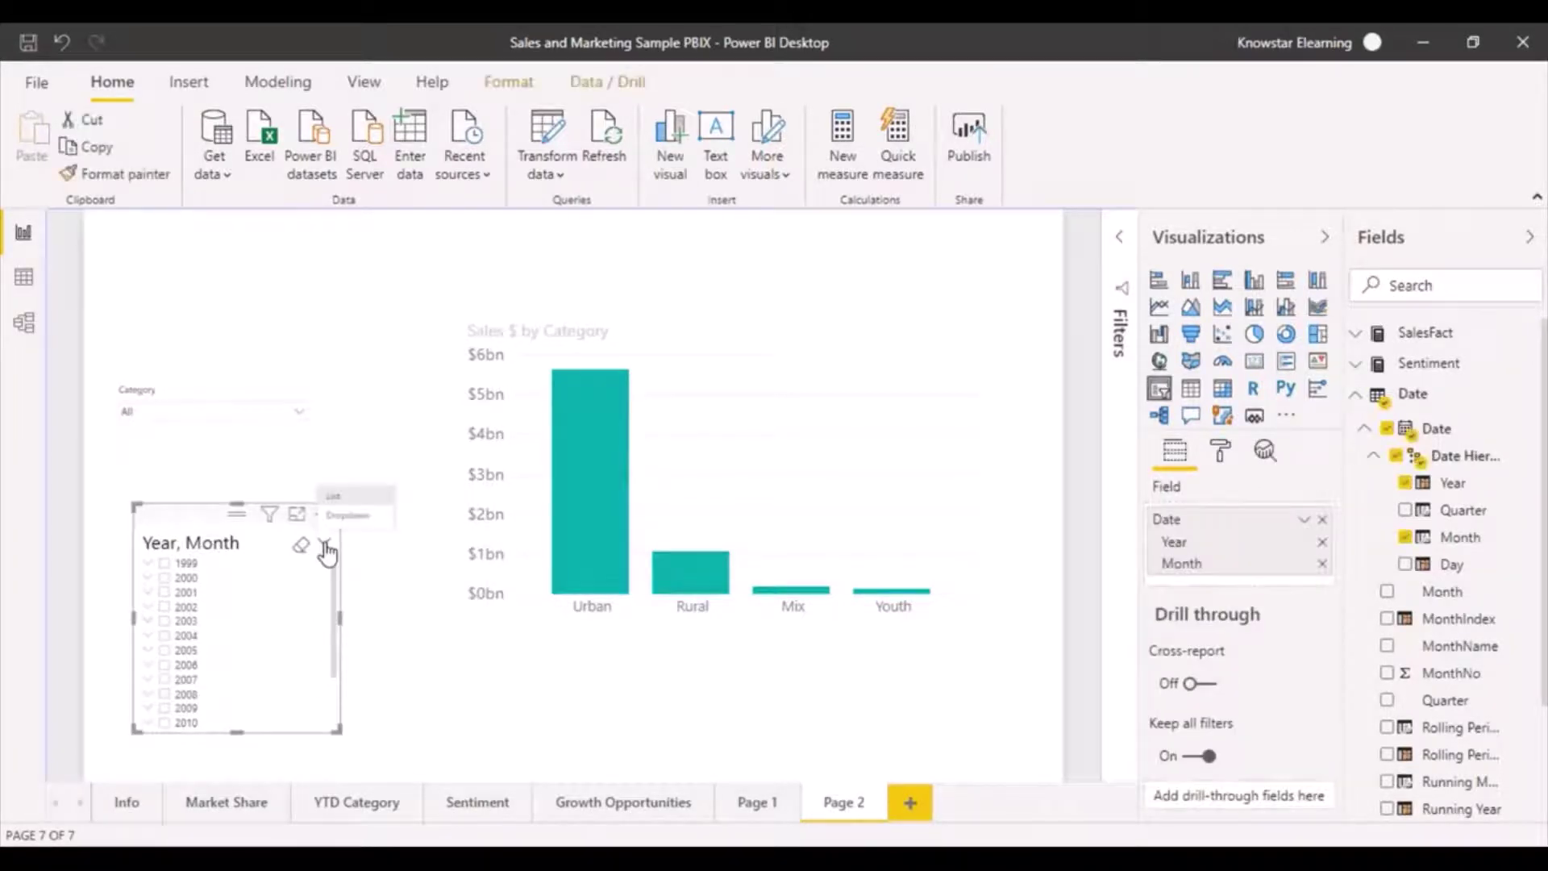
click(387, 622)
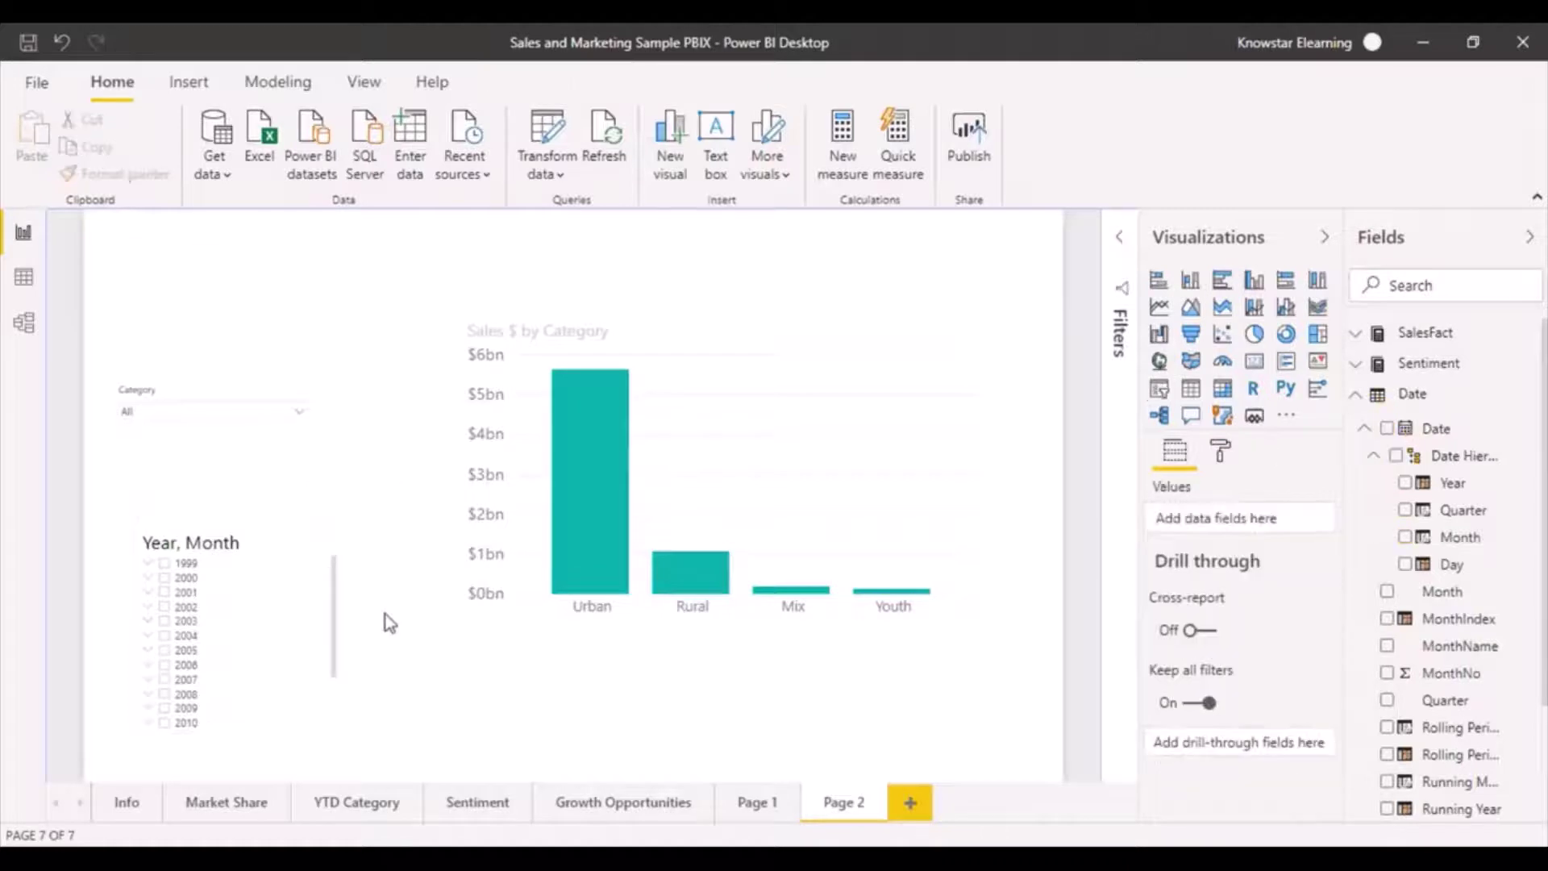
Add a new visual with the hierarchy's Year field and recheck the types offered for the Year, Month slicer.
click(1406, 483)
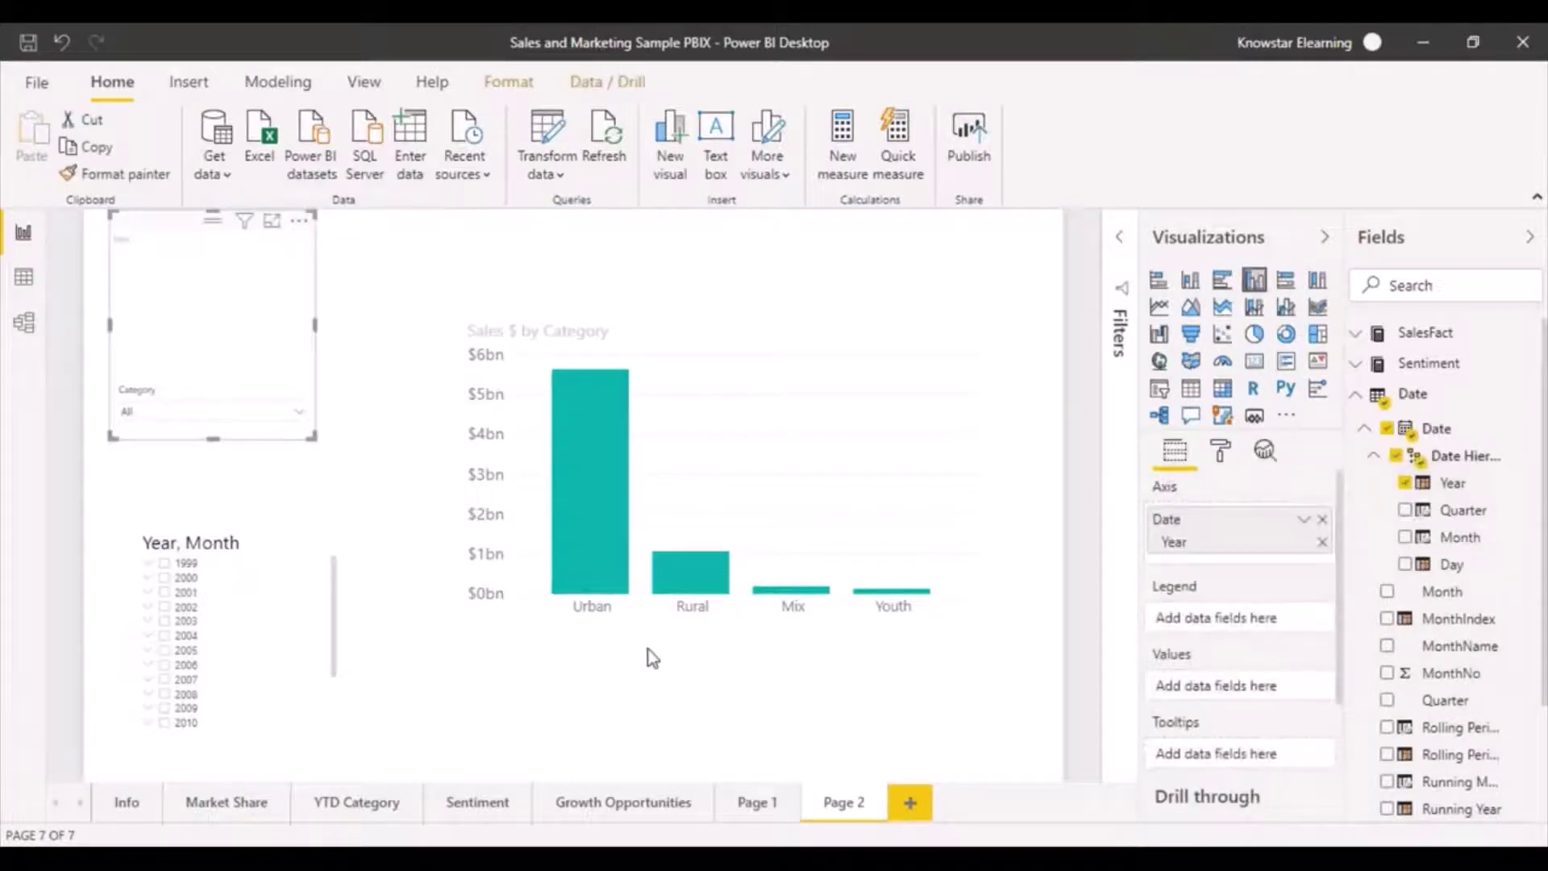
click(327, 551)
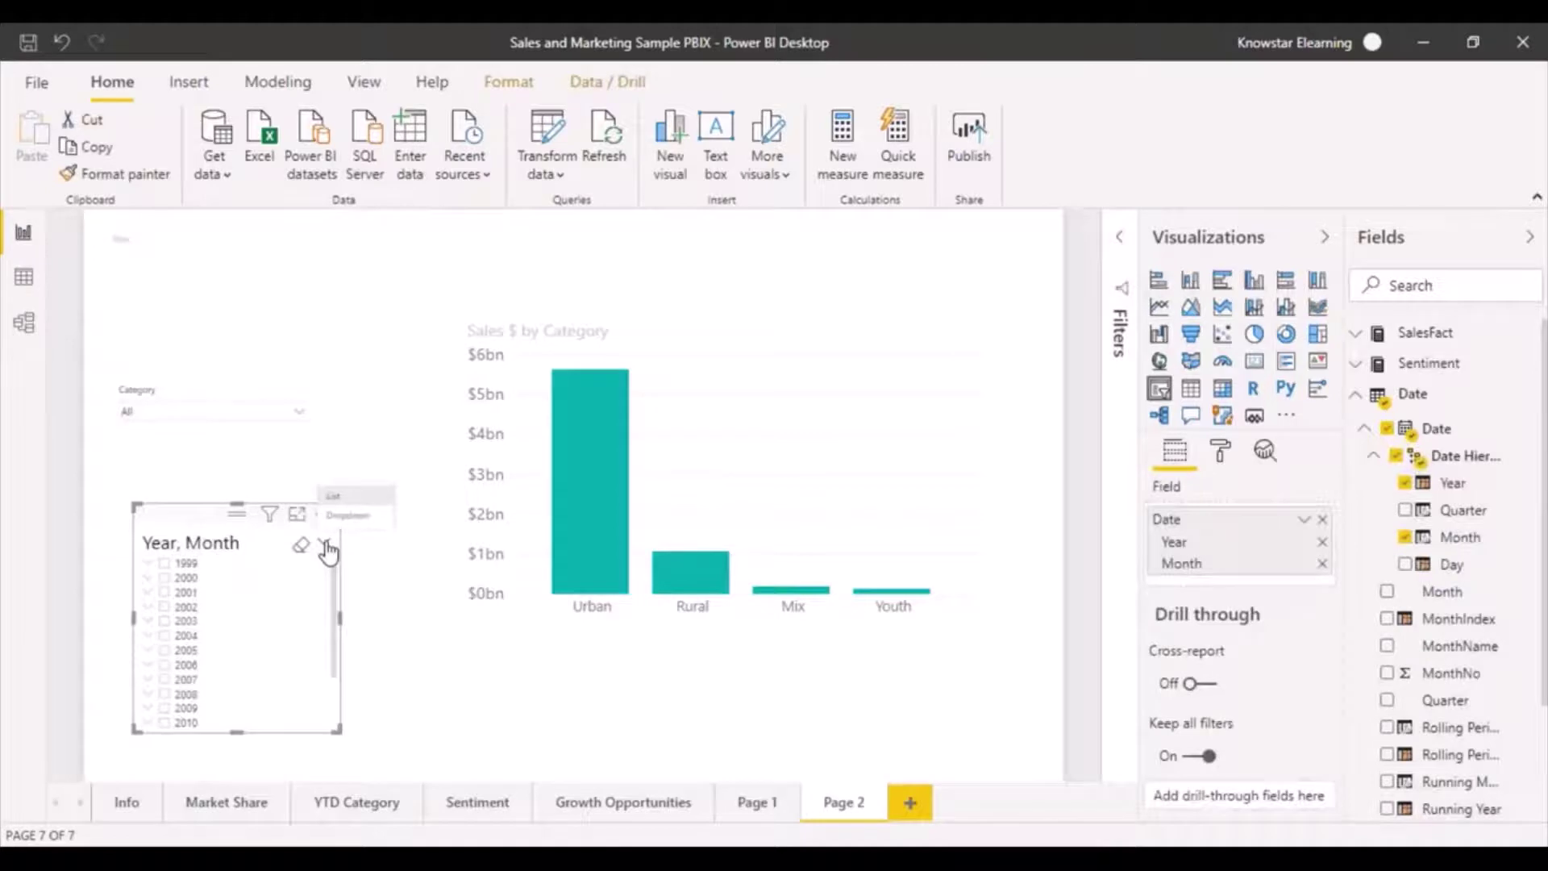
click(388, 589)
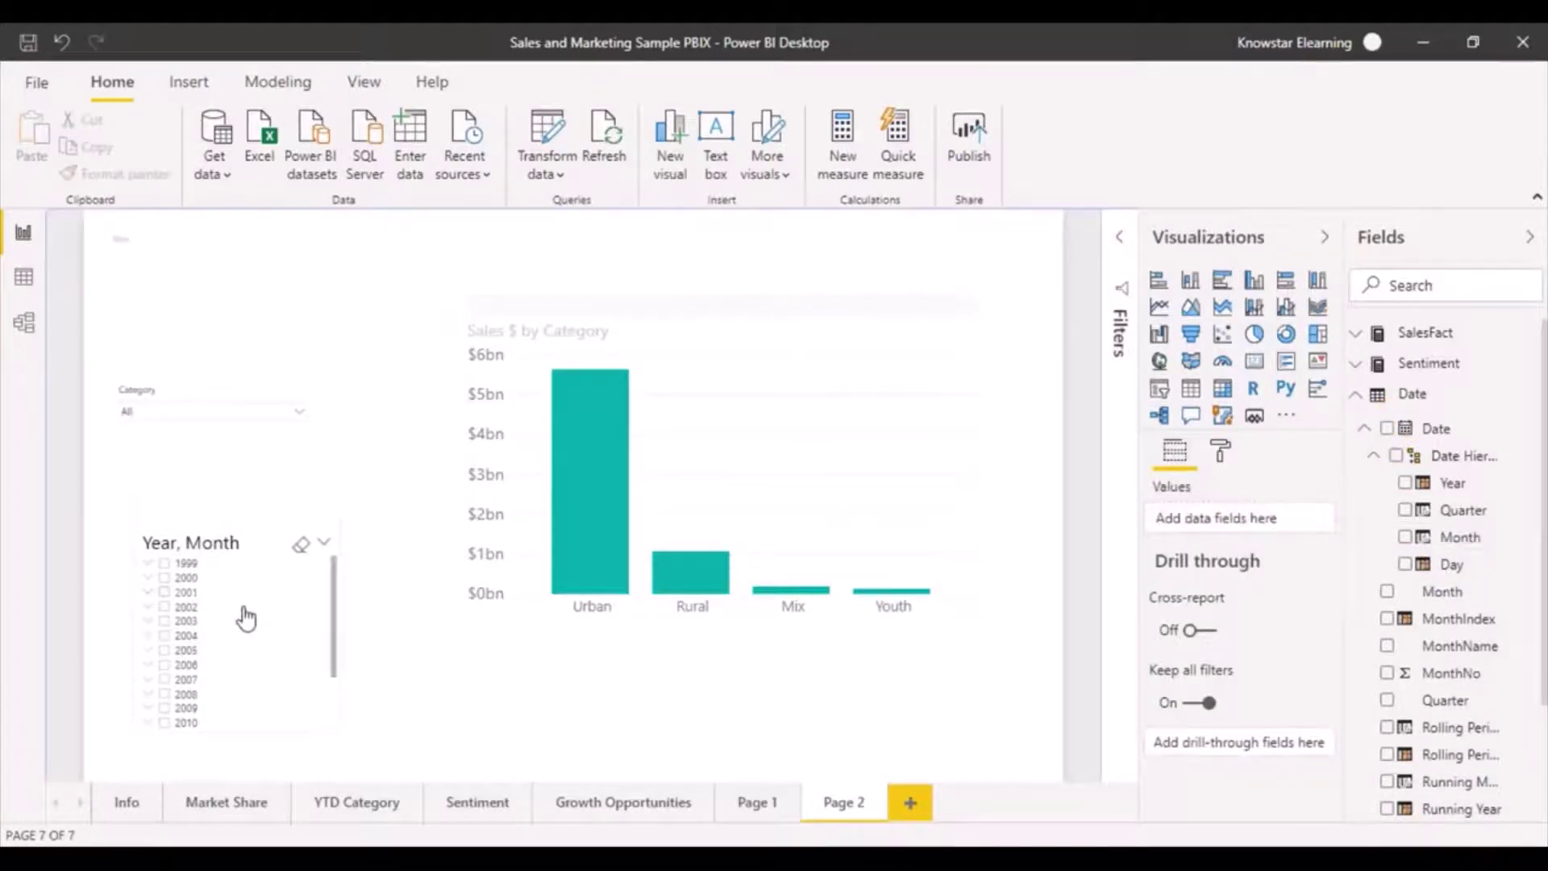
Remove Month from the Year, Month slicer and check the slicer types offered for Year alone.
click(275, 622)
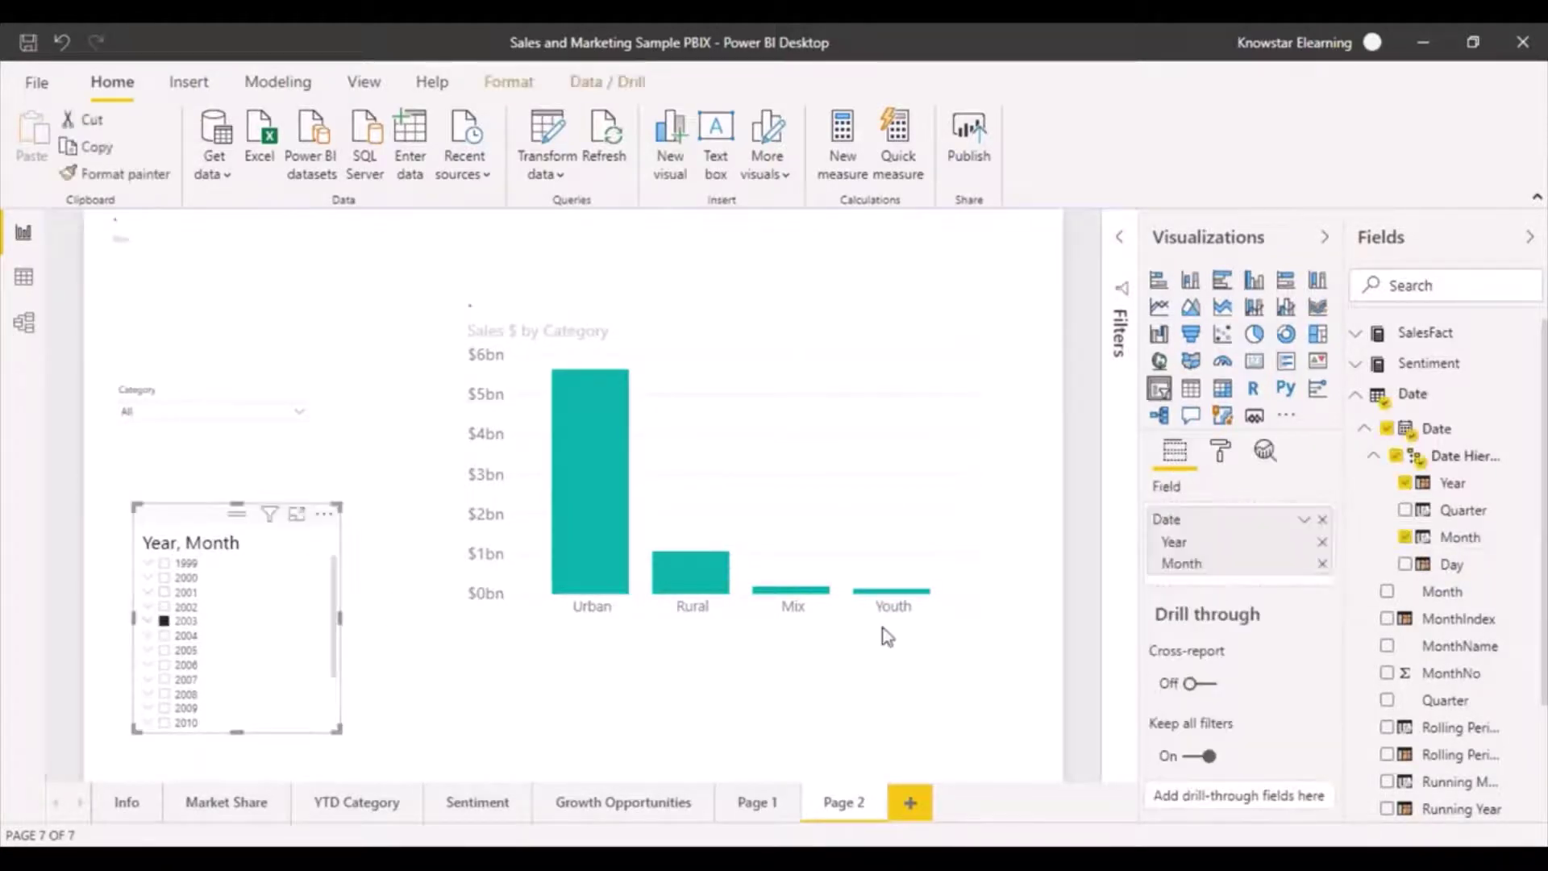
click(1322, 563)
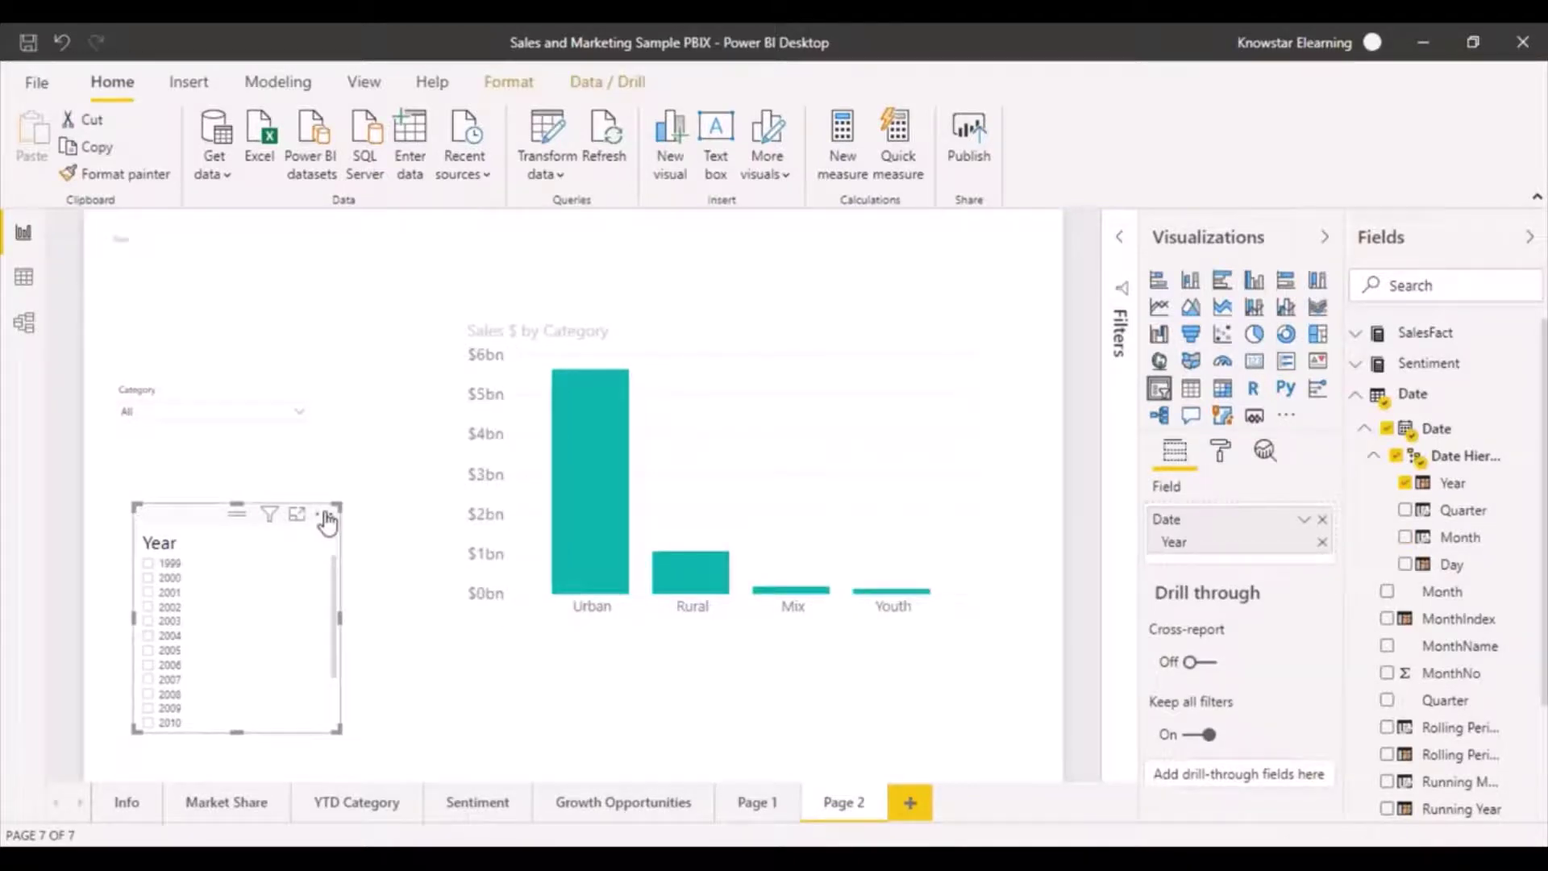
click(327, 547)
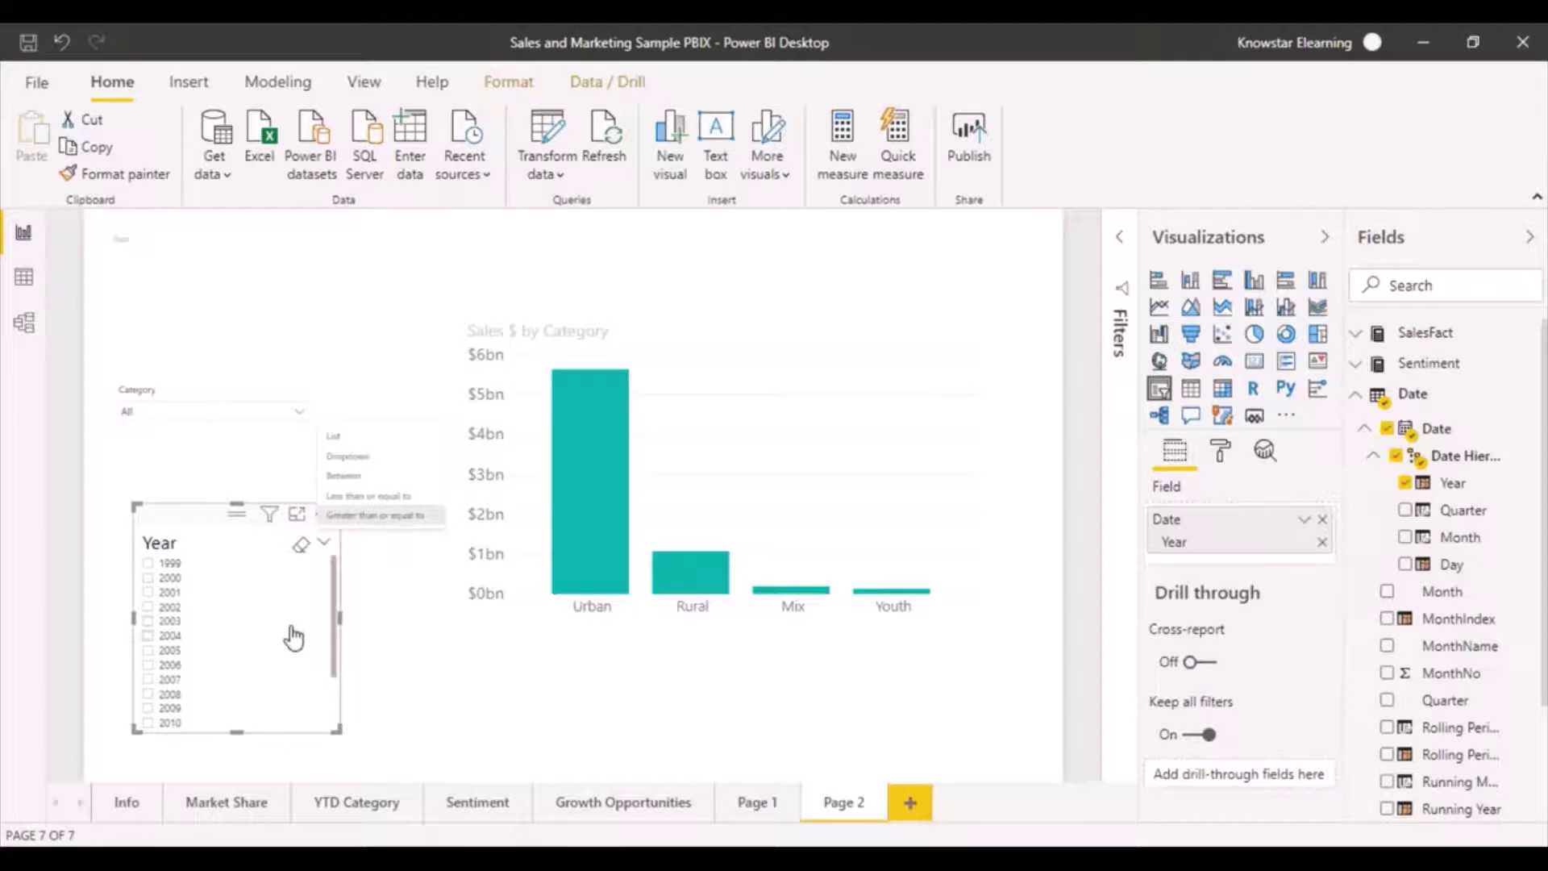
click(436, 706)
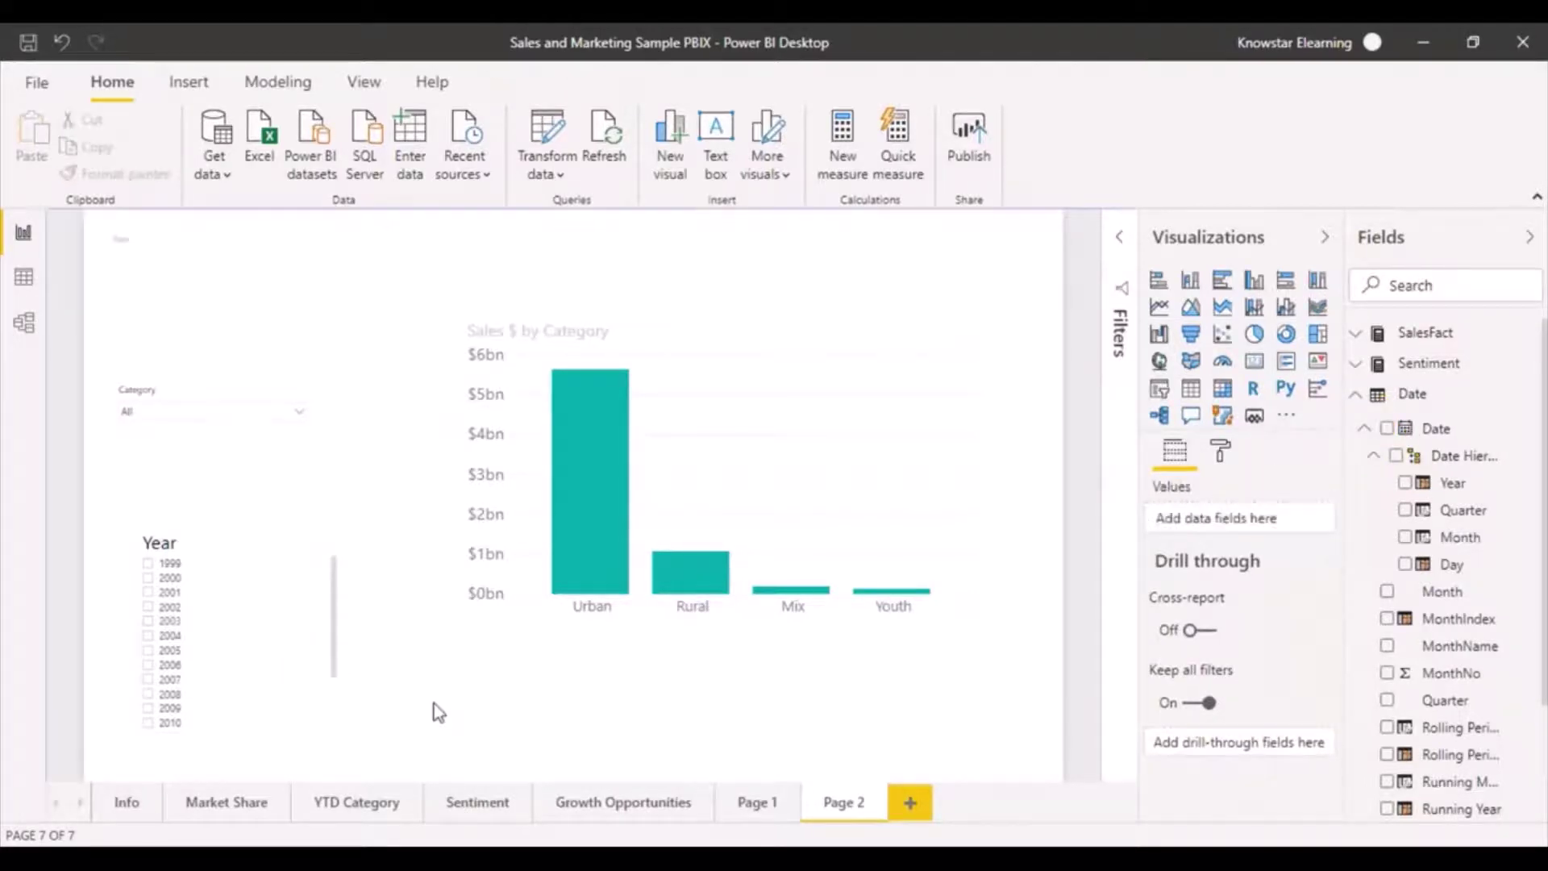
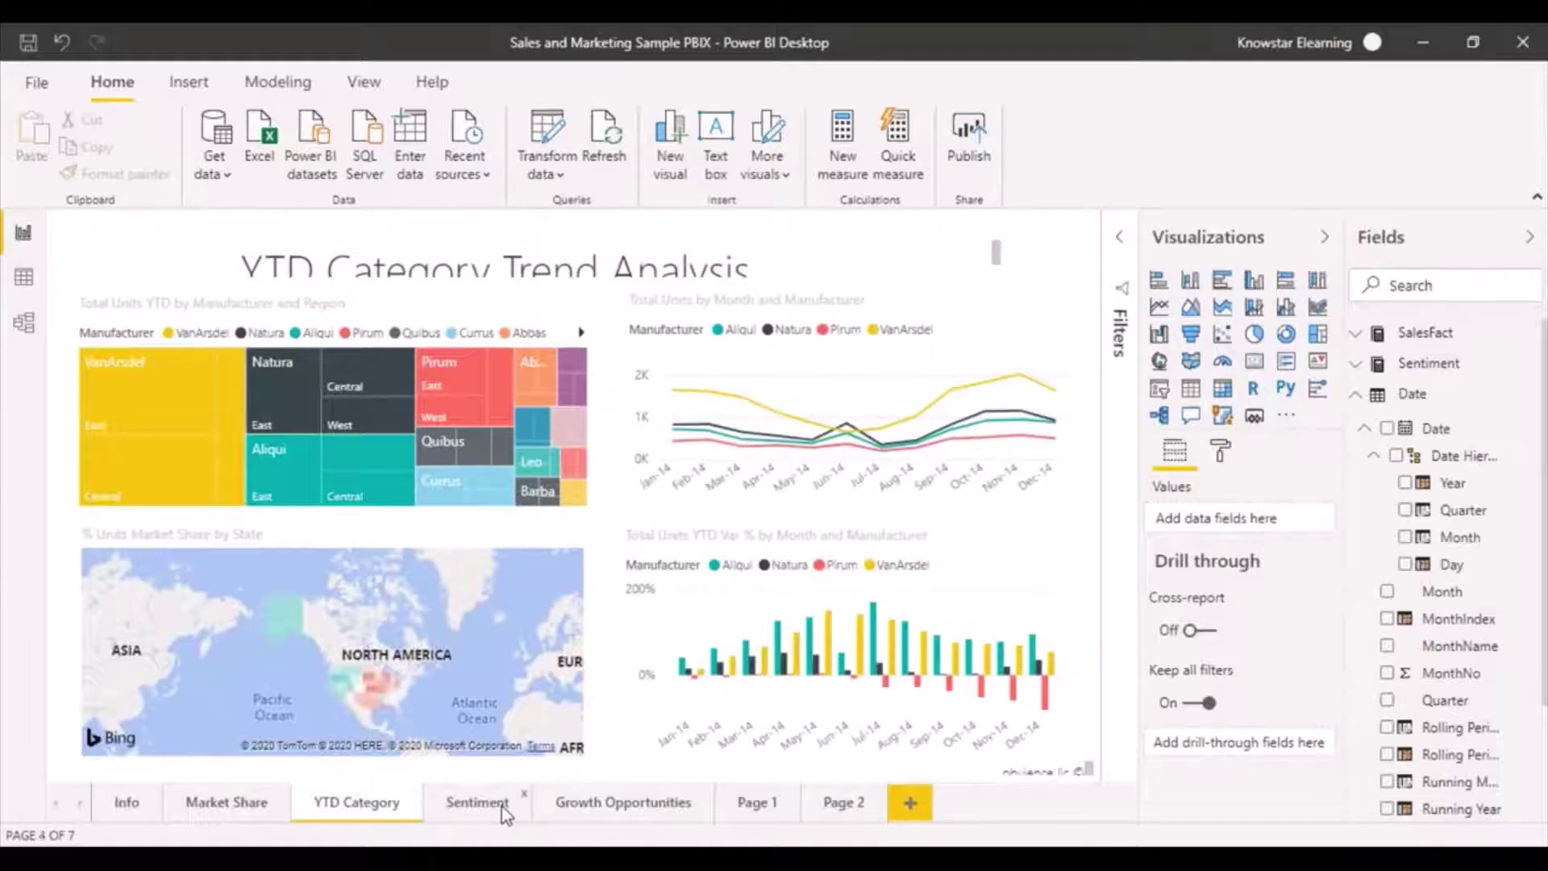
View the Growth Opportunities and Market Share pages and return to the YTD Category page.
click(629, 817)
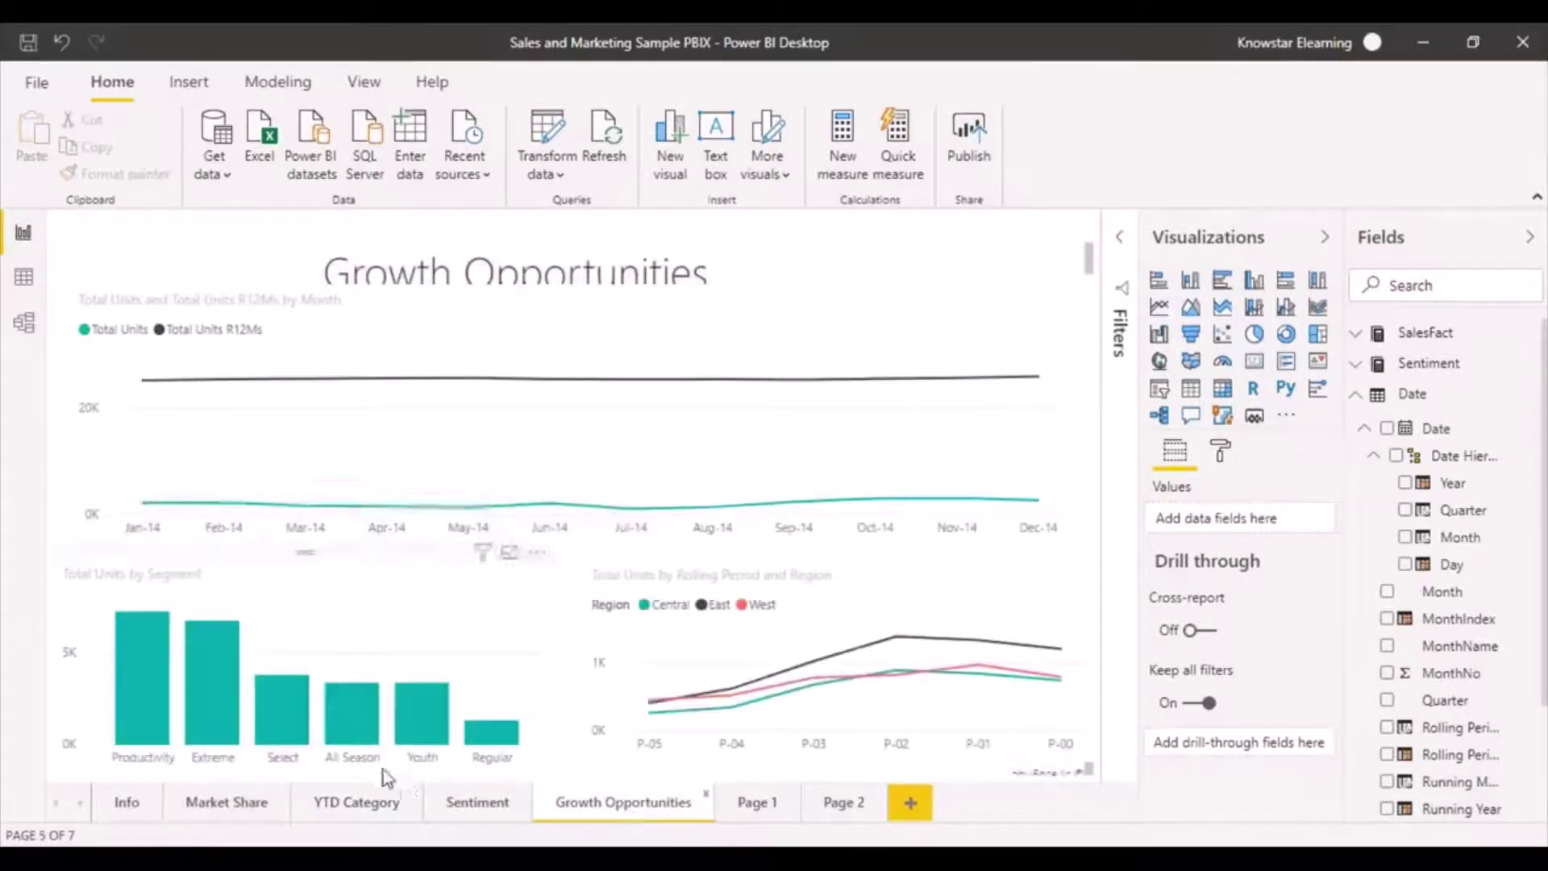
click(229, 813)
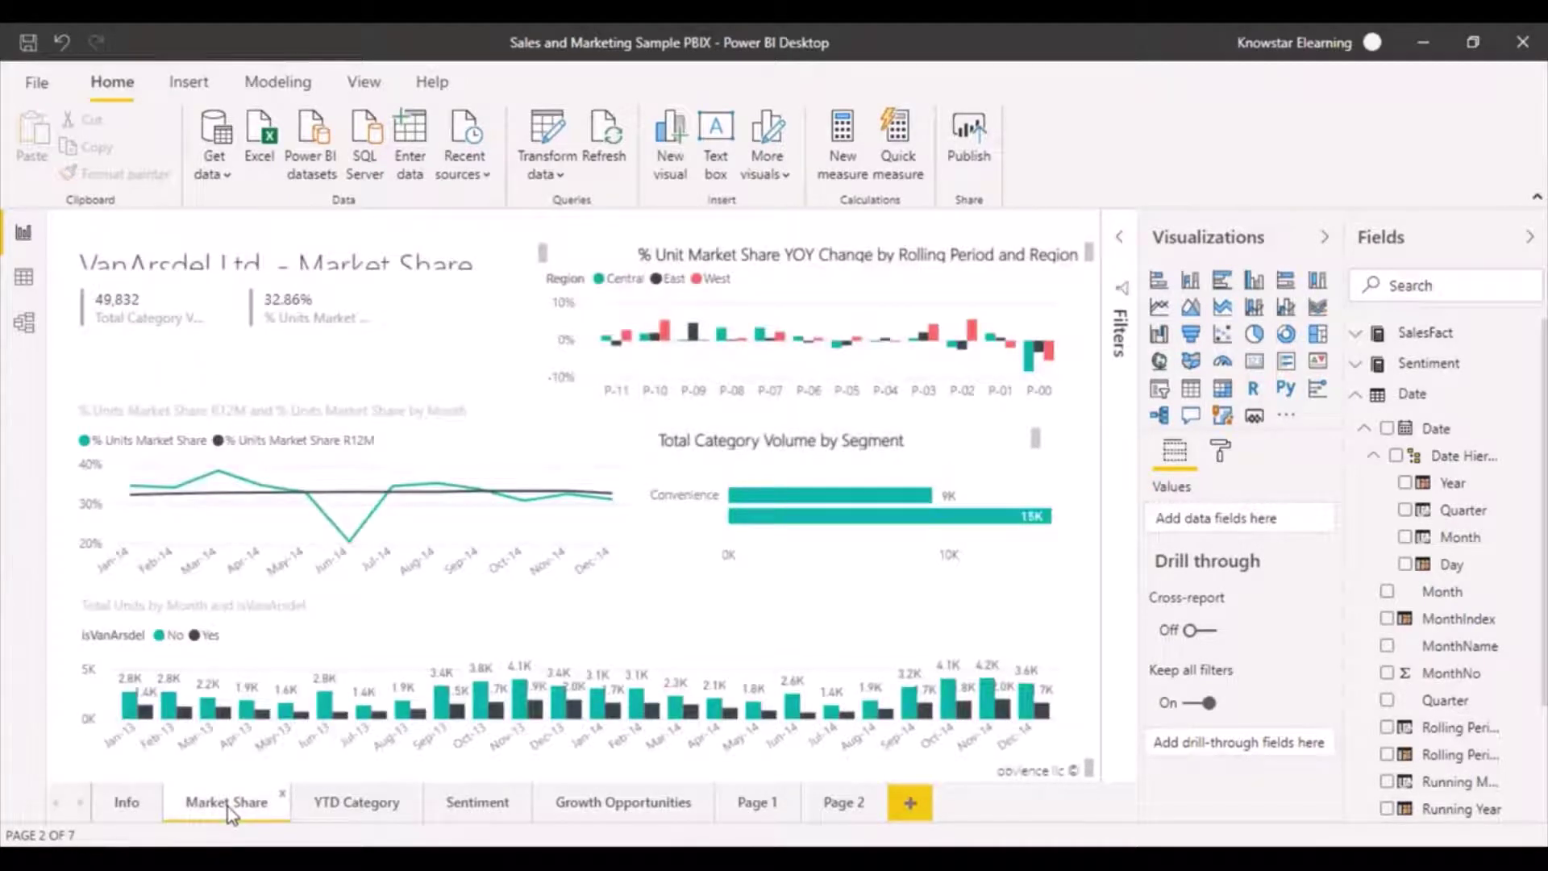
click(348, 809)
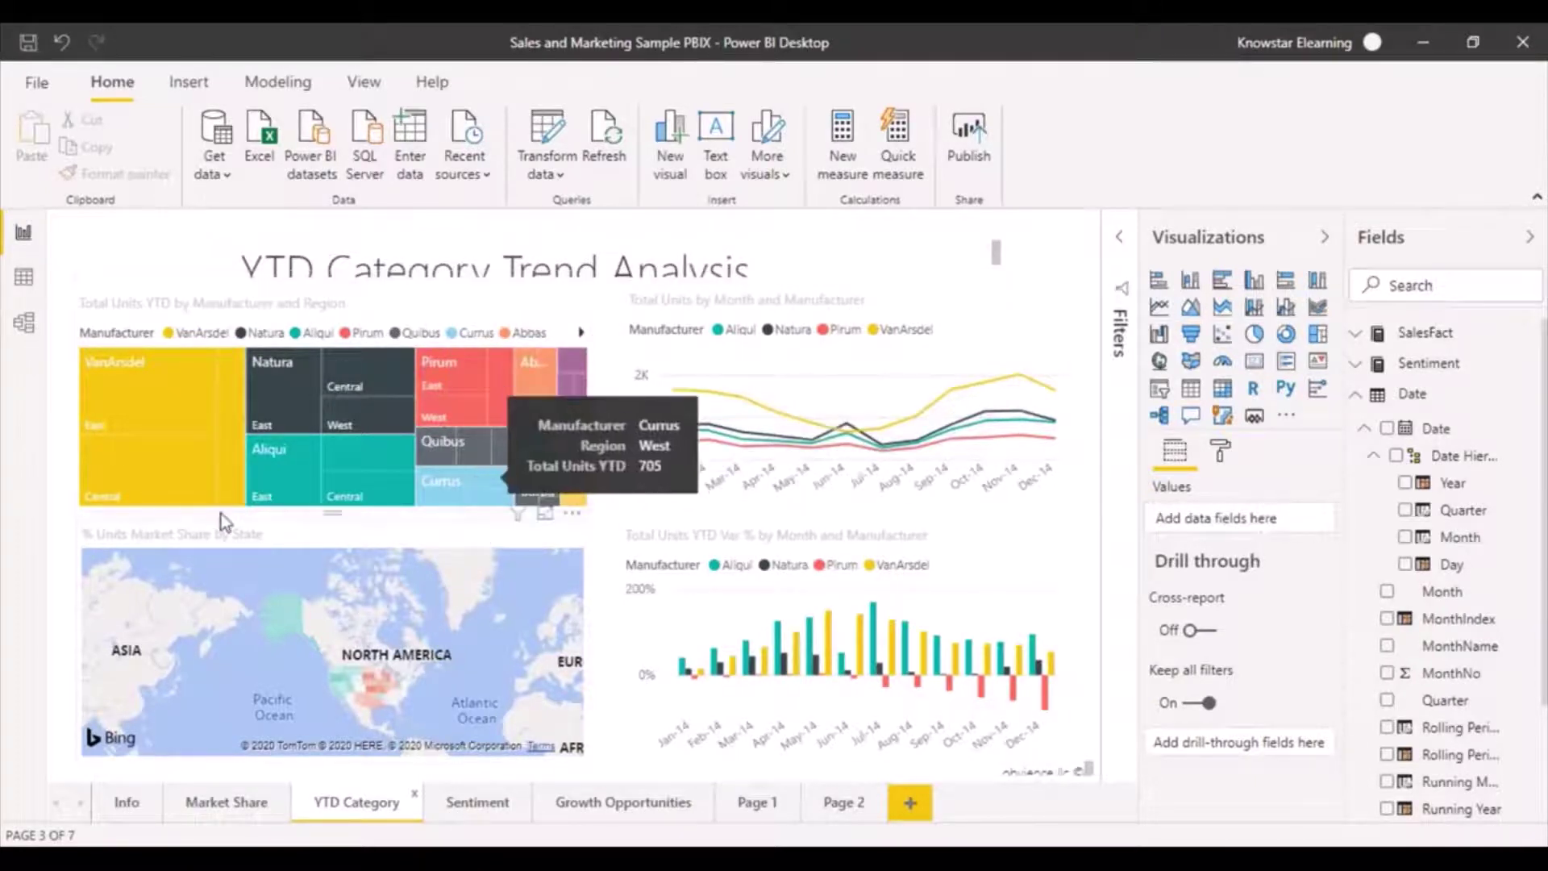
Cross-filter the page from the treemap with VanArsdel East, VanArsdel Central, two Aliqui regions and Natura West in turn.
mouse_move(134, 396)
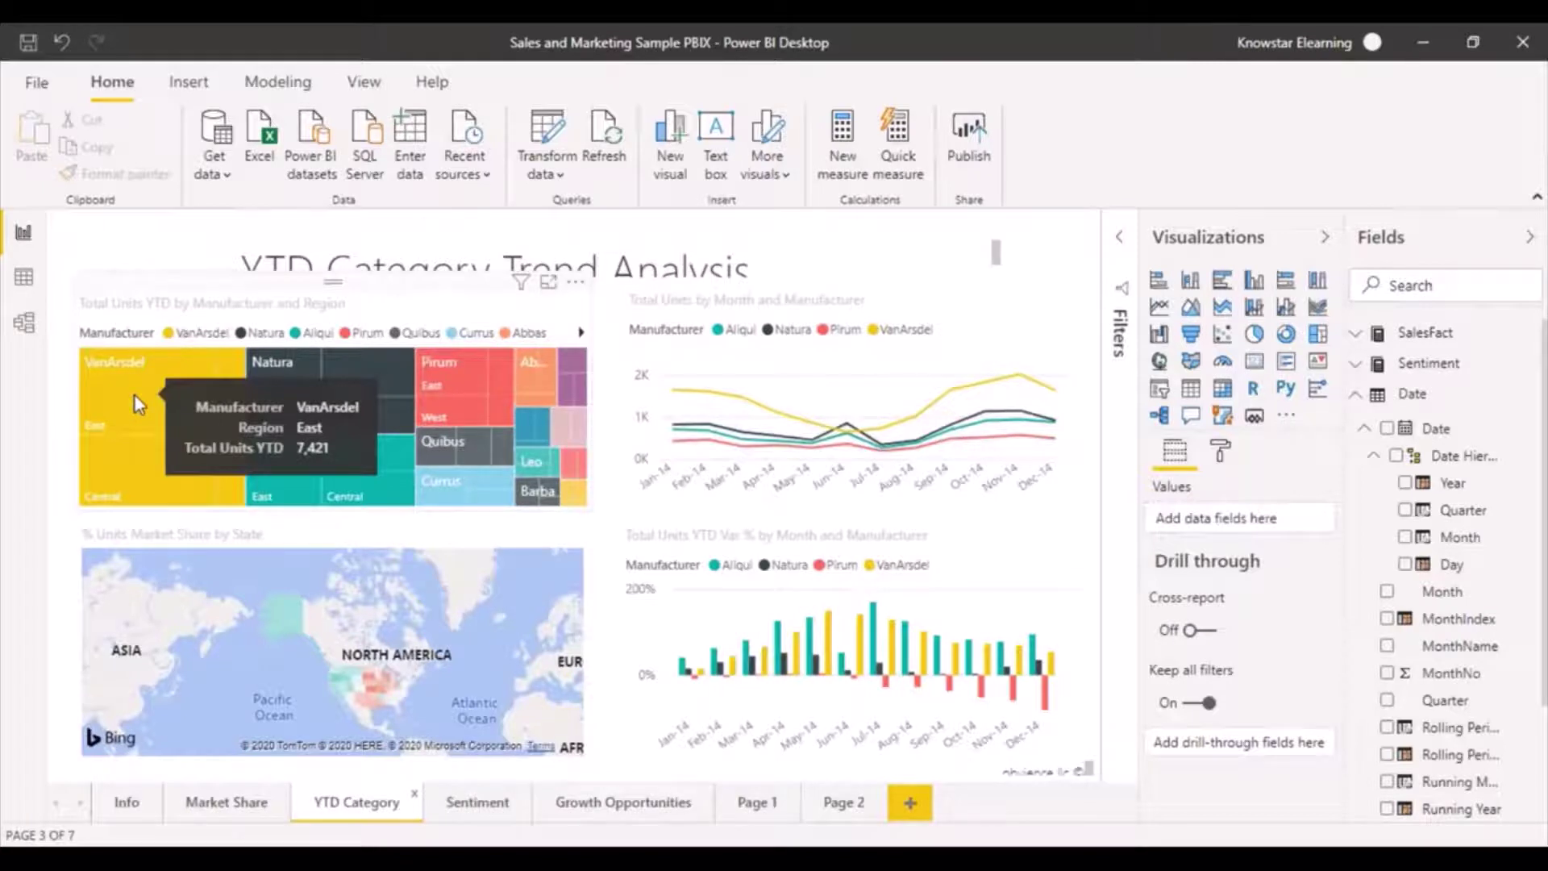
click(134, 395)
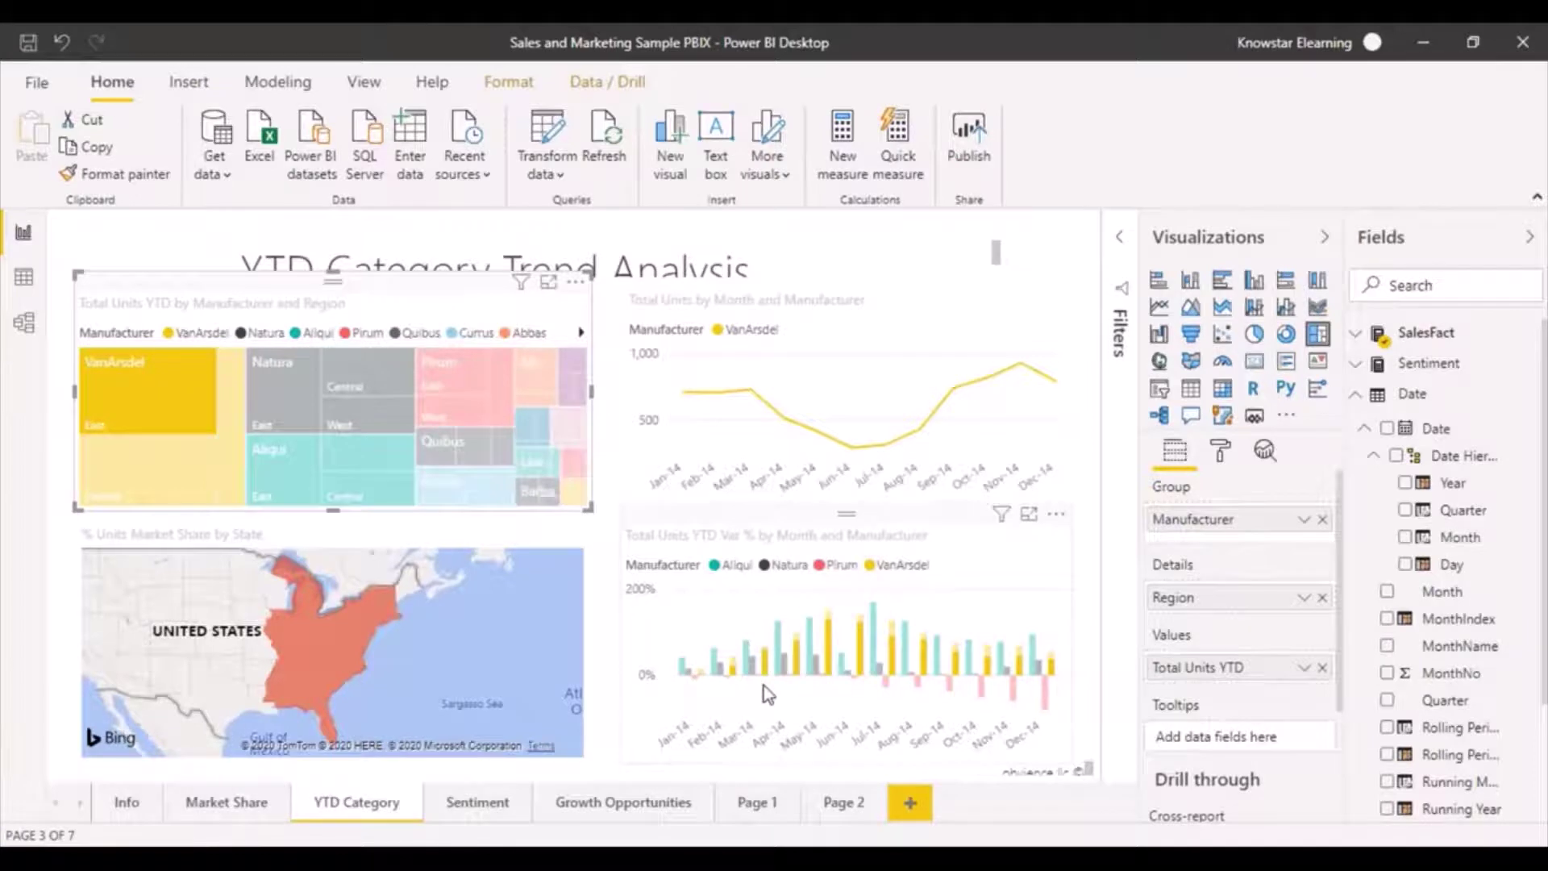
click(142, 460)
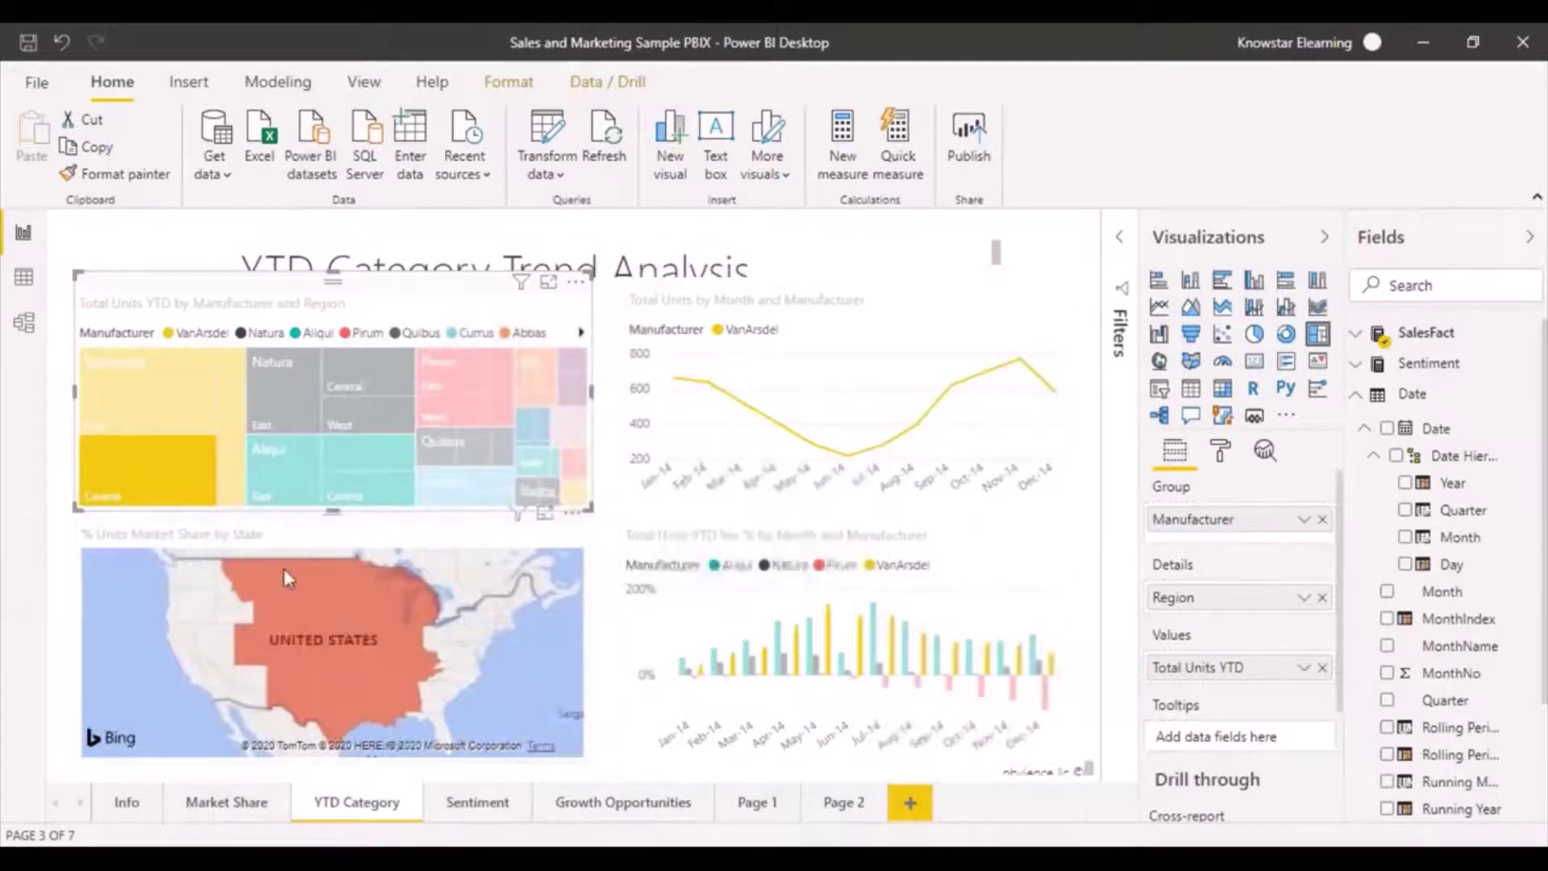
click(283, 462)
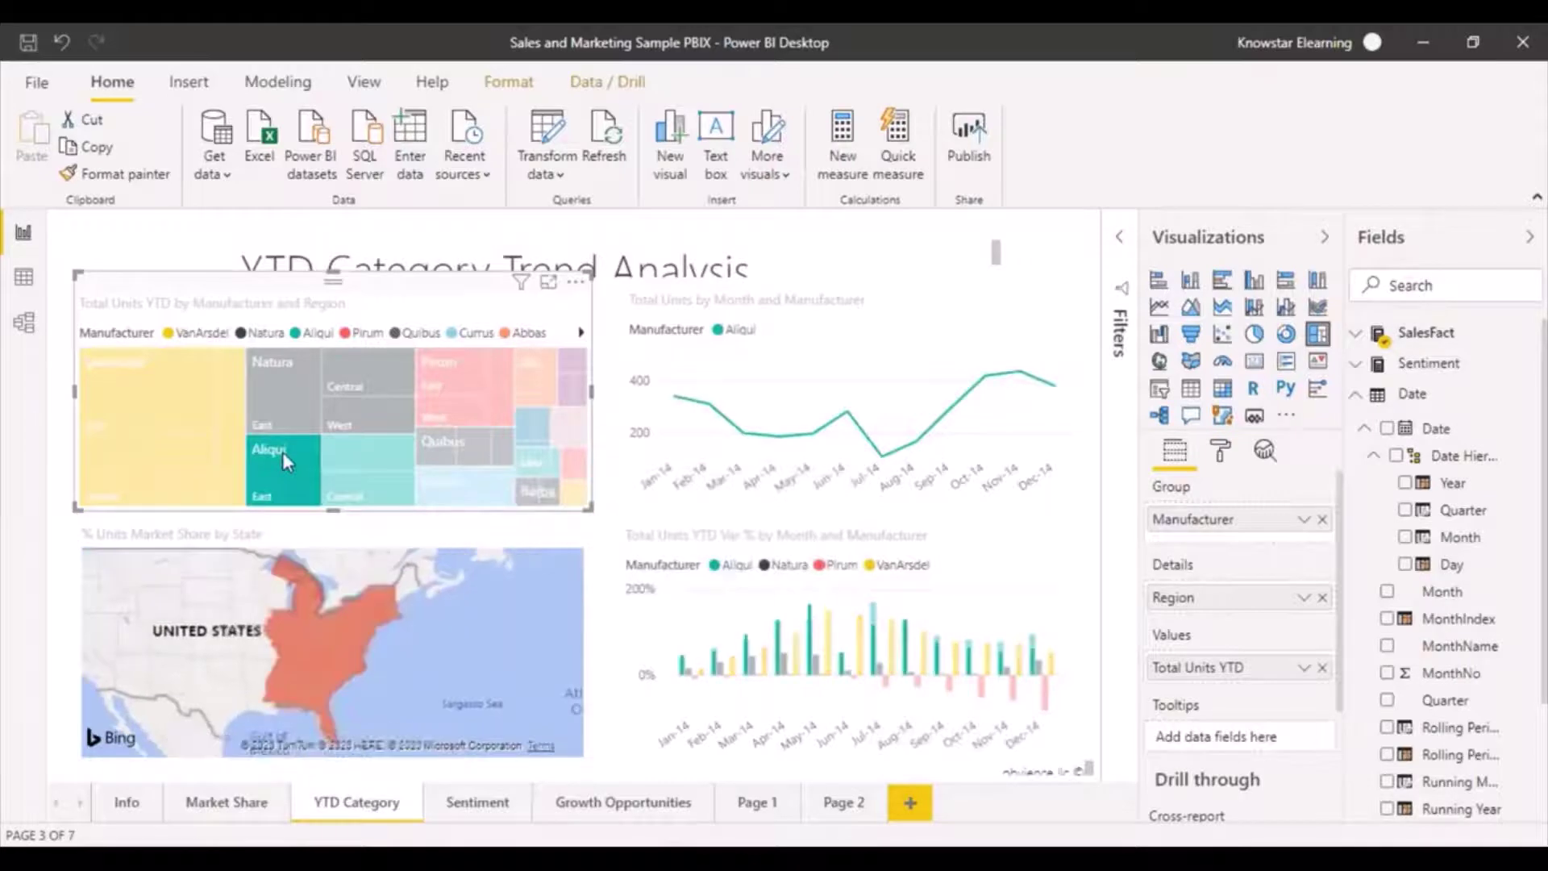
click(356, 465)
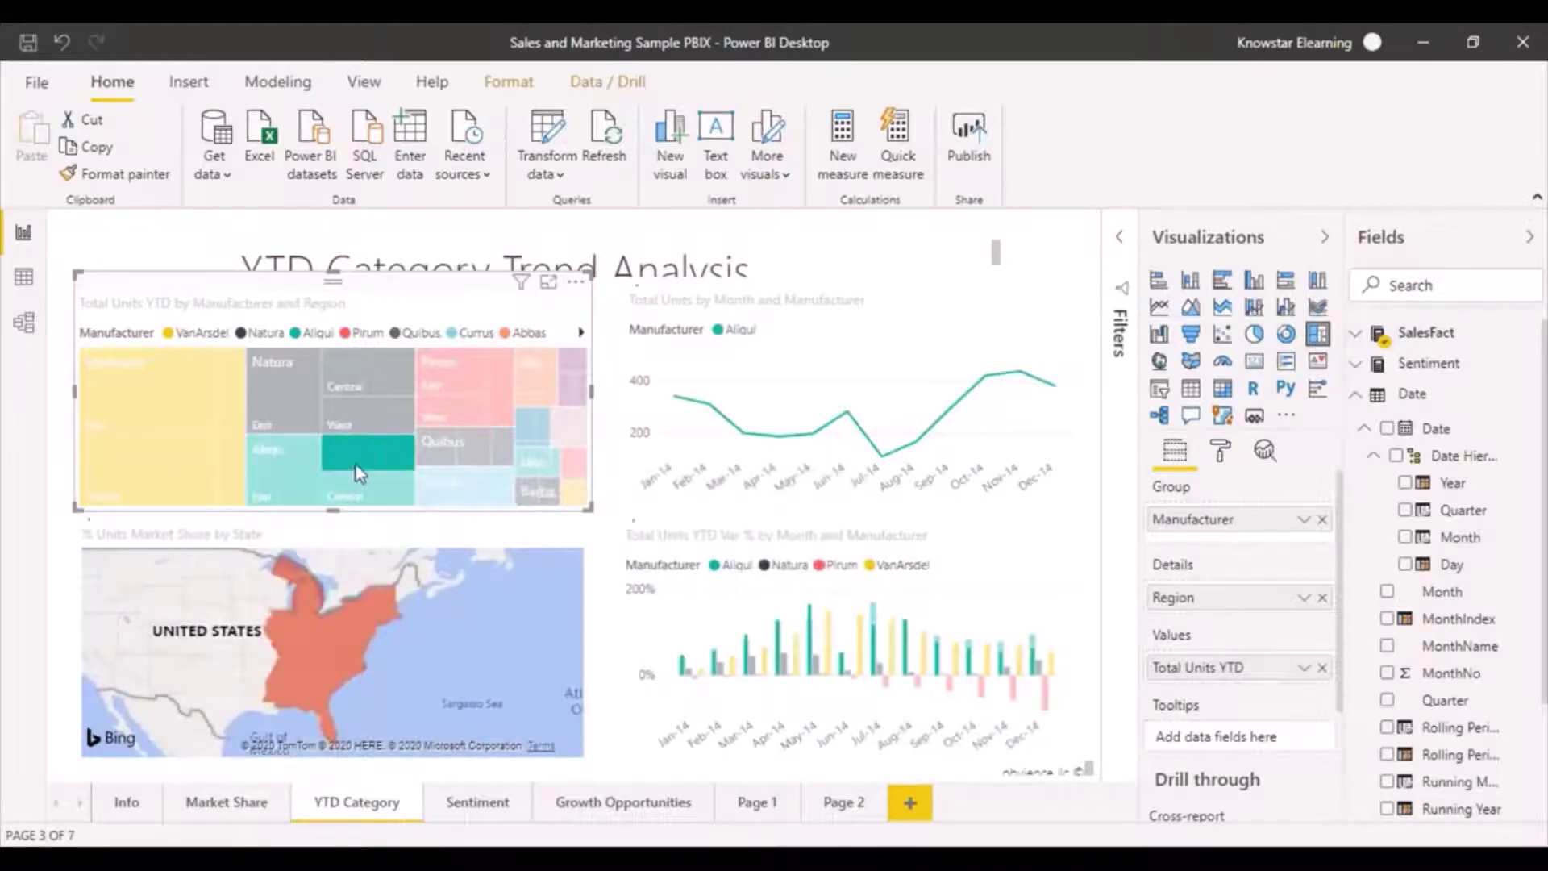
click(364, 413)
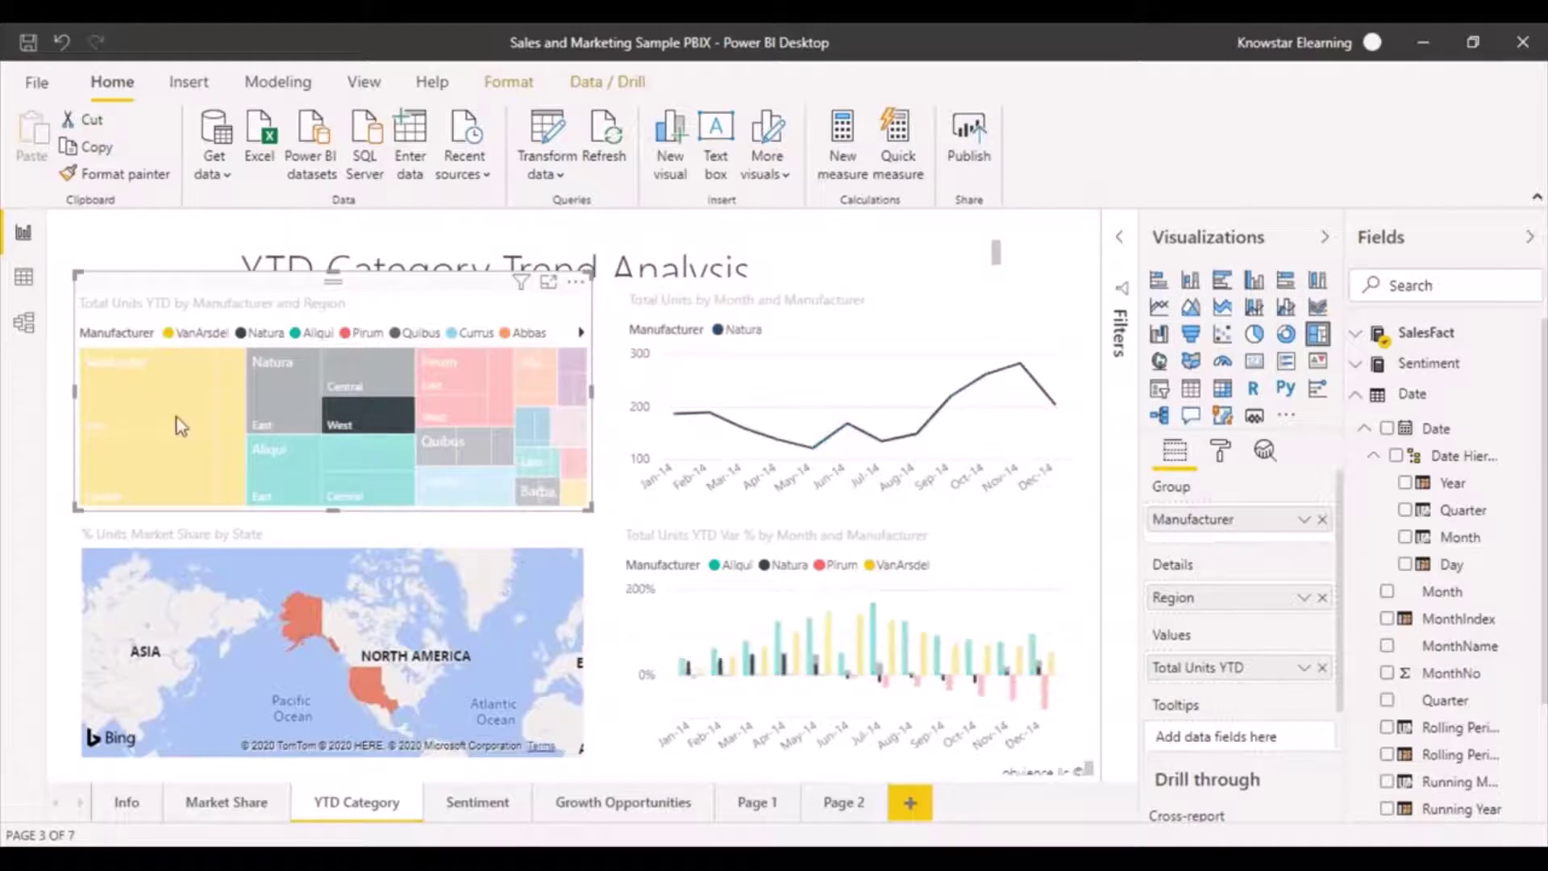
Cross-filter the page with VanArsdel East in the treemap, clear the selection and examine the unfiltered visuals.
mouse_move(175, 417)
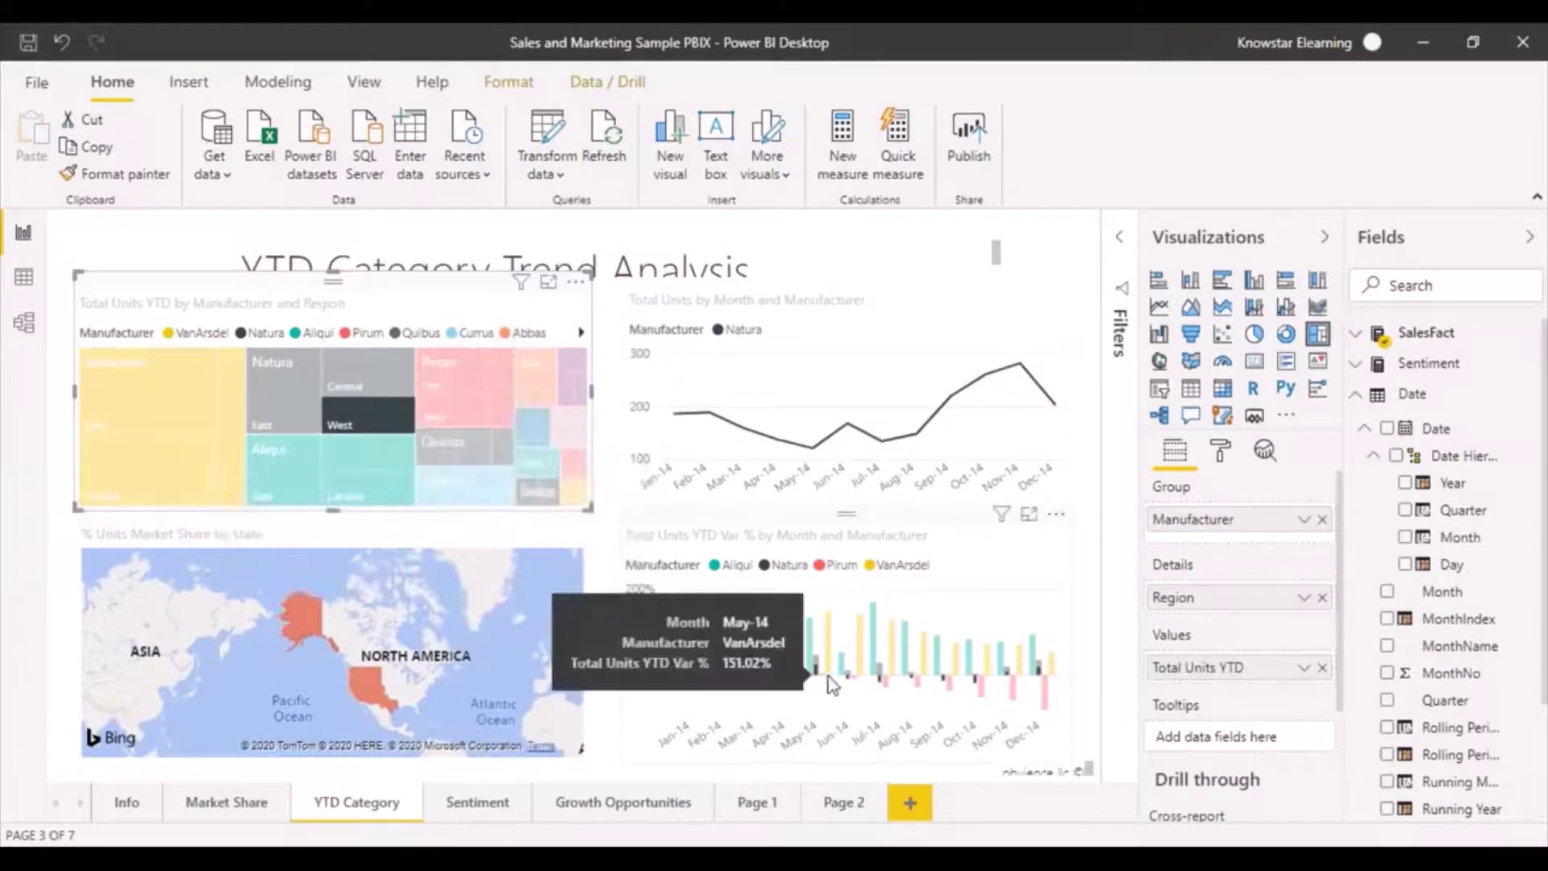
mouse_move(404, 492)
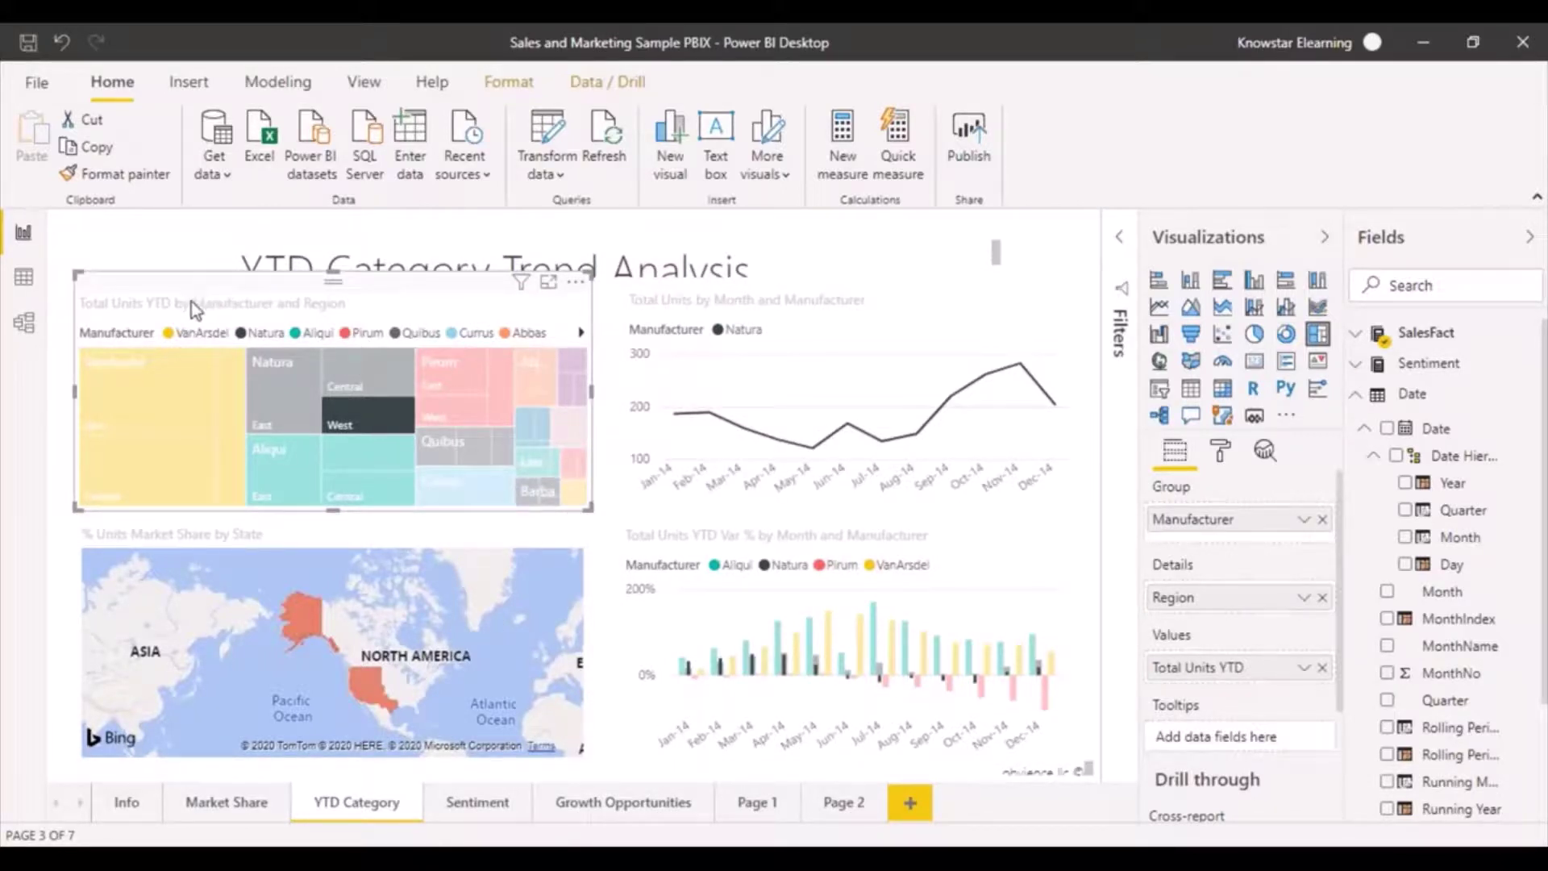
click(153, 369)
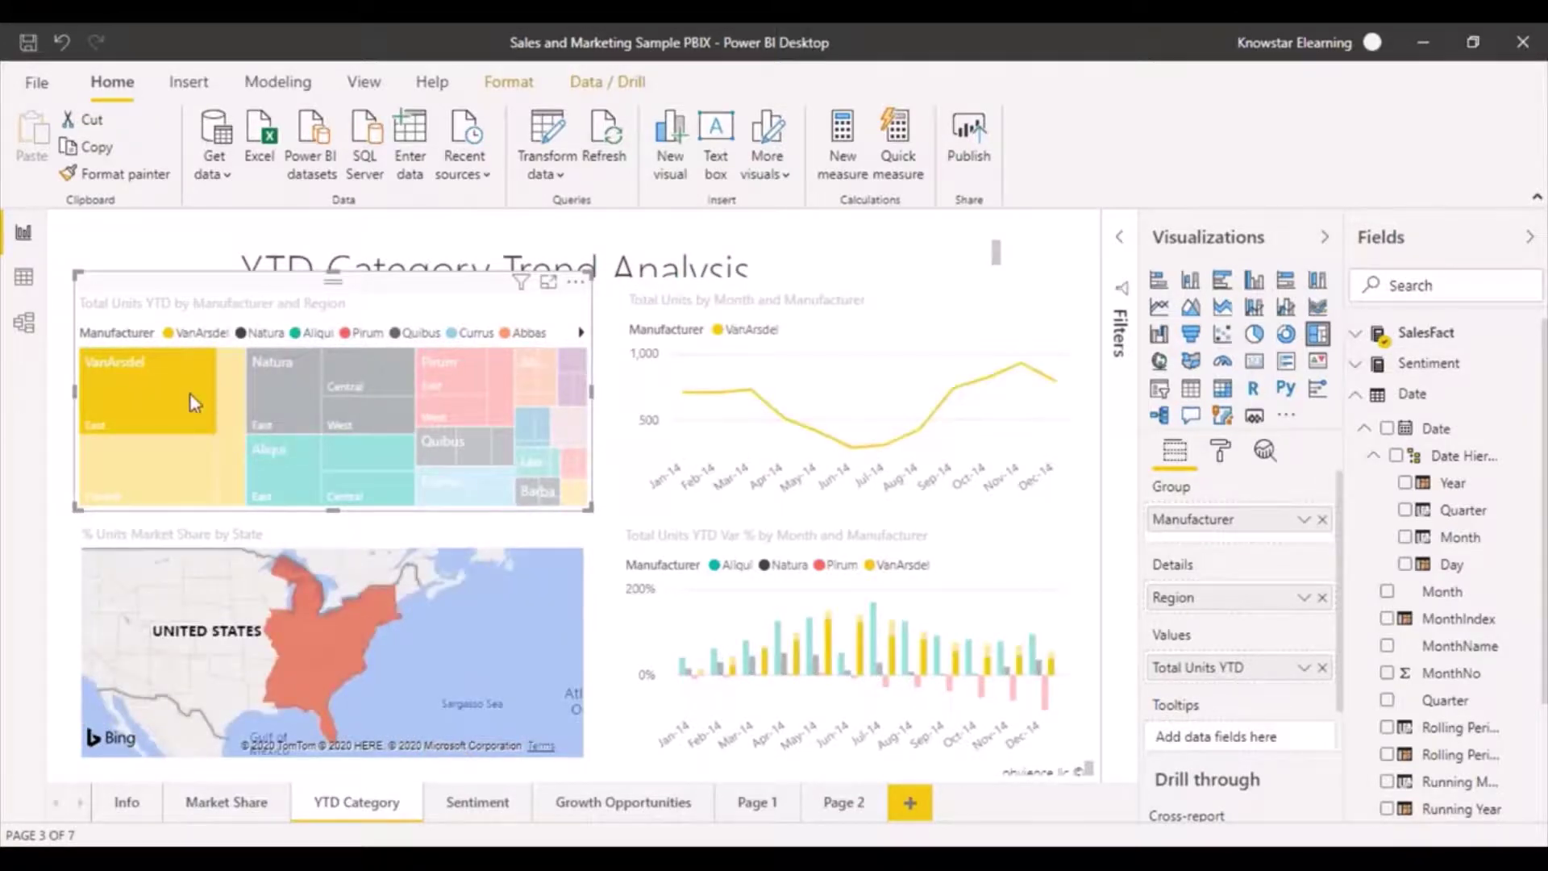
click(129, 386)
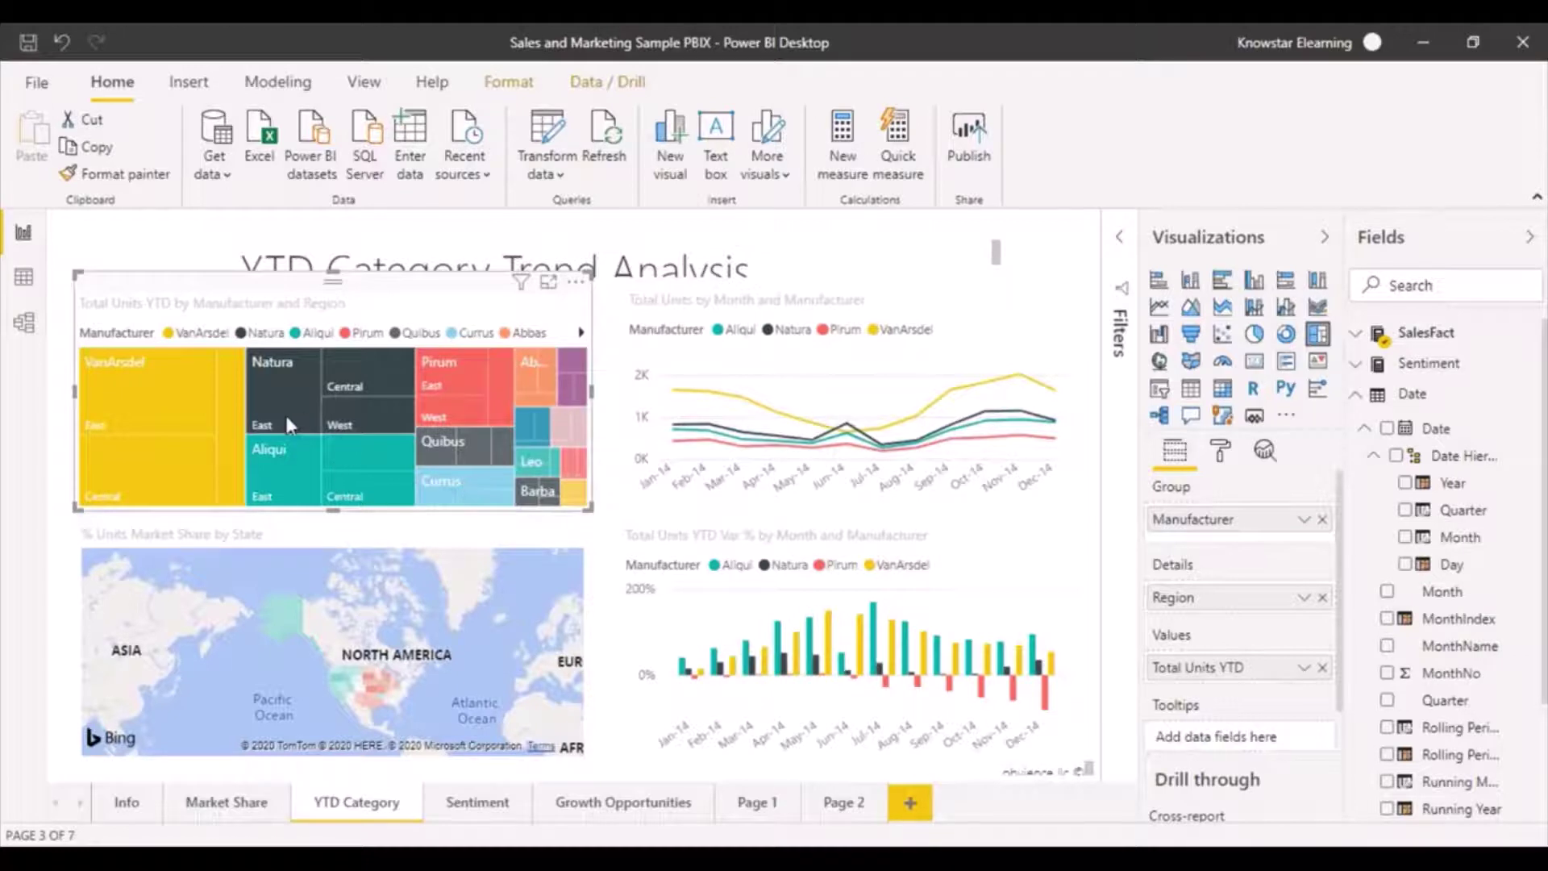
mouse_move(277, 419)
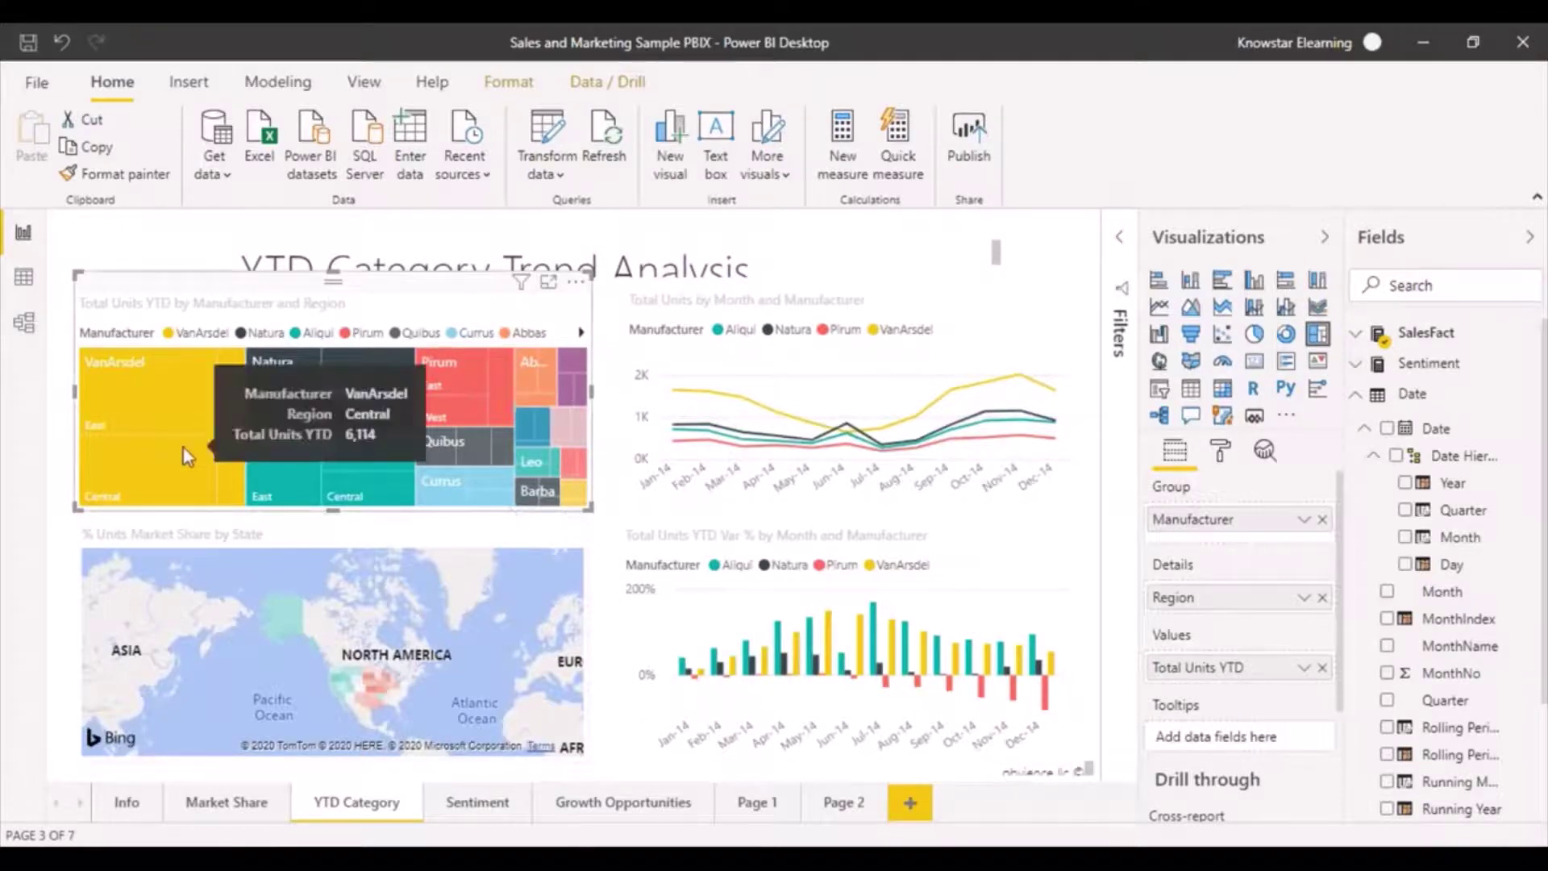
mouse_move(791, 442)
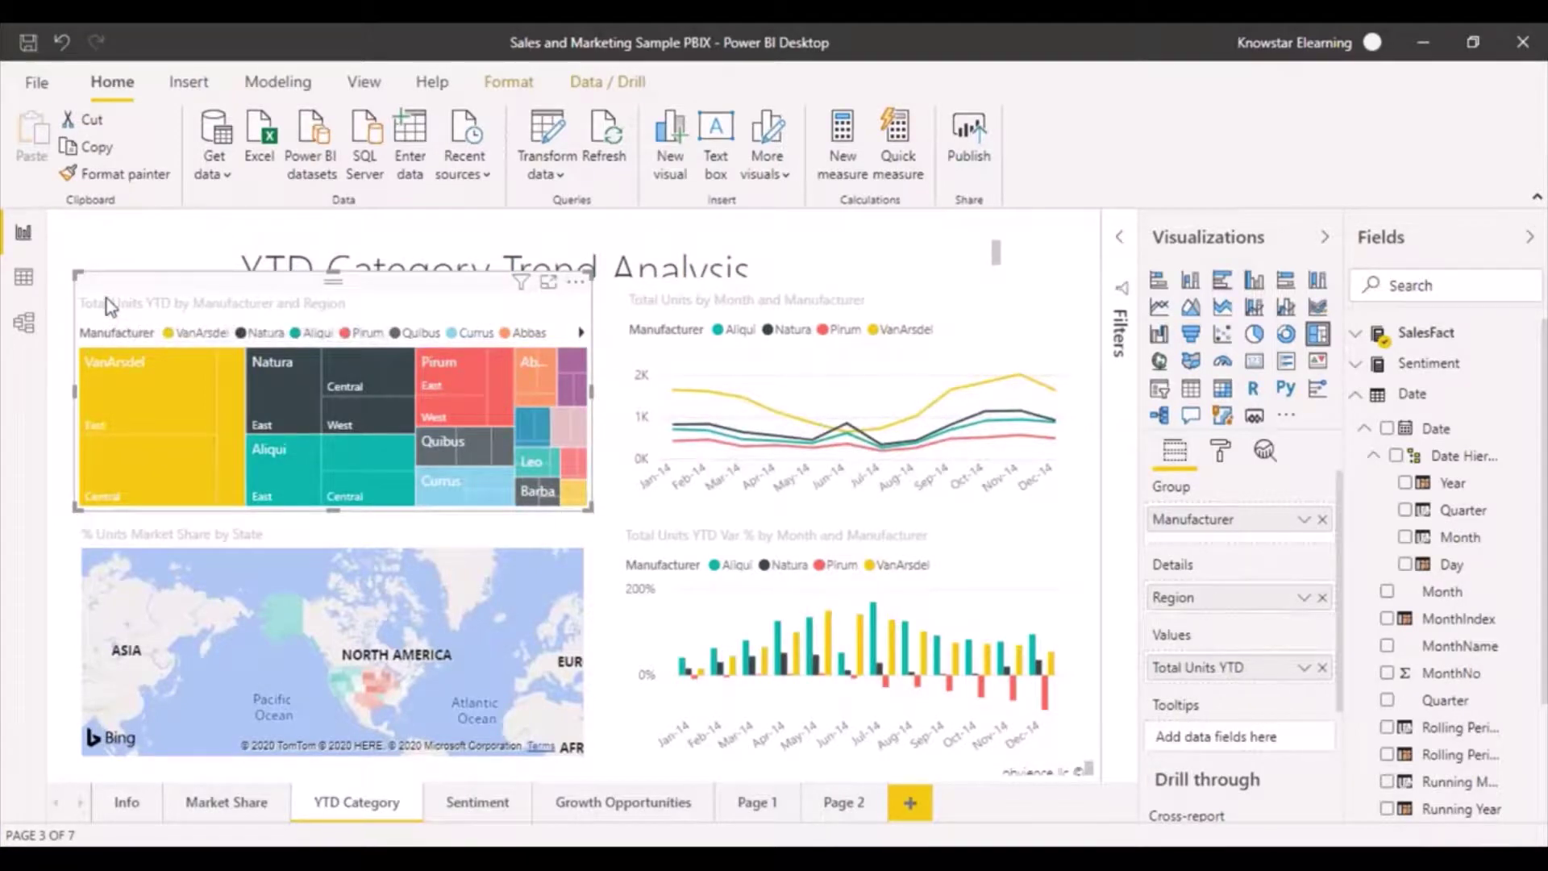
Turn on interaction editing for the YTD Category visuals and inspect the interaction options offered from the treemap and the state map.
click(509, 82)
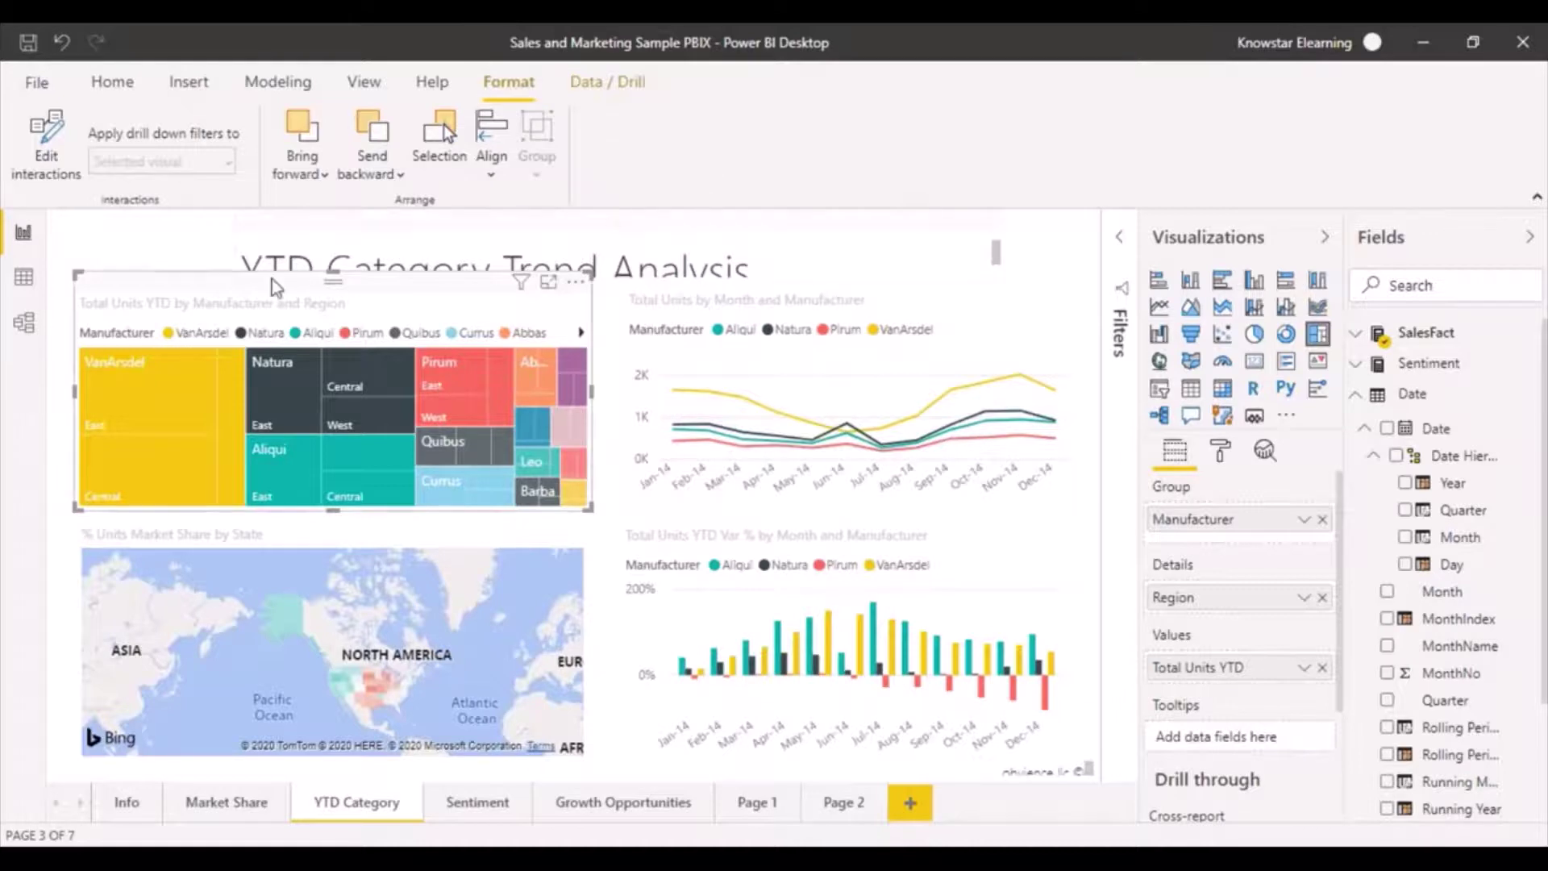
click(49, 162)
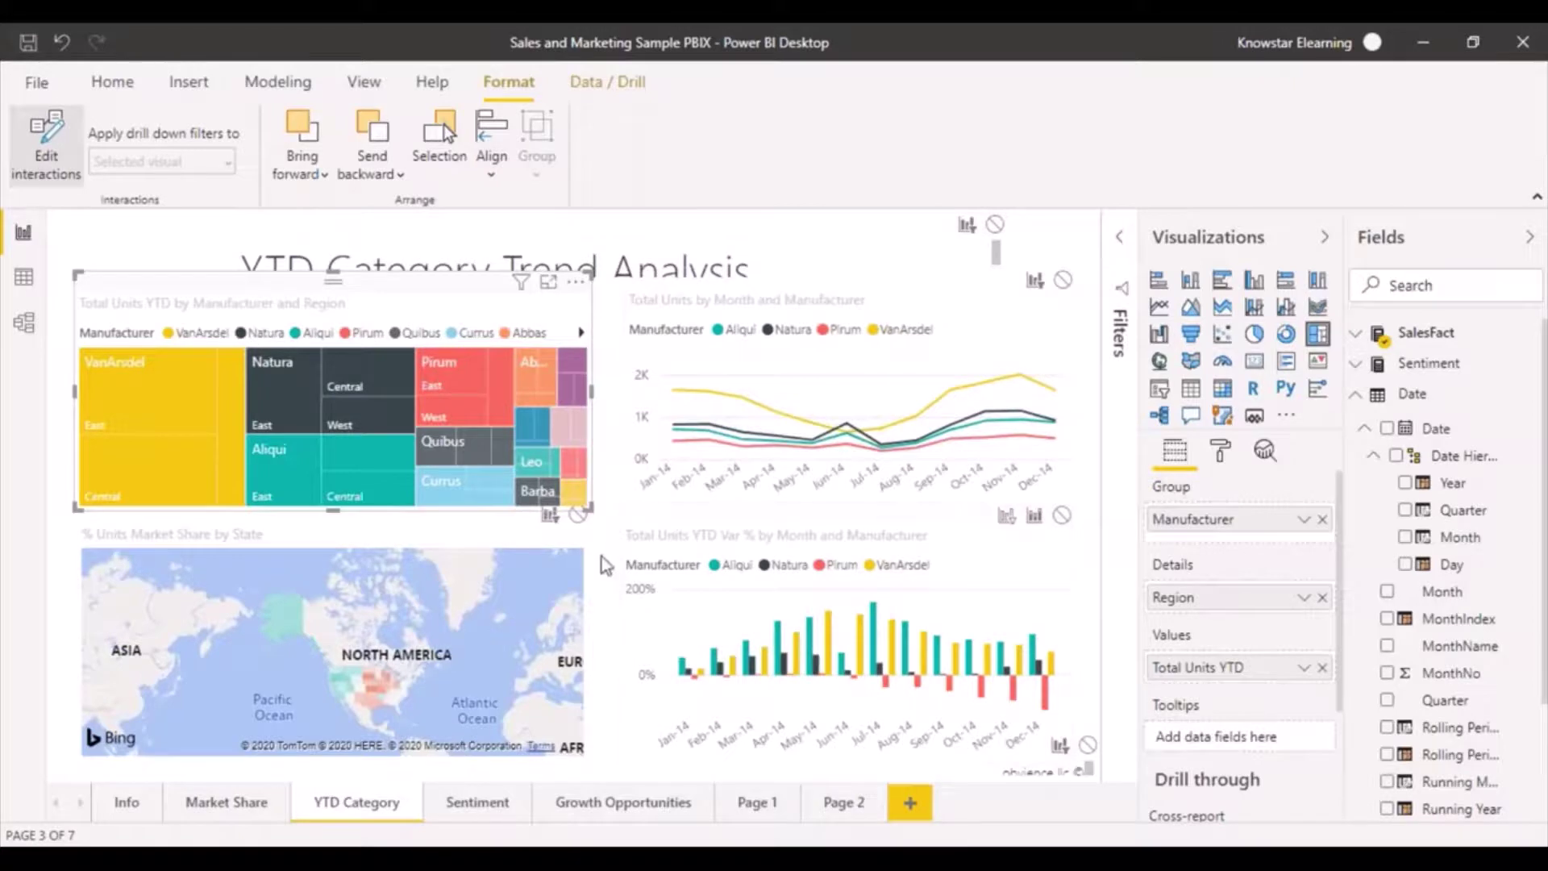
click(576, 553)
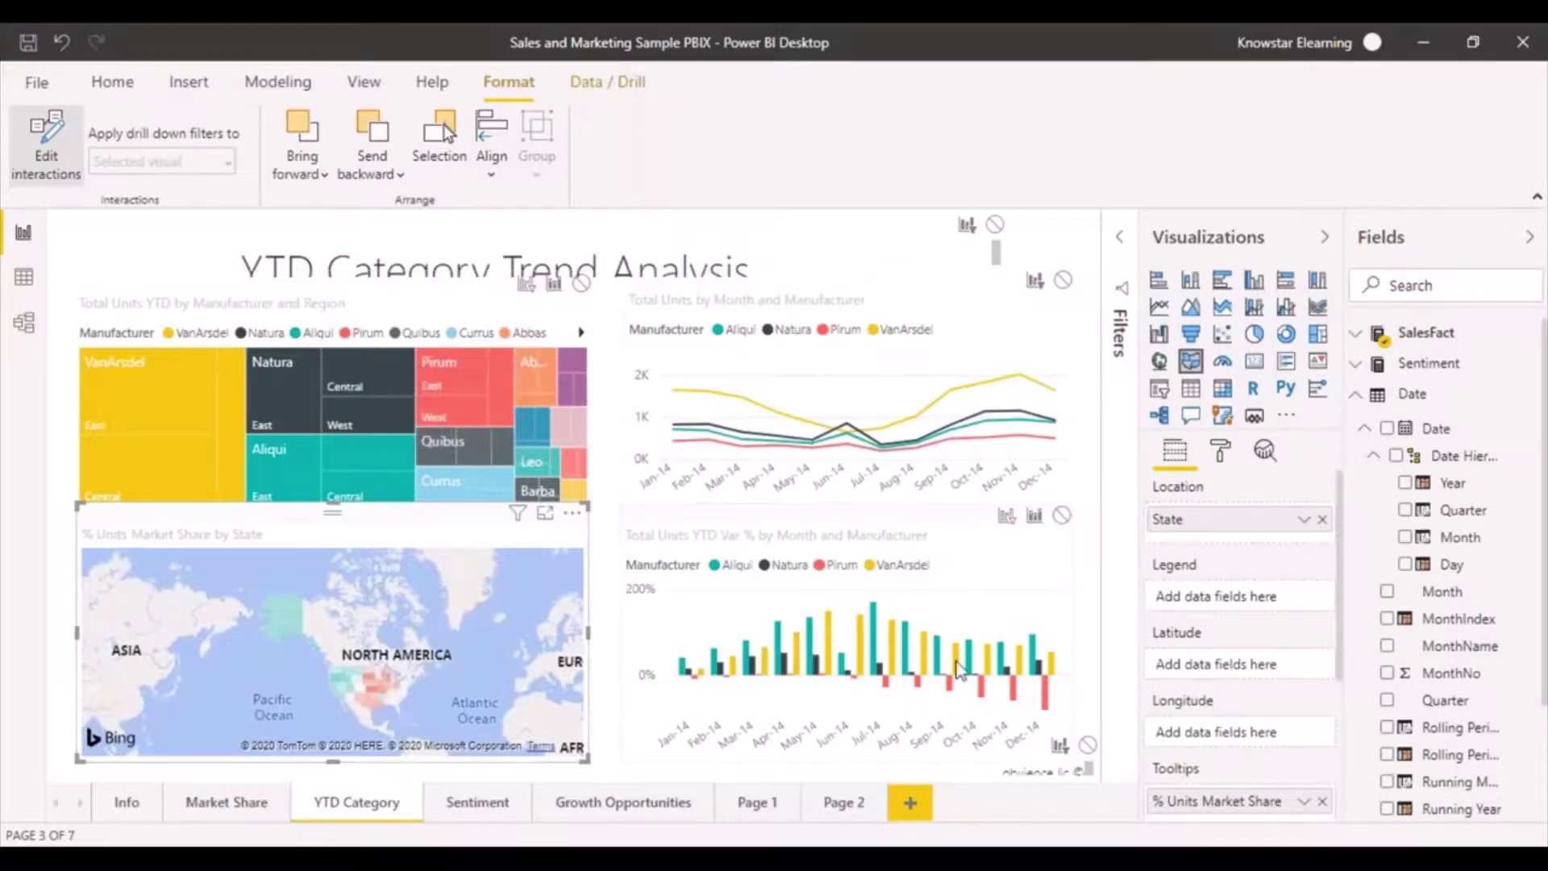
mouse_move(958, 668)
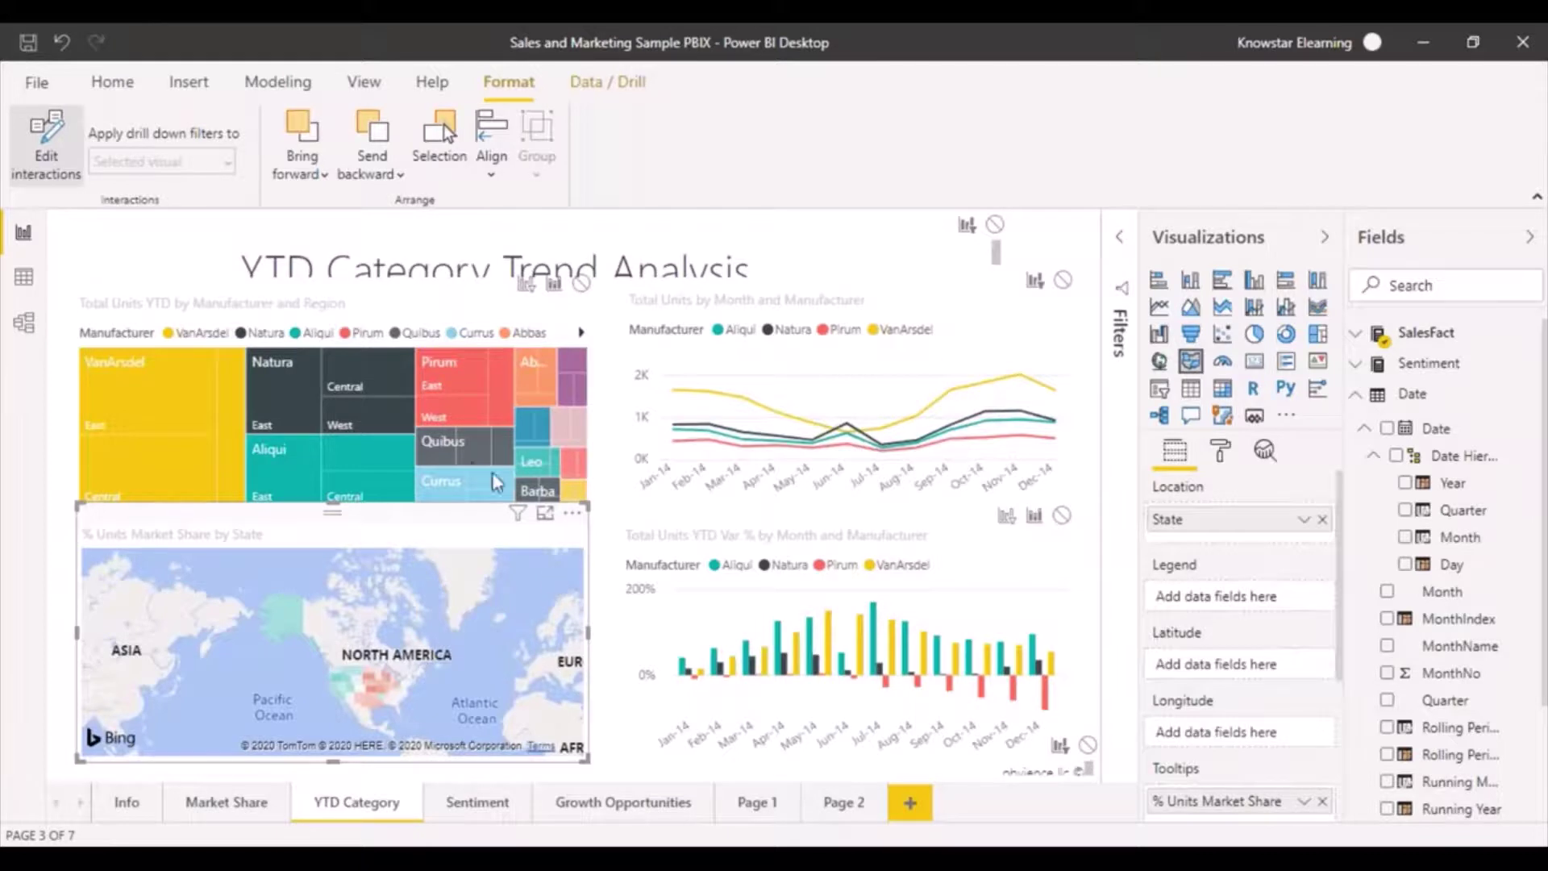
Cross-filter from the Aliqui tile above Central in the treemap and set its interaction with the Total Units by Month line chart to None.
click(365, 445)
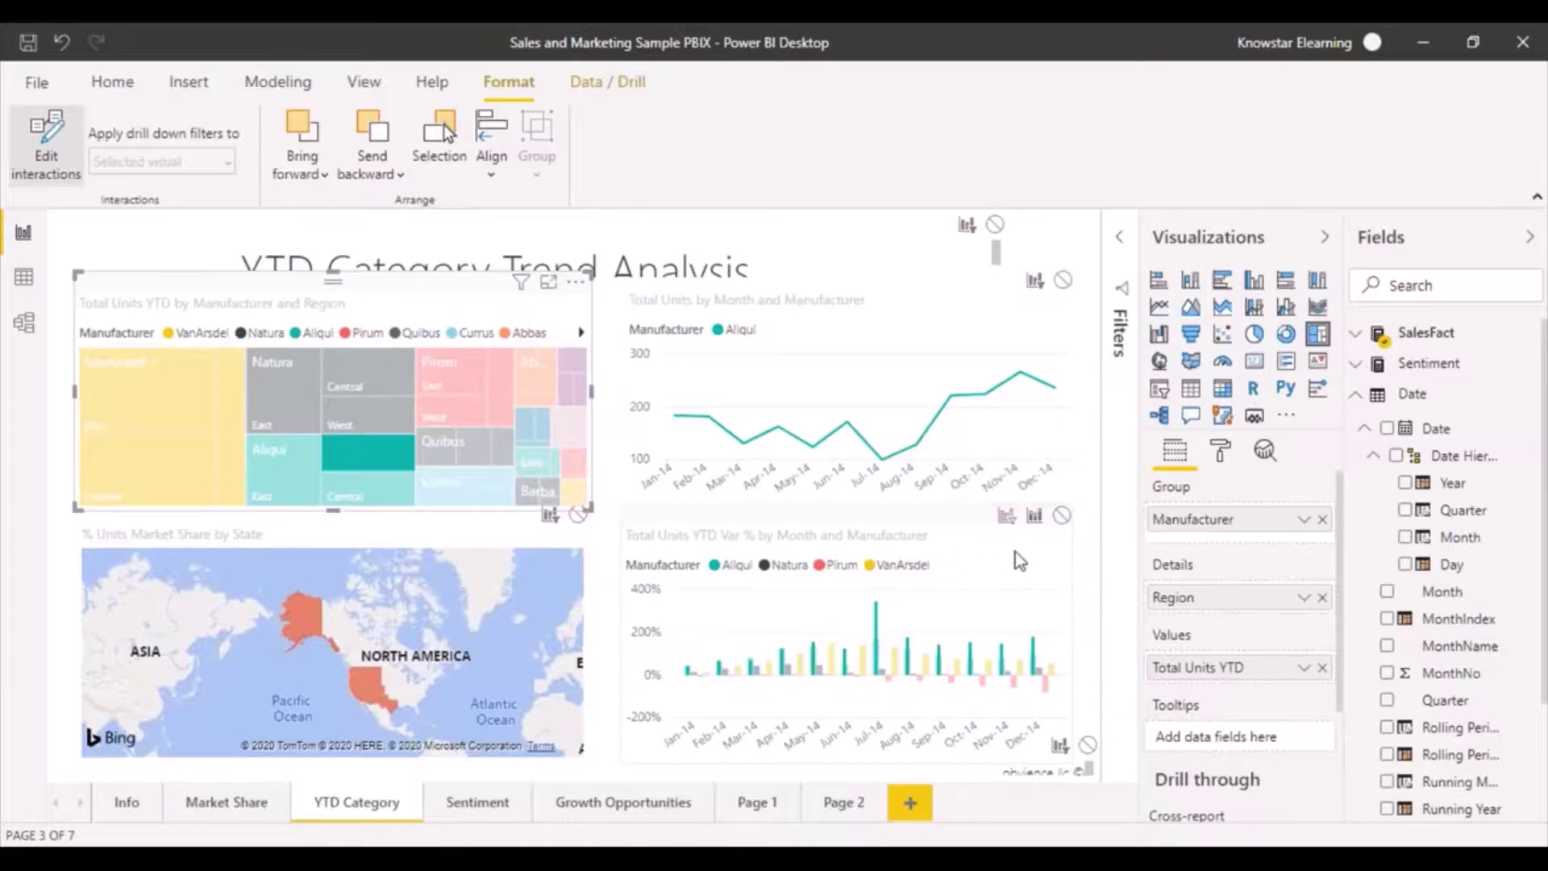
mouse_move(510, 400)
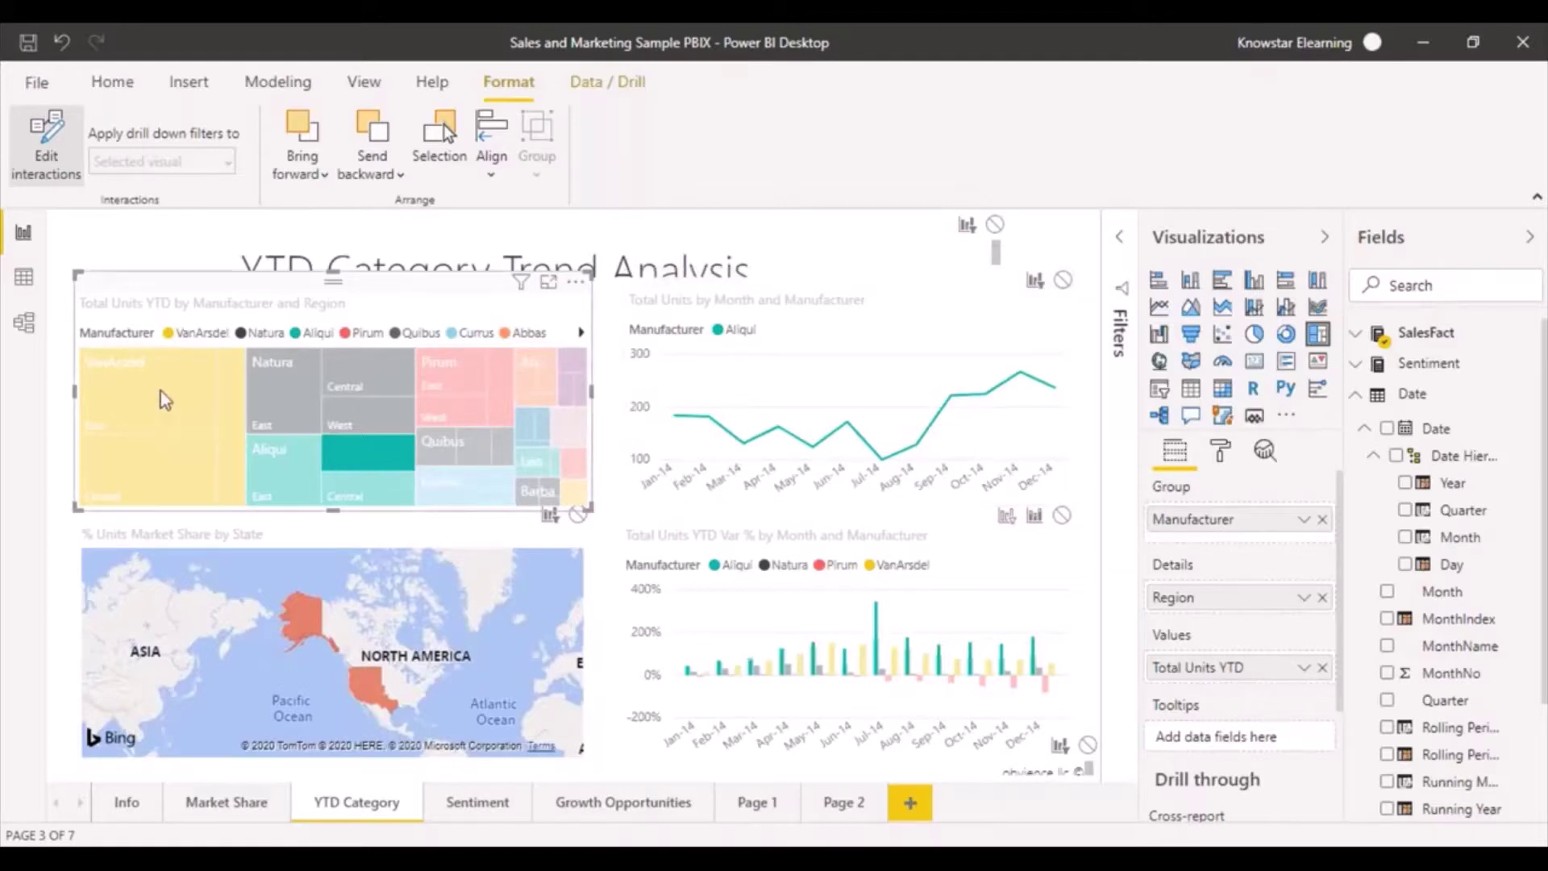
mouse_move(161, 393)
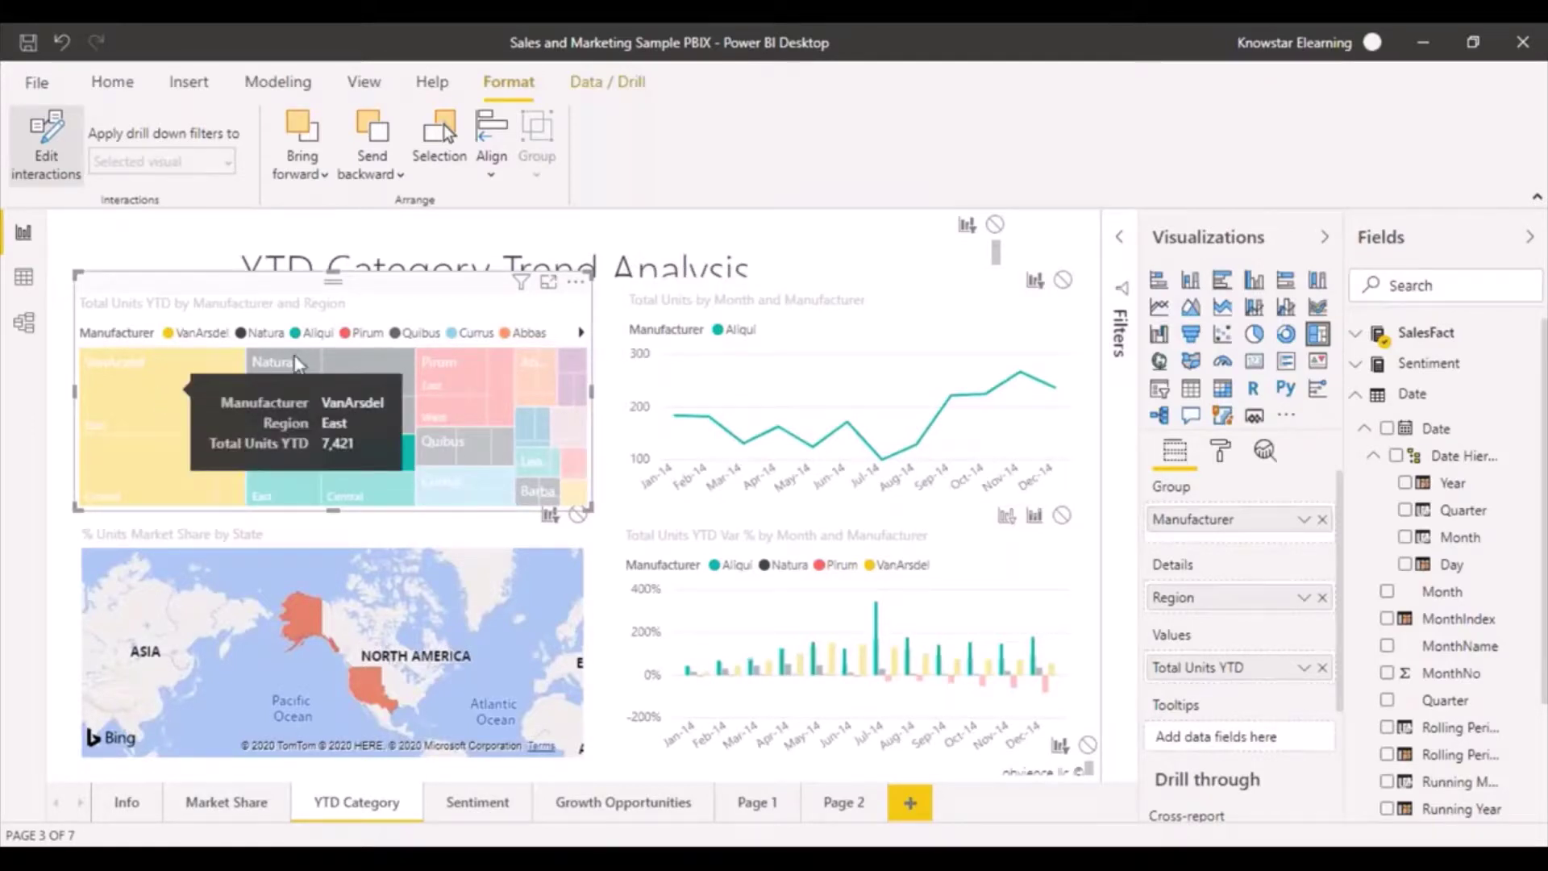
click(1063, 282)
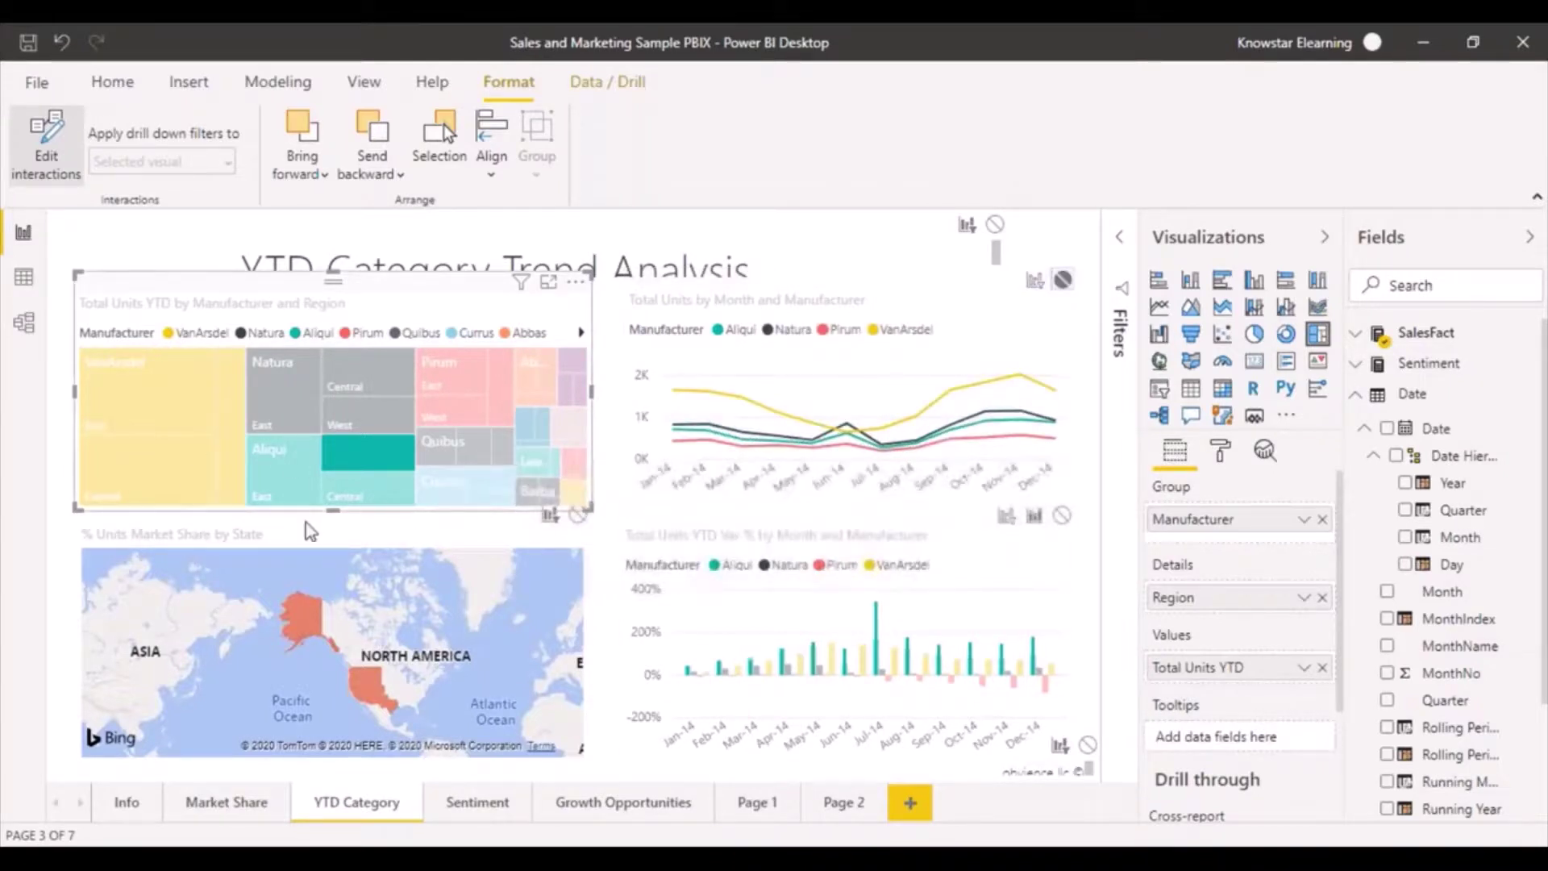
mouse_move(260, 423)
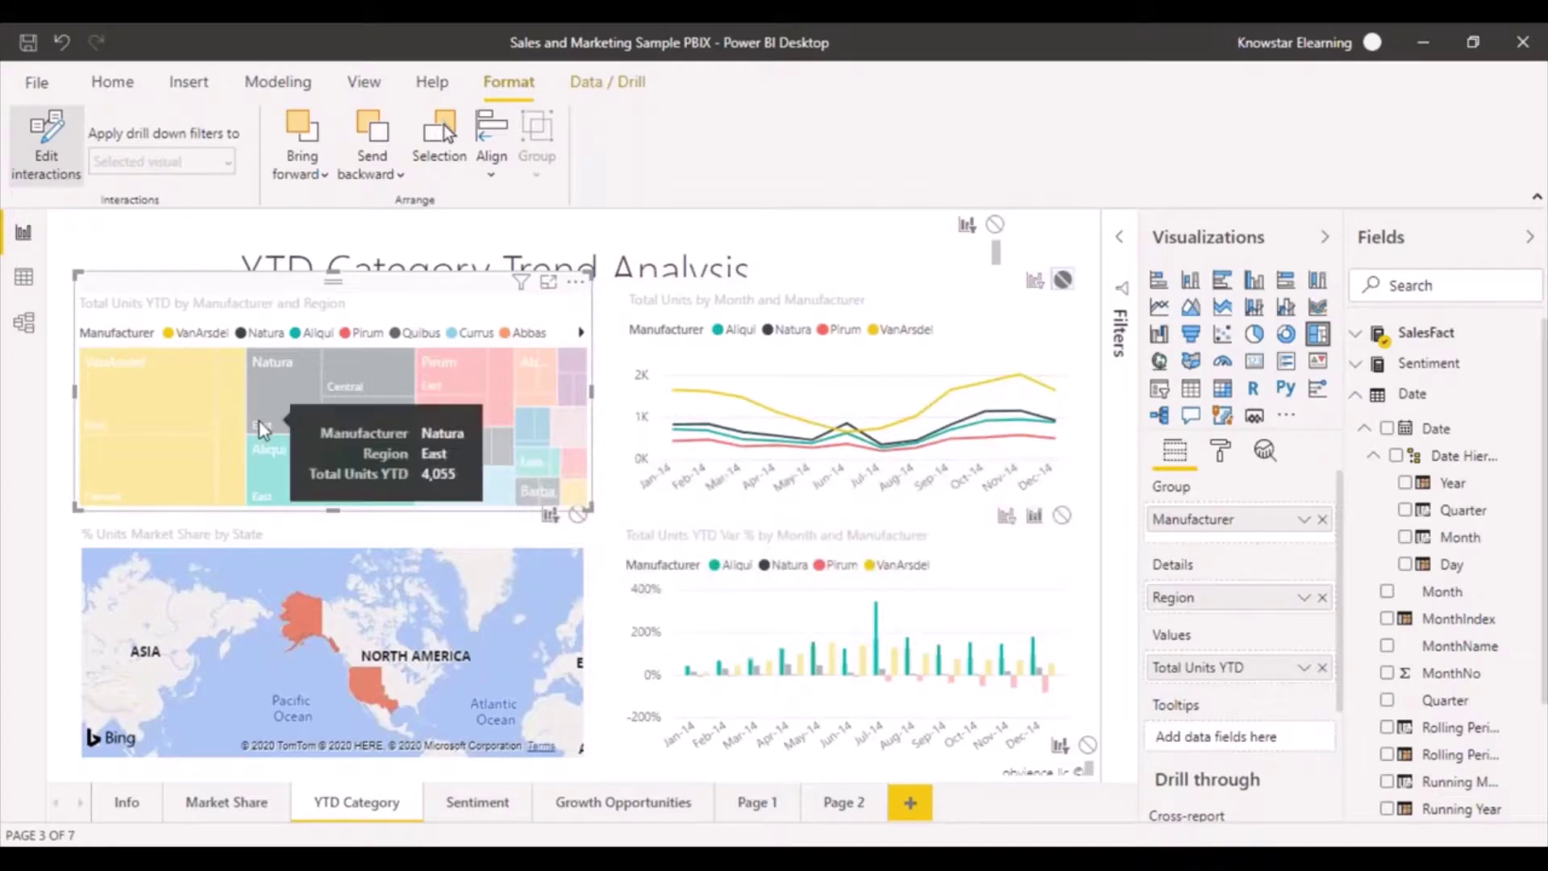
mouse_move(833, 440)
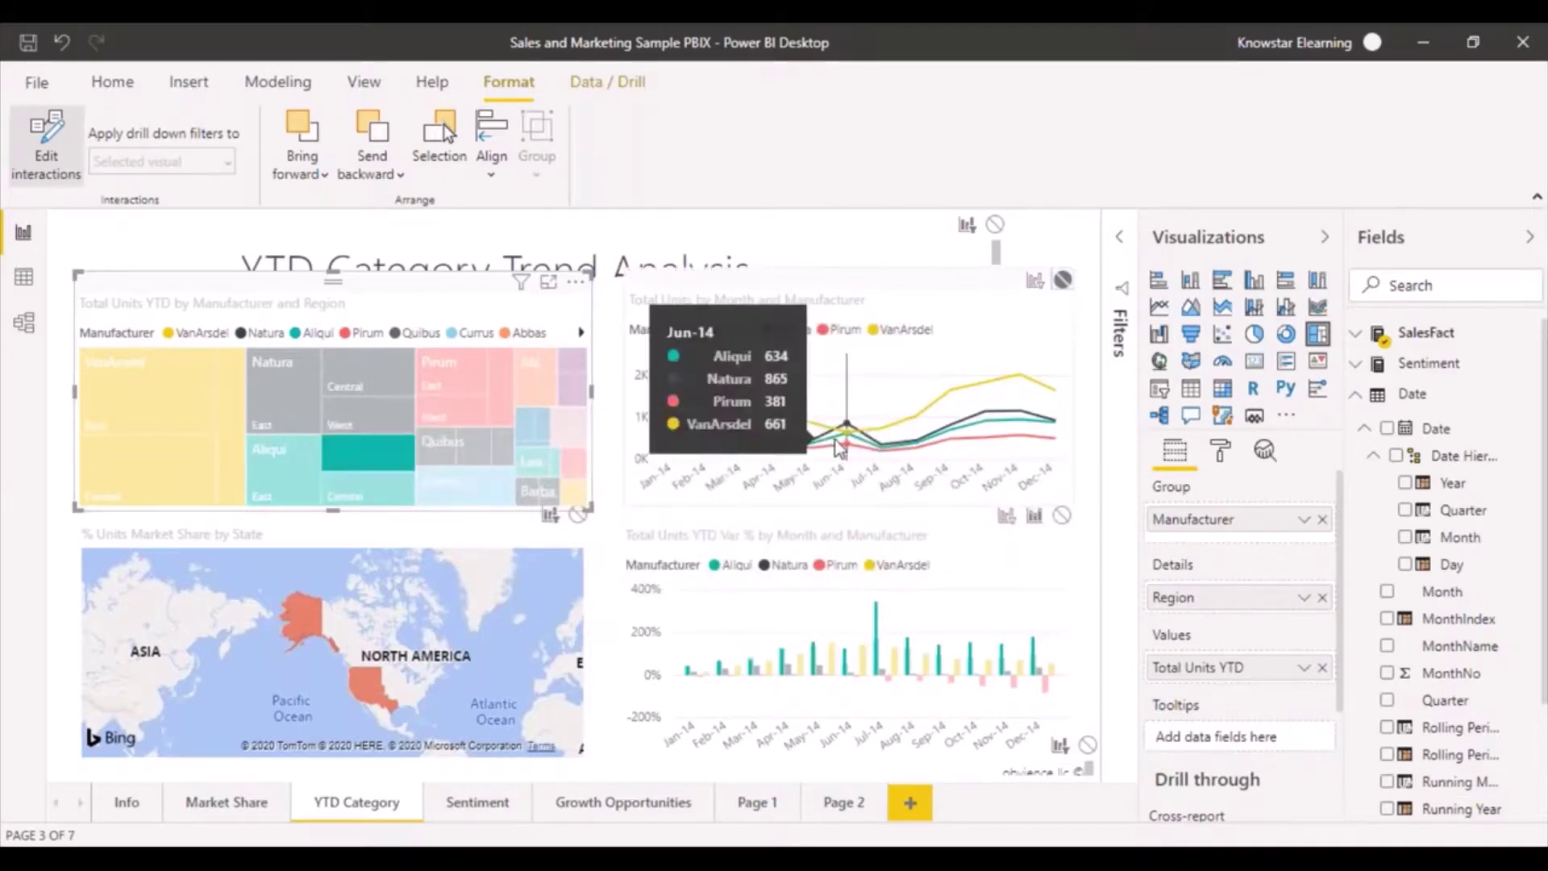
click(1063, 283)
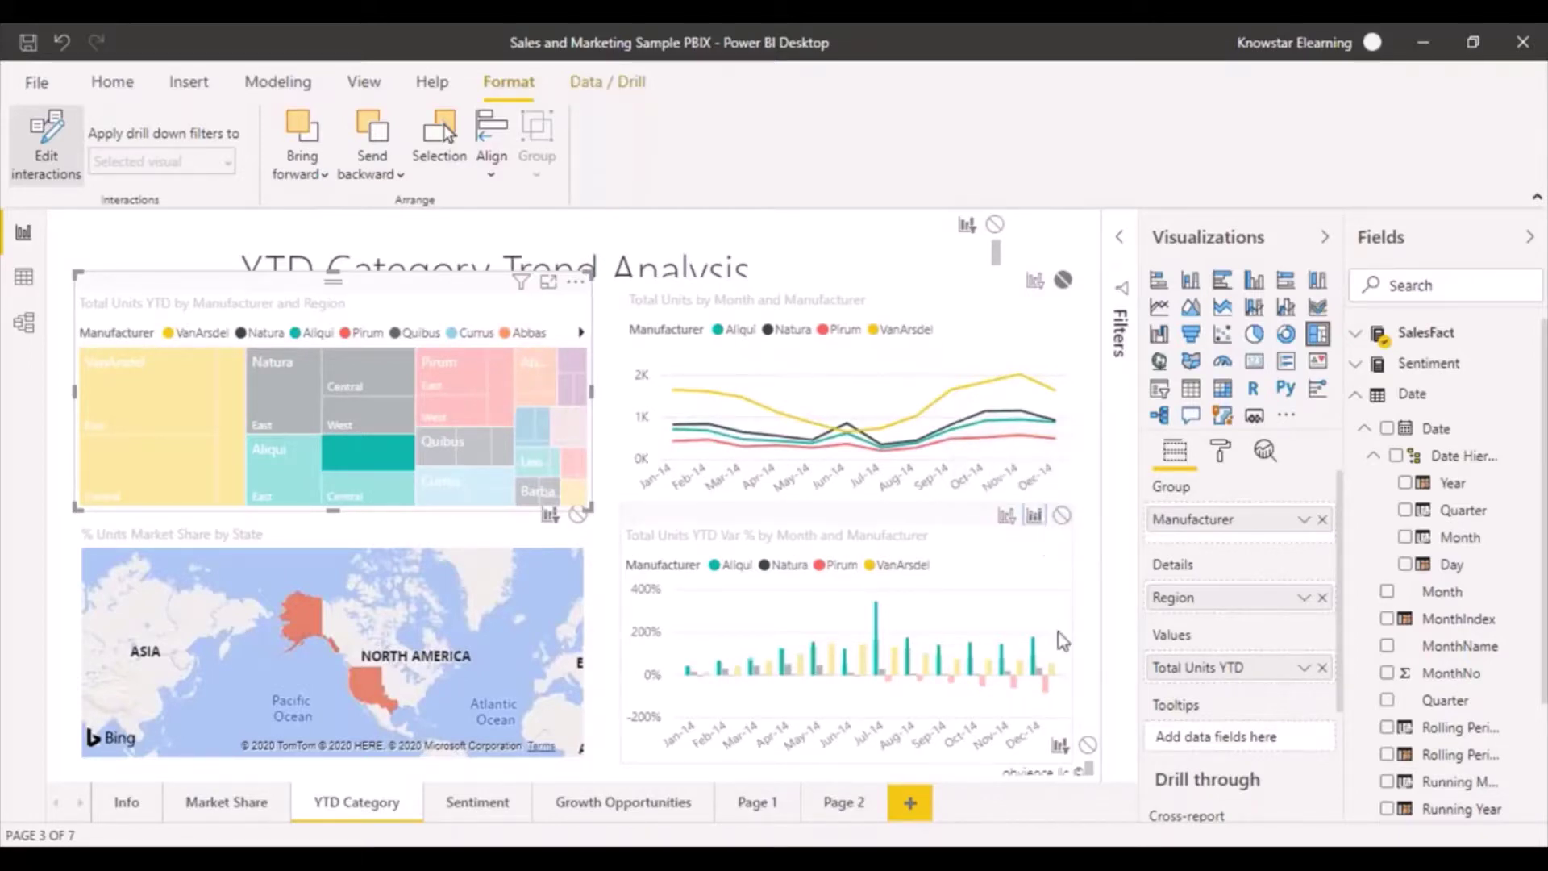
Cross-filter the page with VanArsdel East in the treemap and compare the line chart with the highlighted Total Units YTD Var % columns.
click(1006, 520)
click(129, 234)
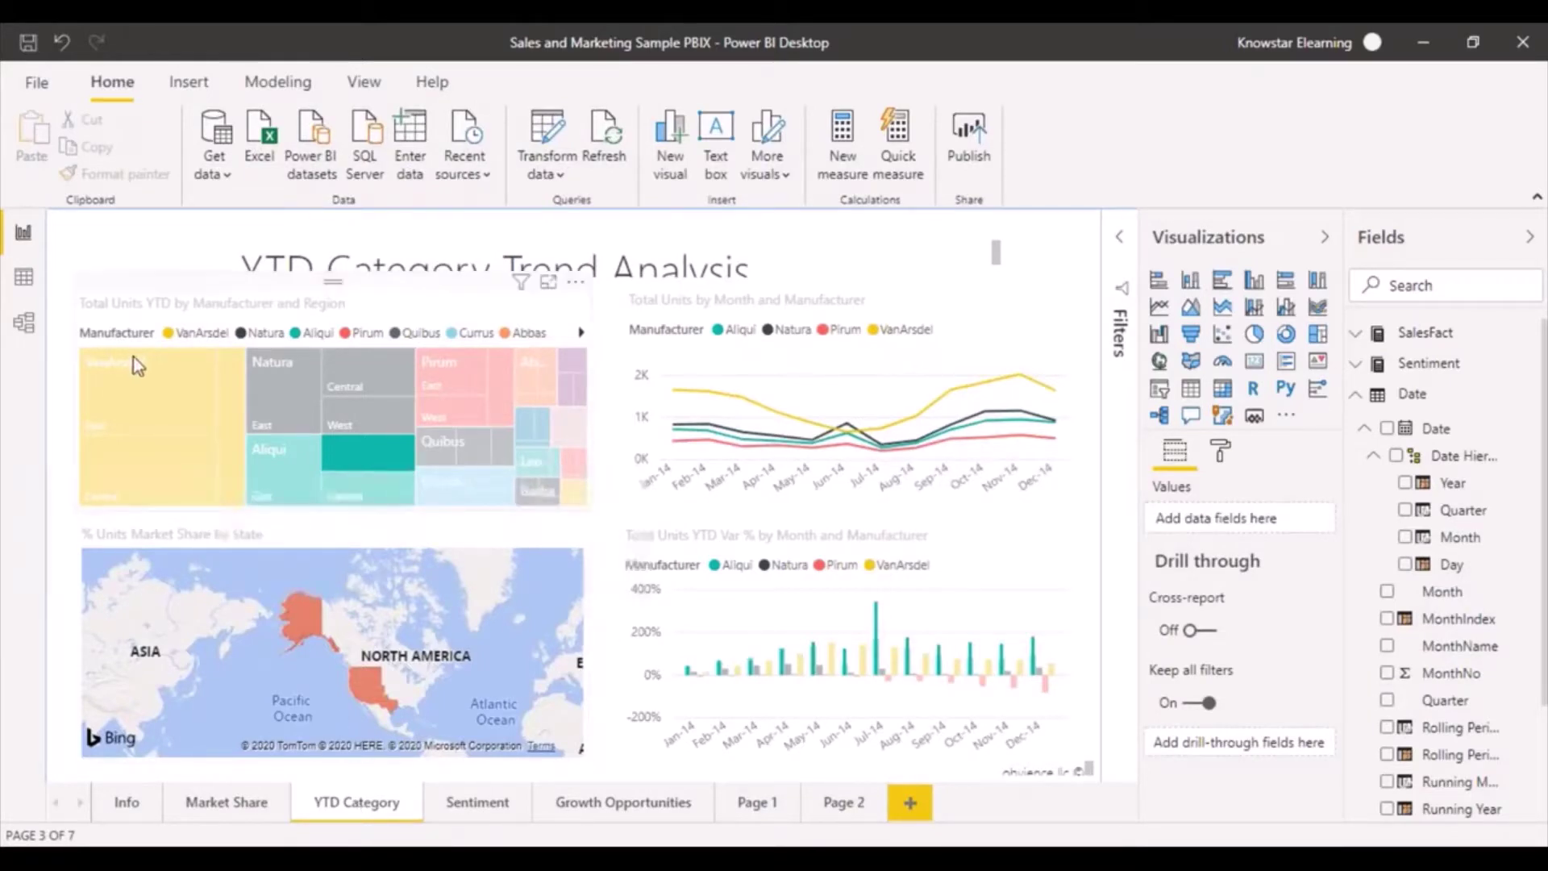
click(129, 394)
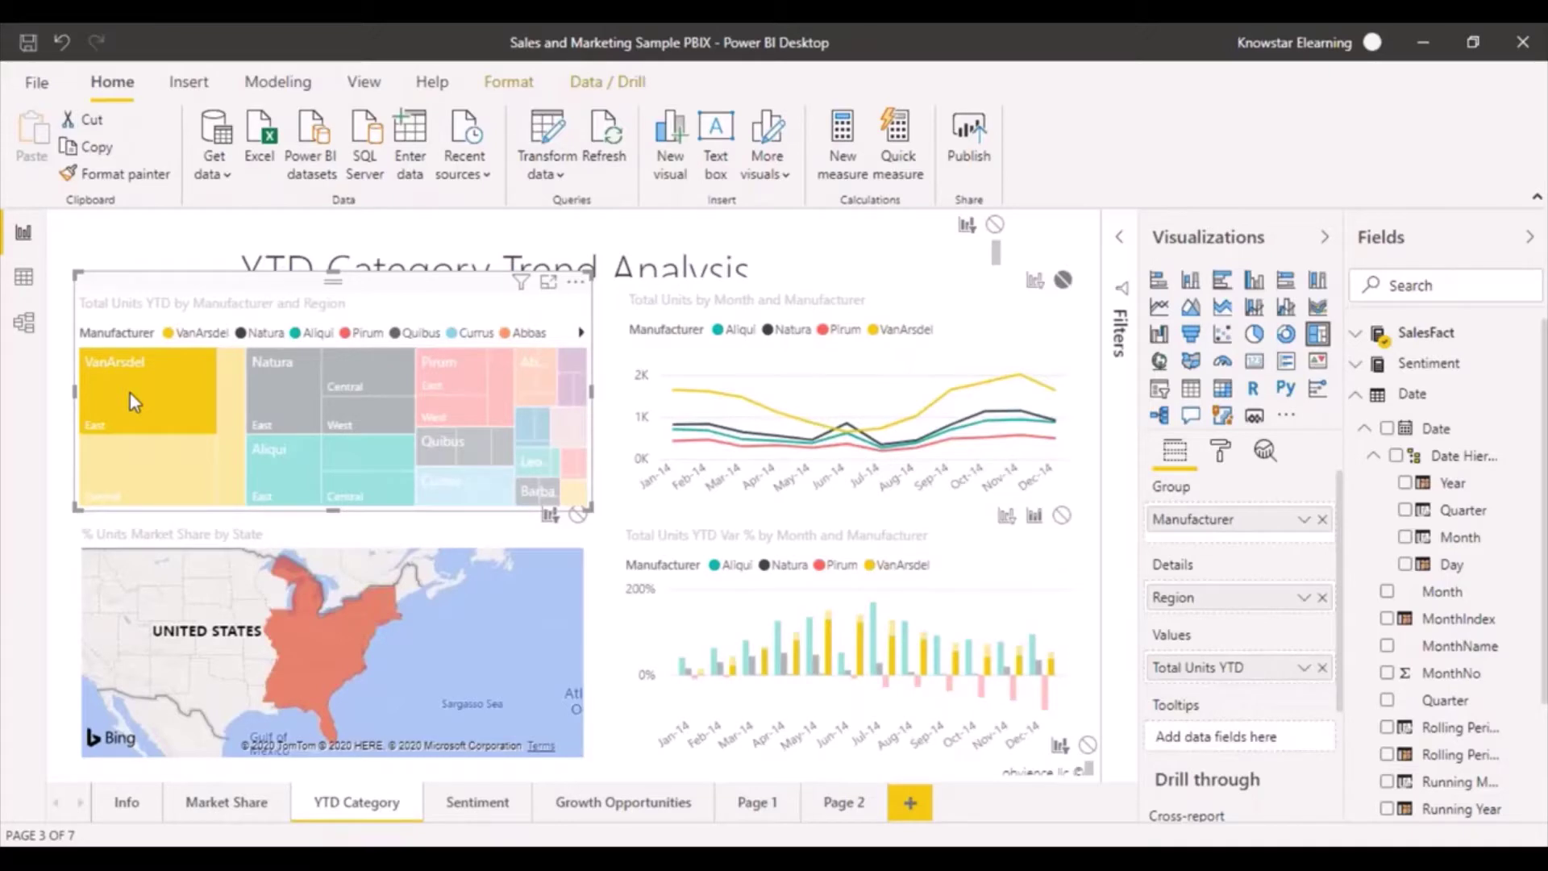
mouse_move(135, 385)
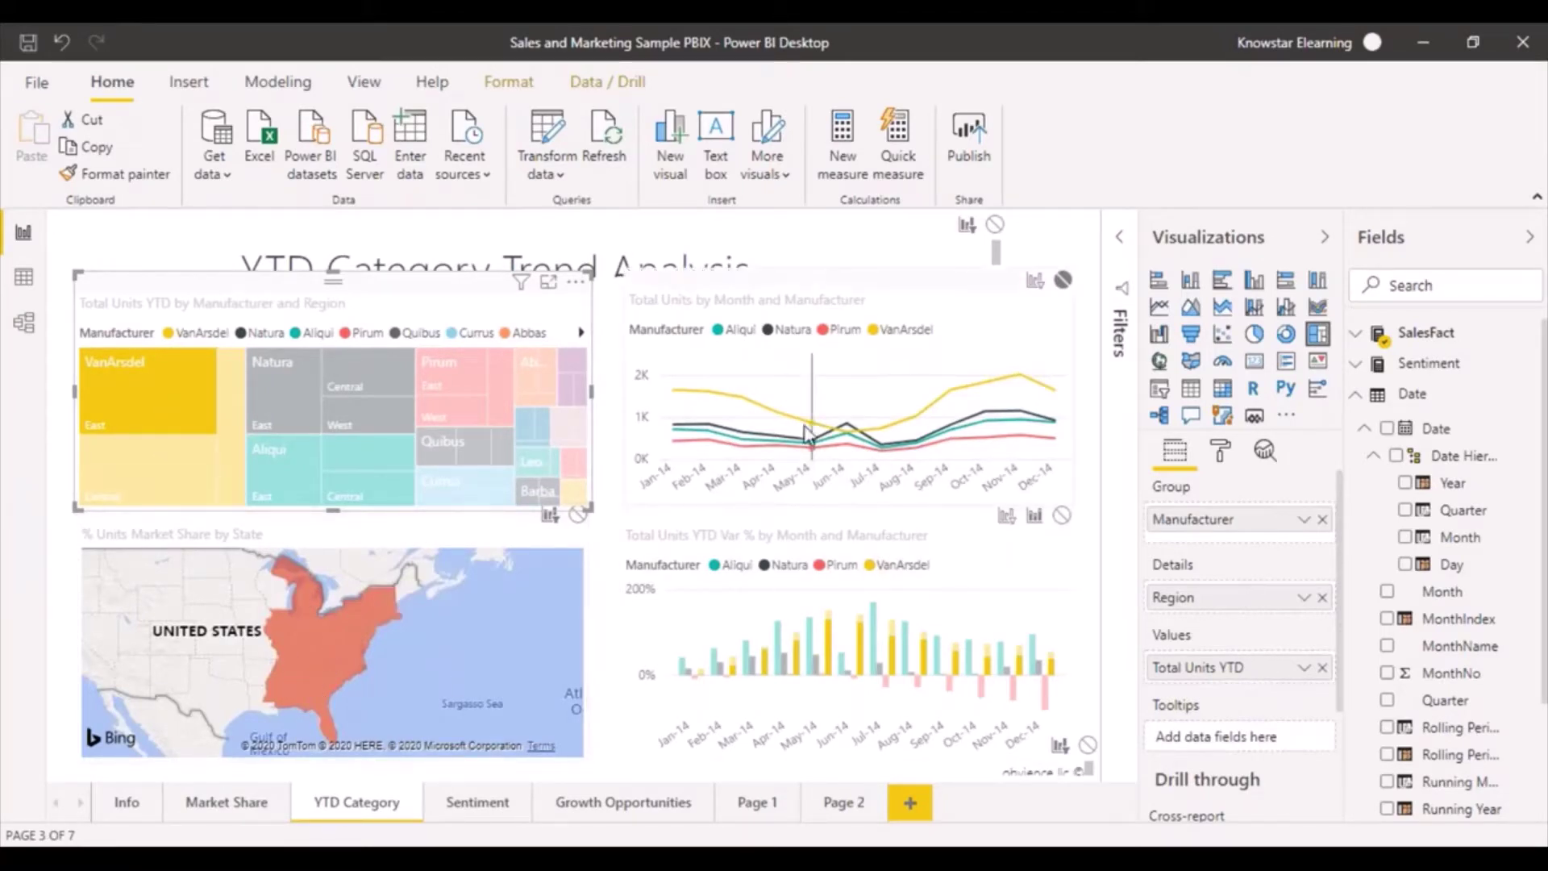
click(1063, 280)
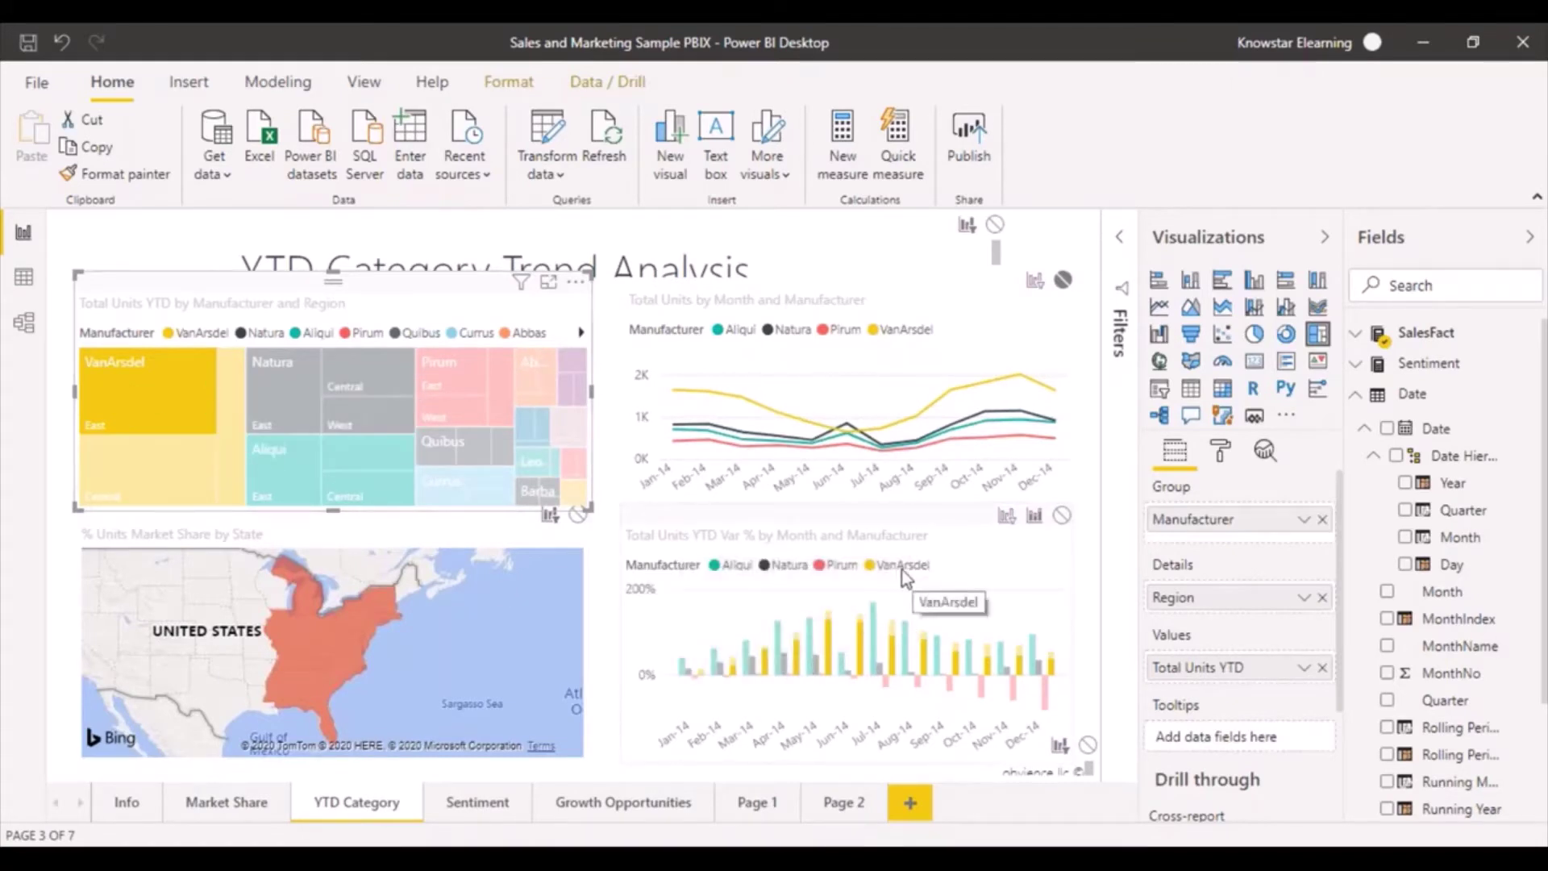
mouse_move(864, 661)
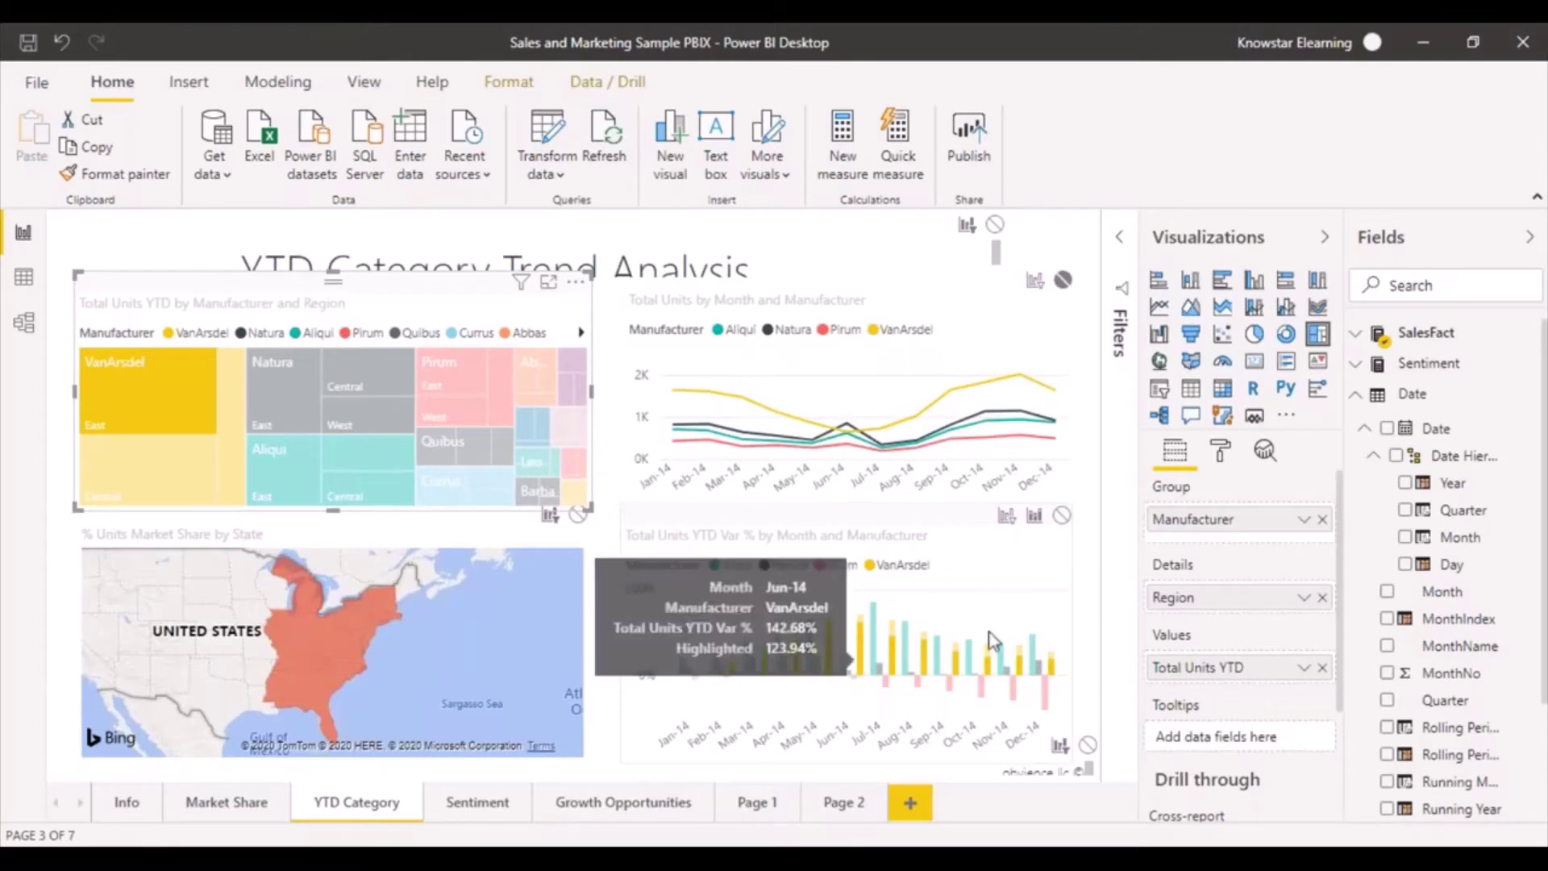
Switch the treemap's interaction with the Total Units YTD Var % chart to Filter, back to Highlight for comparison, and finally to Filter.
click(1008, 522)
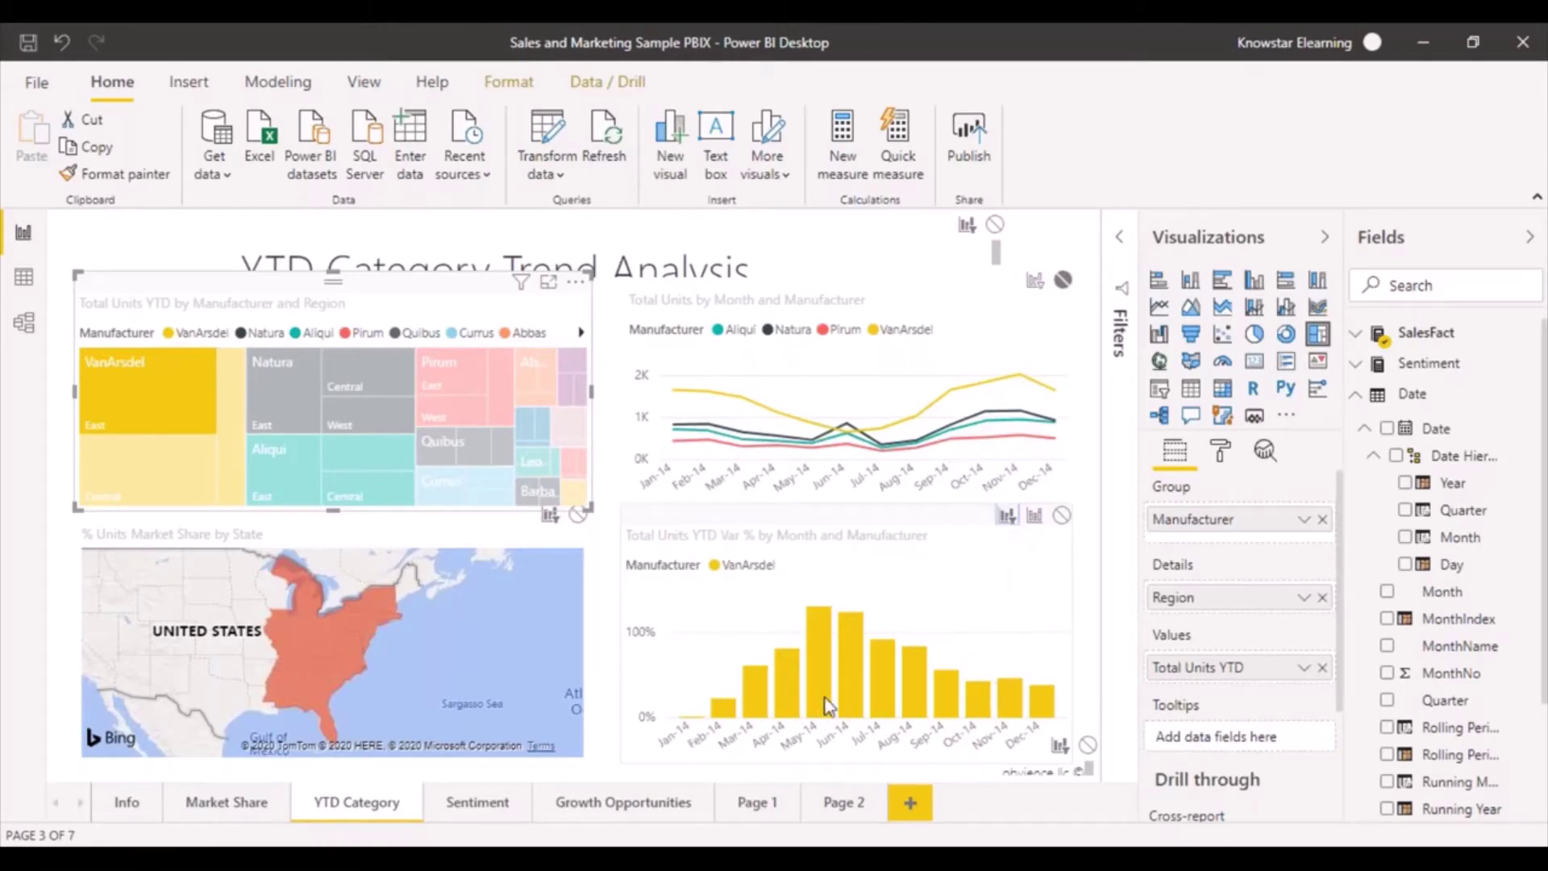
mouse_move(855, 704)
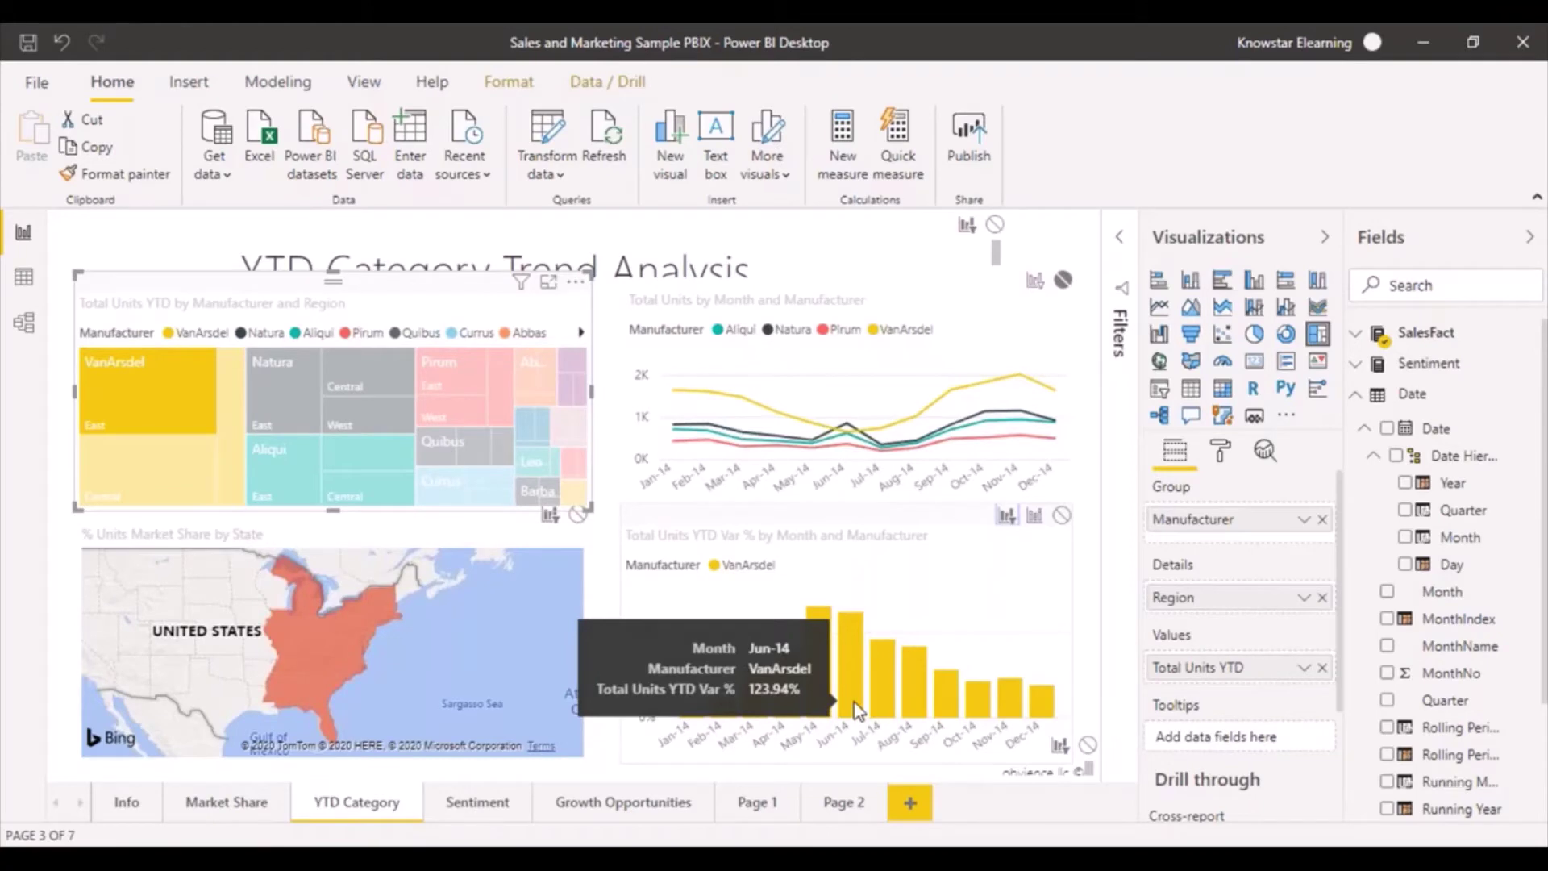
click(1033, 516)
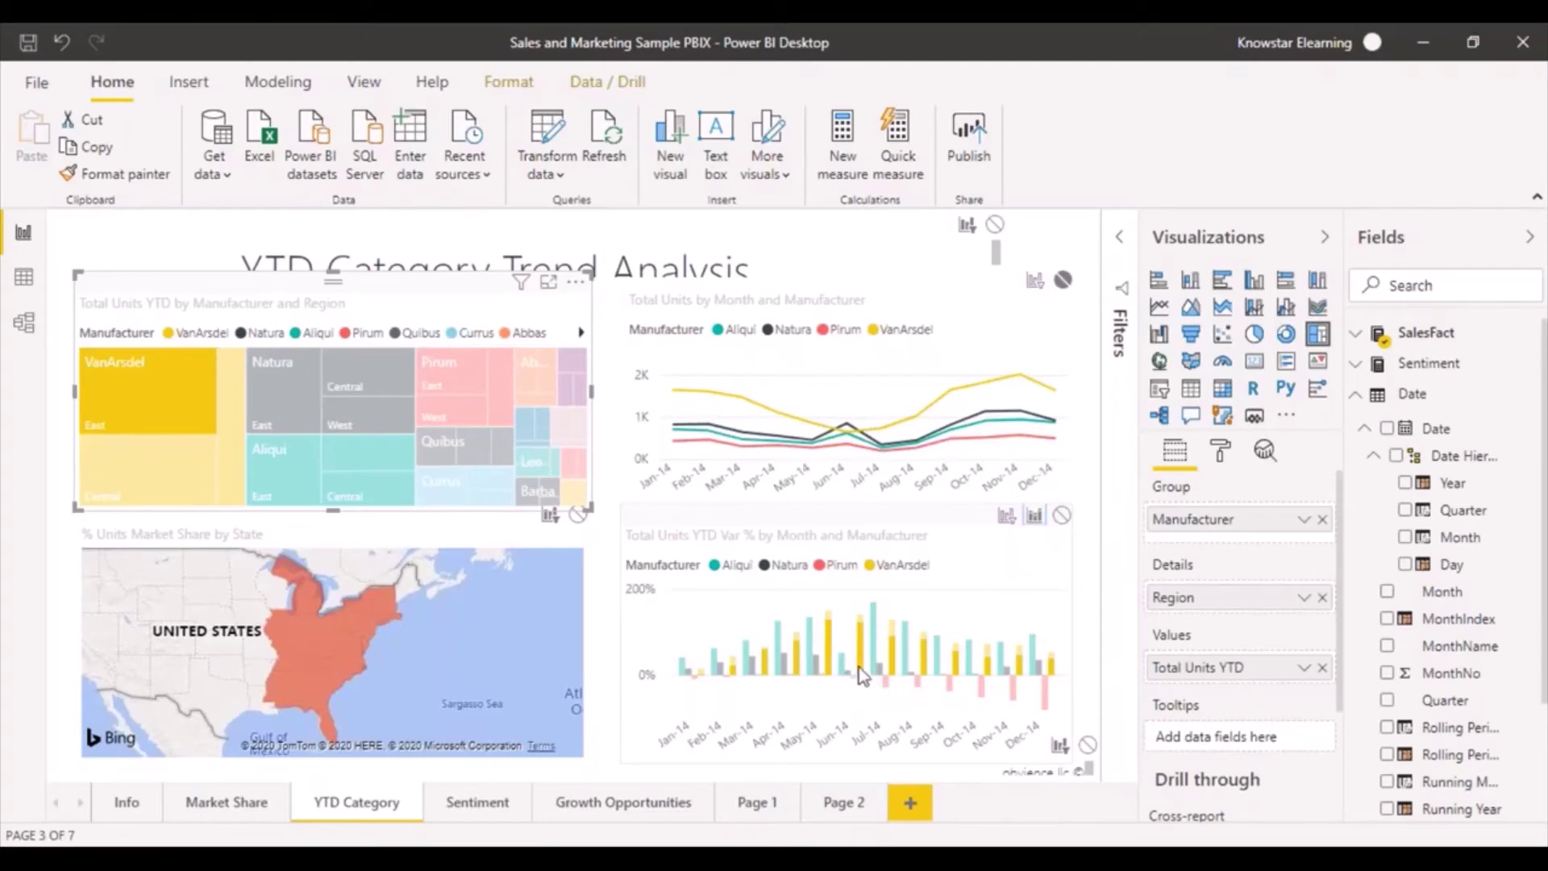
mouse_move(863, 658)
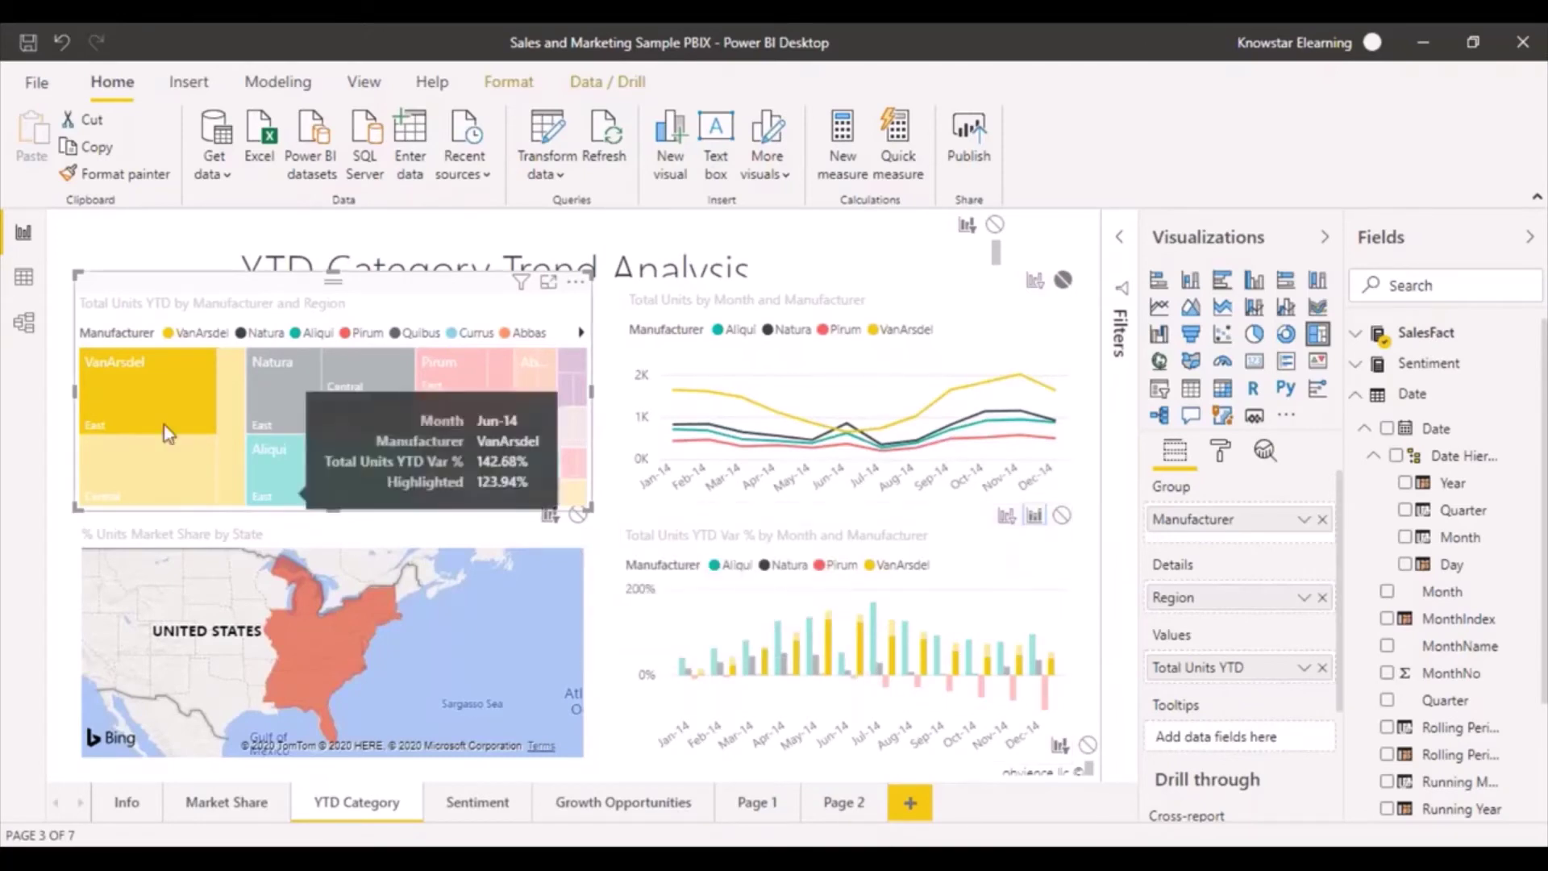
click(143, 398)
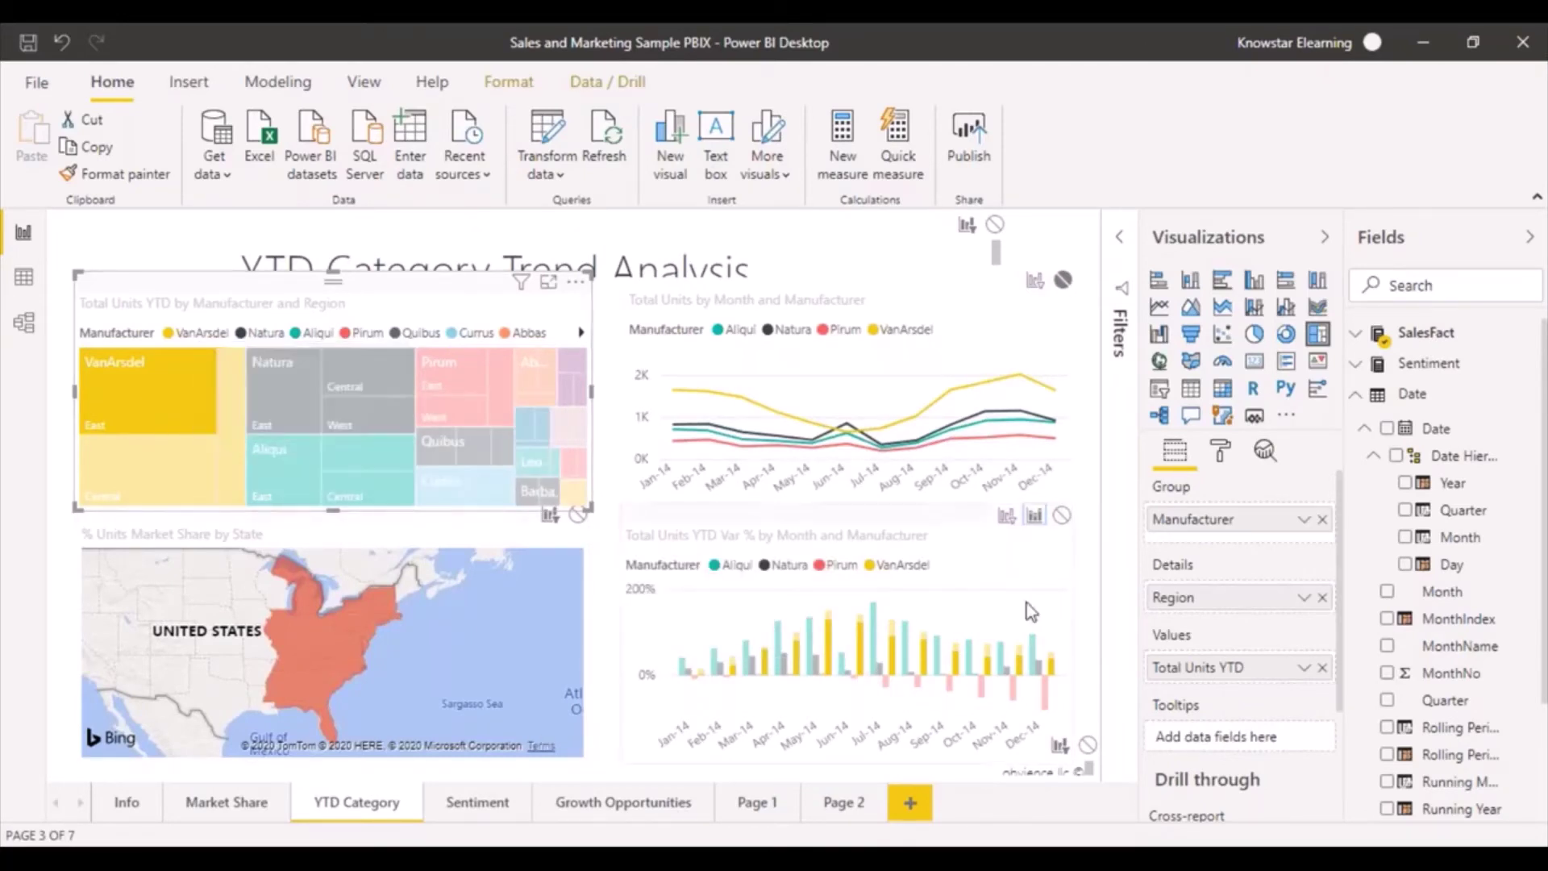
click(1006, 517)
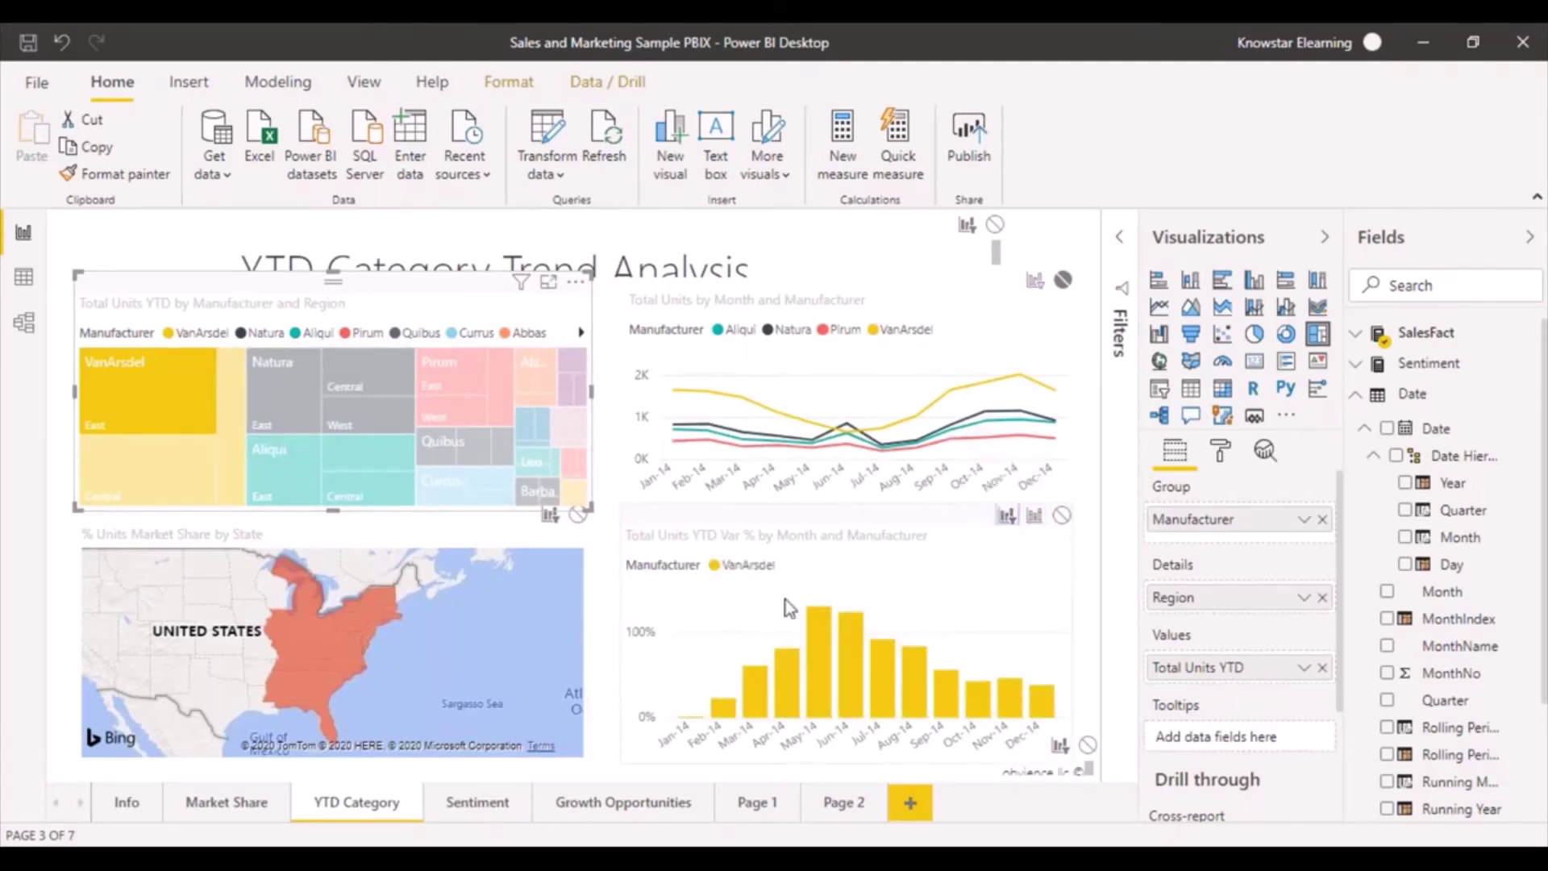